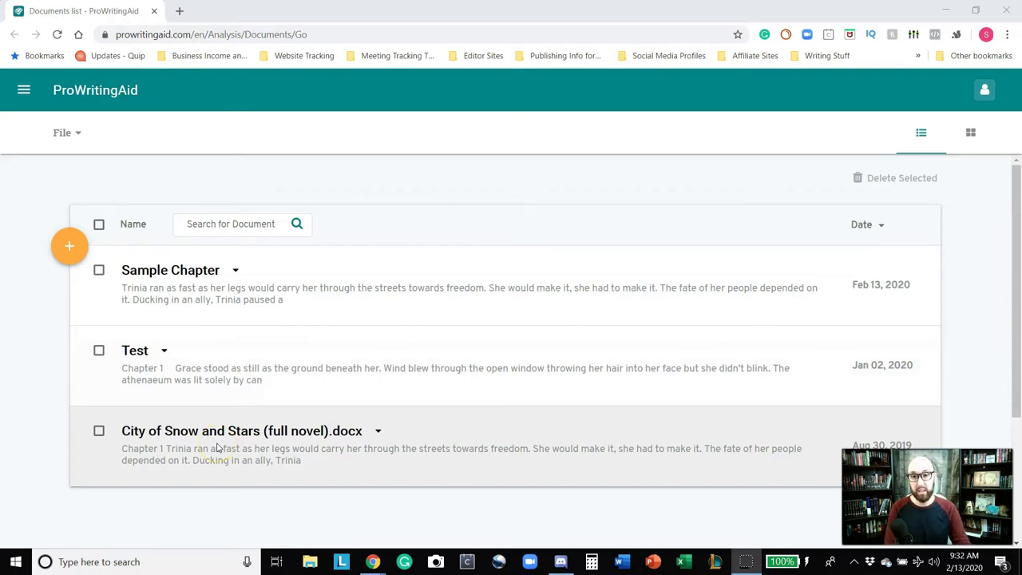
Switch the documents list to the grid view
left_click(215, 447)
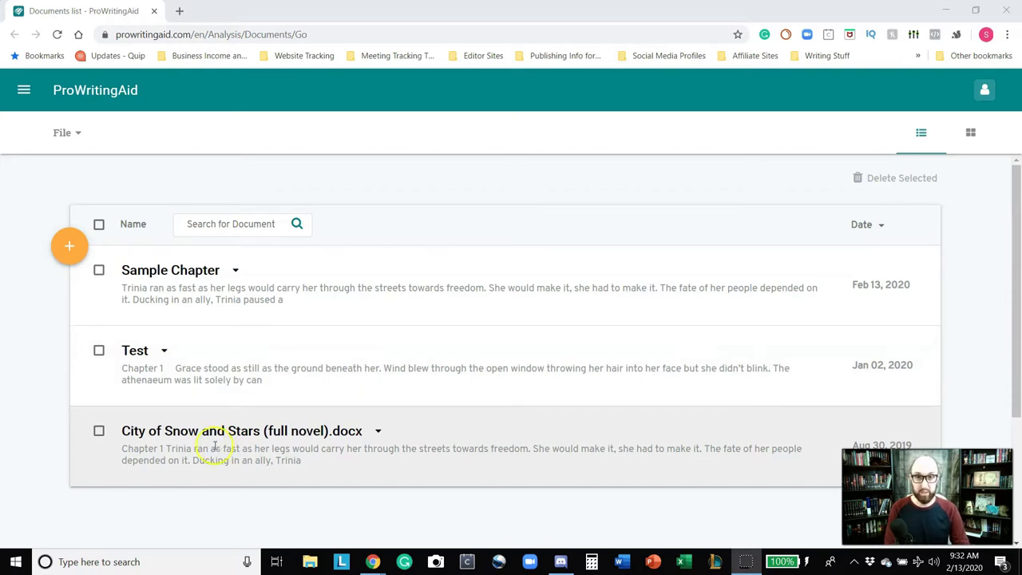
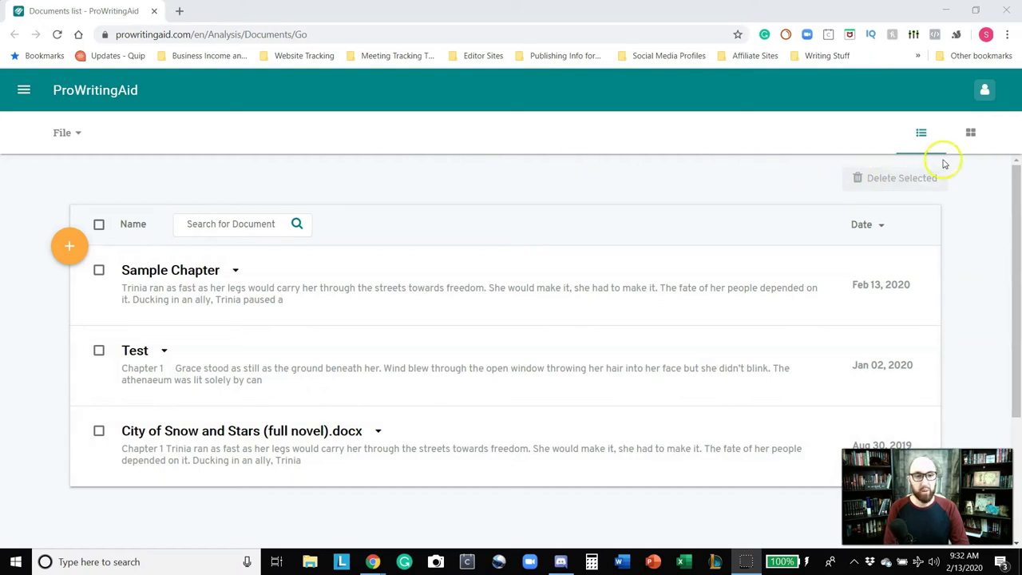
left_click(970, 136)
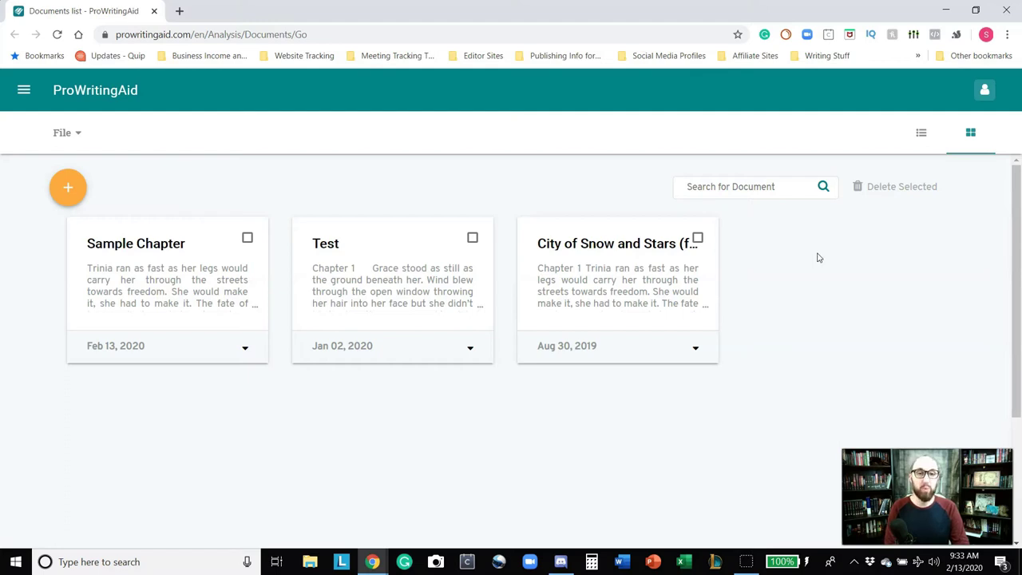
left_click(489, 248)
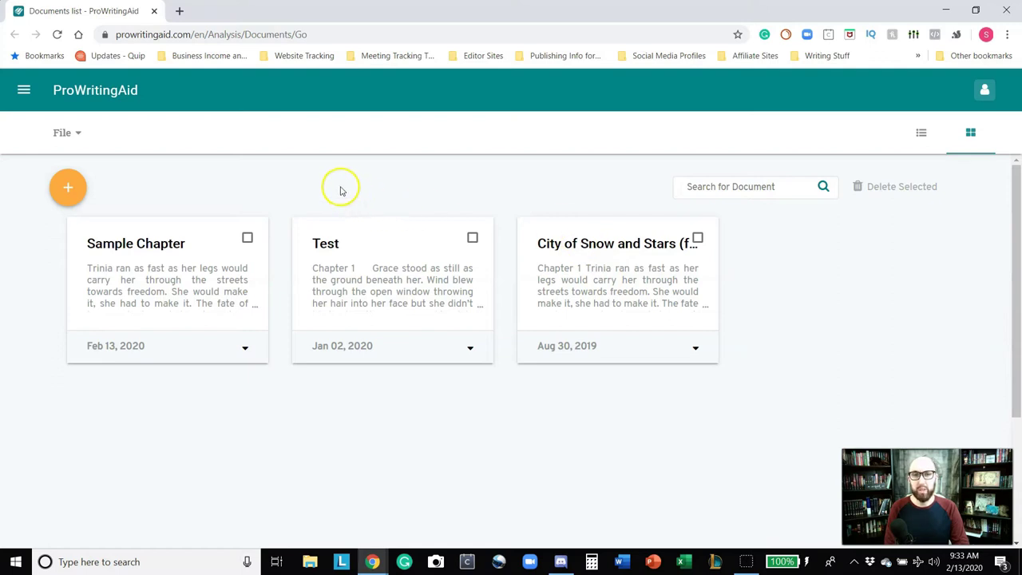
left_click(78, 137)
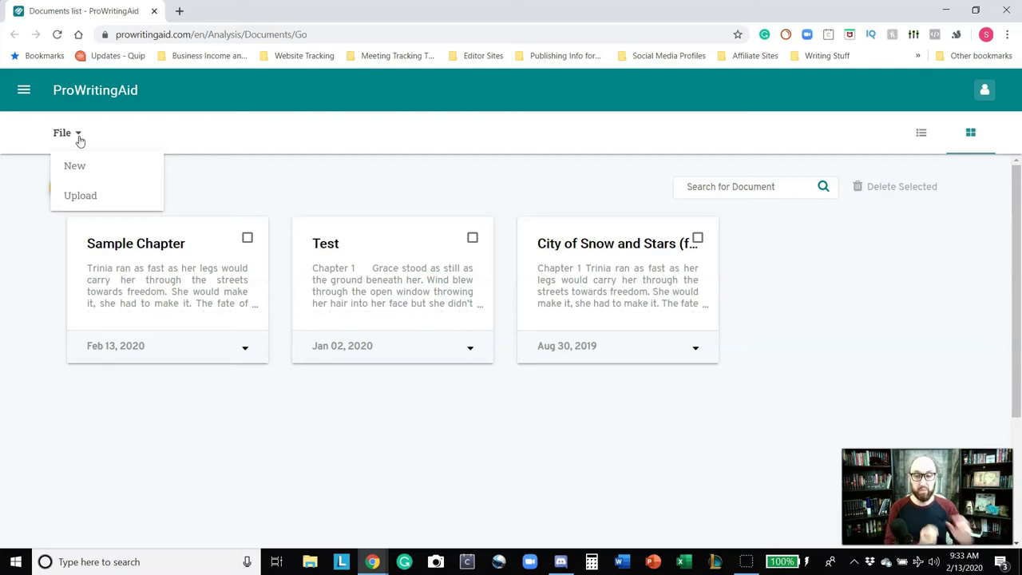
left_click(103, 143)
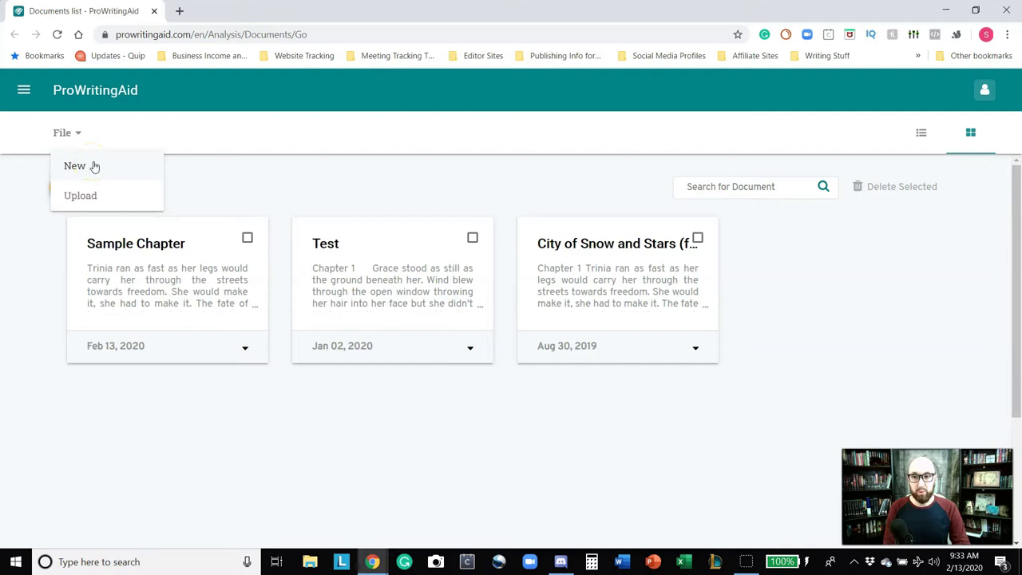
left_click(90, 168)
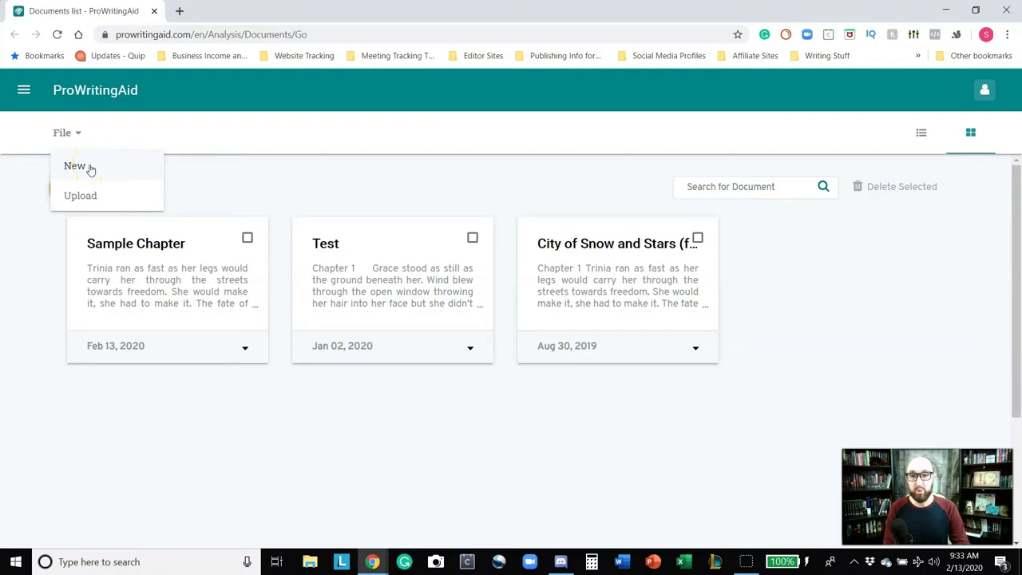
left_click(92, 195)
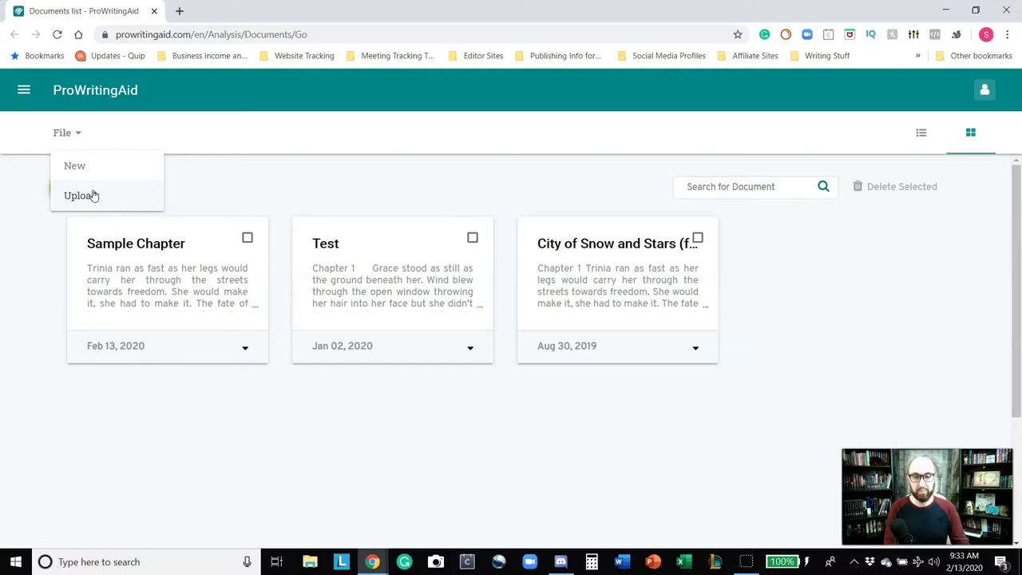
key("super+shift+s")
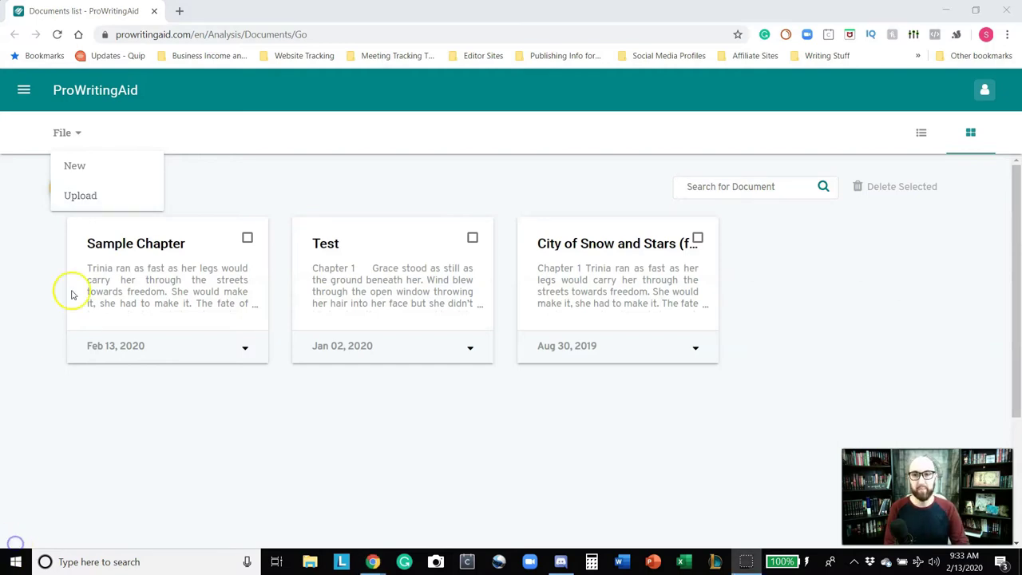
Open the user application settings page
left_click(24, 94)
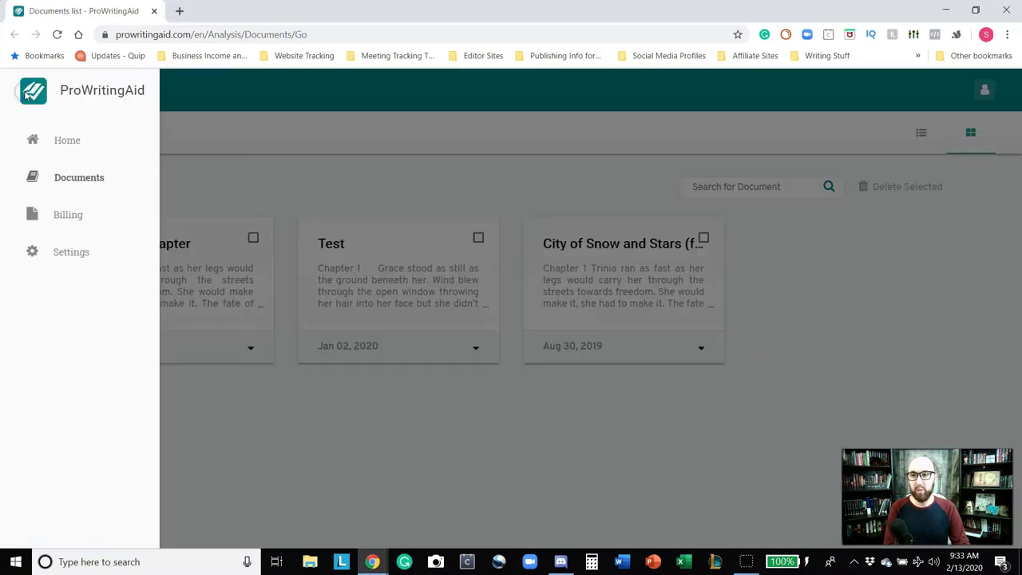
left_click(68, 147)
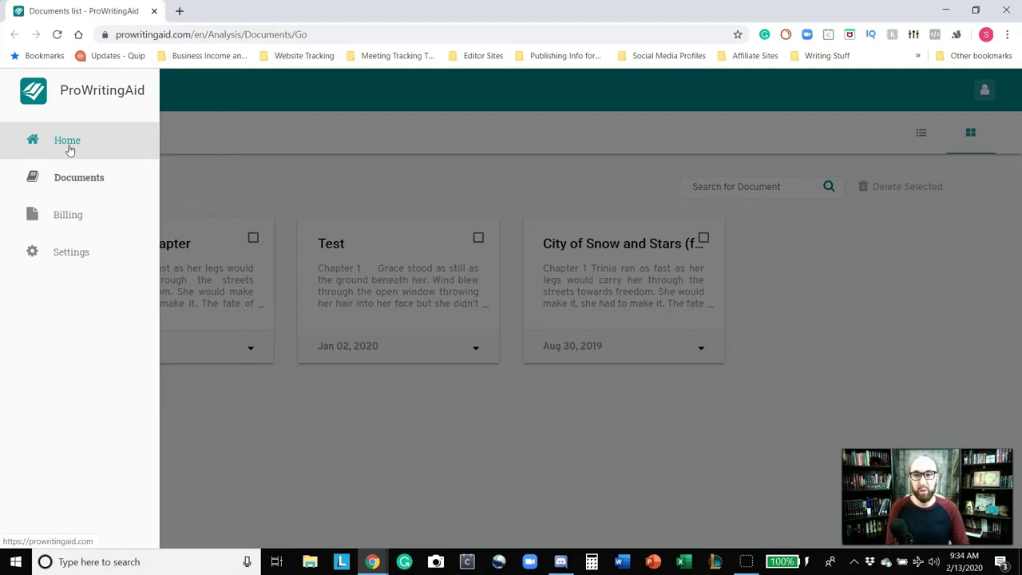
left_click(96, 221)
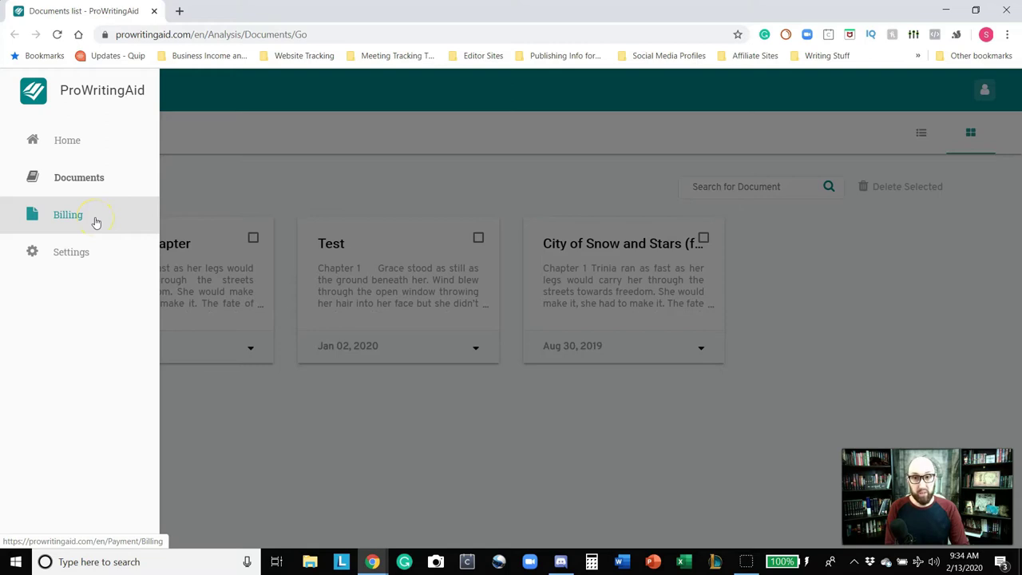
left_click(94, 255)
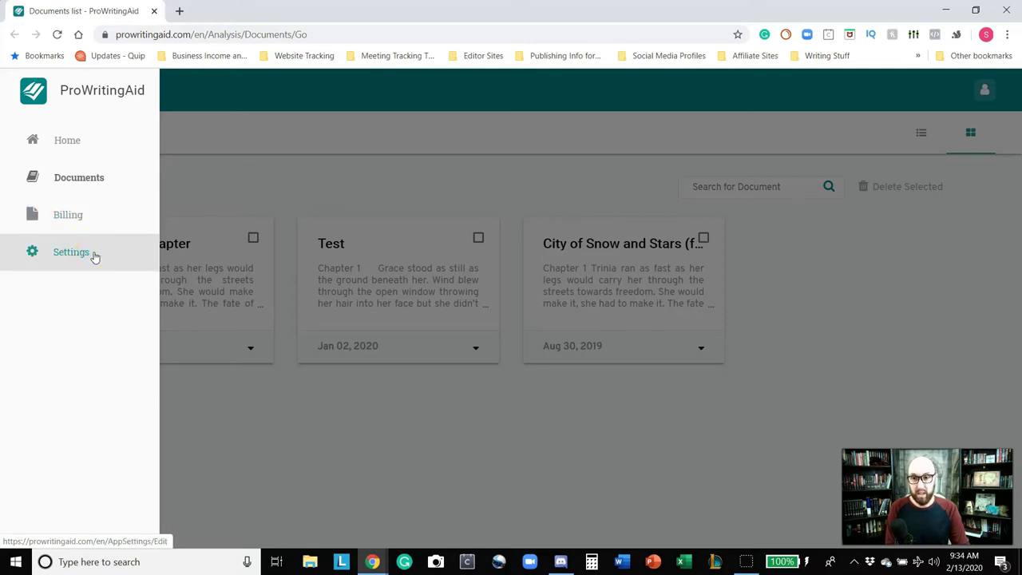
left_click(94, 254)
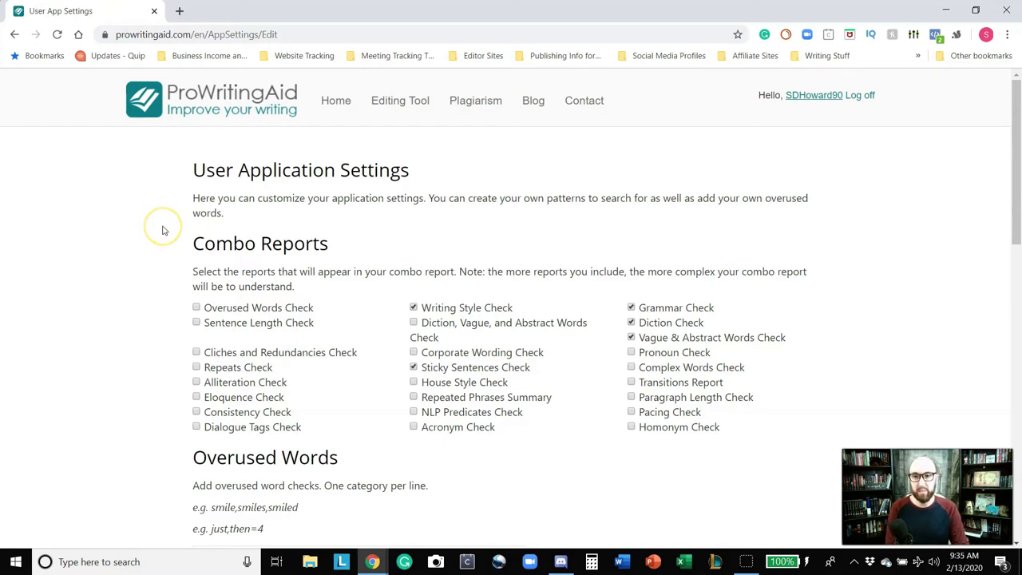
Add the Eloquence, Dialogue Tags, Pacing and Paragraph Length checks to the combo report
scroll(162, 231, "down", 1)
scroll(160, 226, "down", 1)
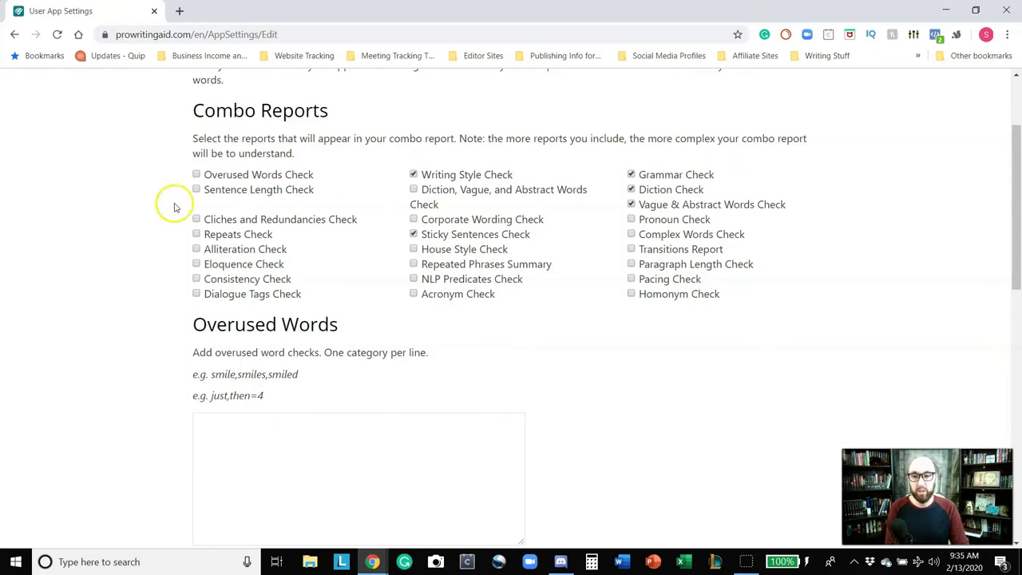
left_click(196, 264)
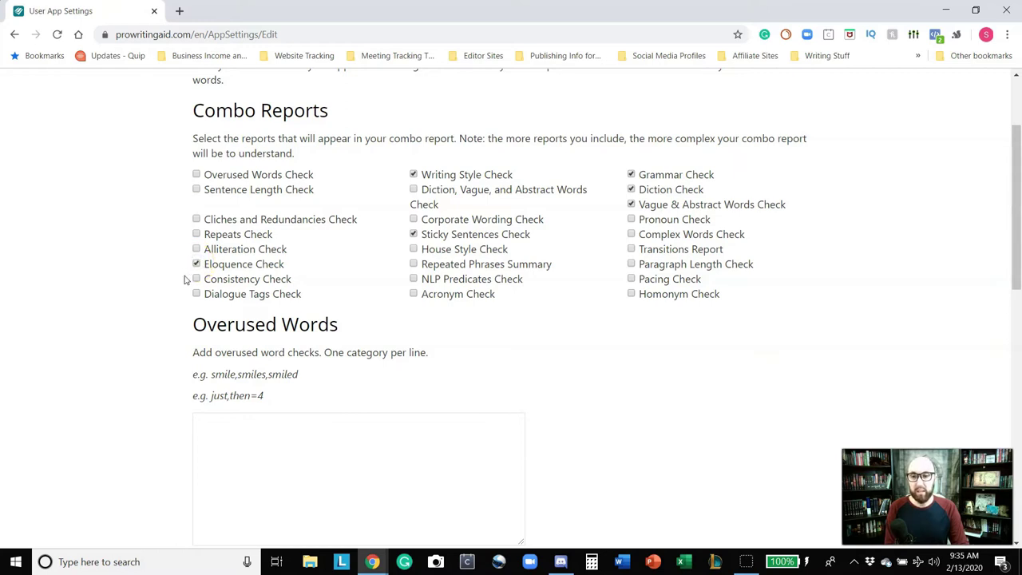
left_click(196, 295)
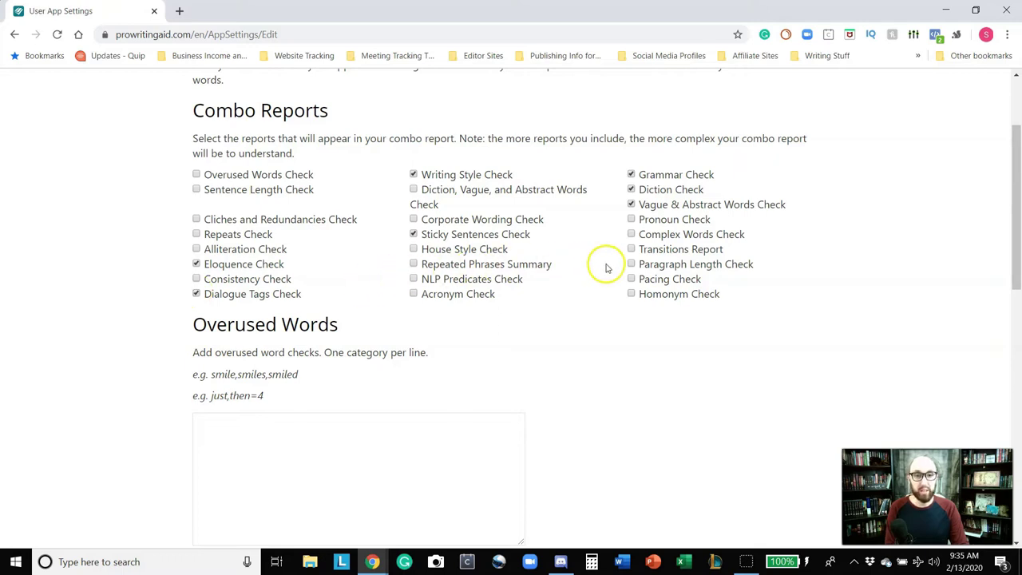
left_click(631, 280)
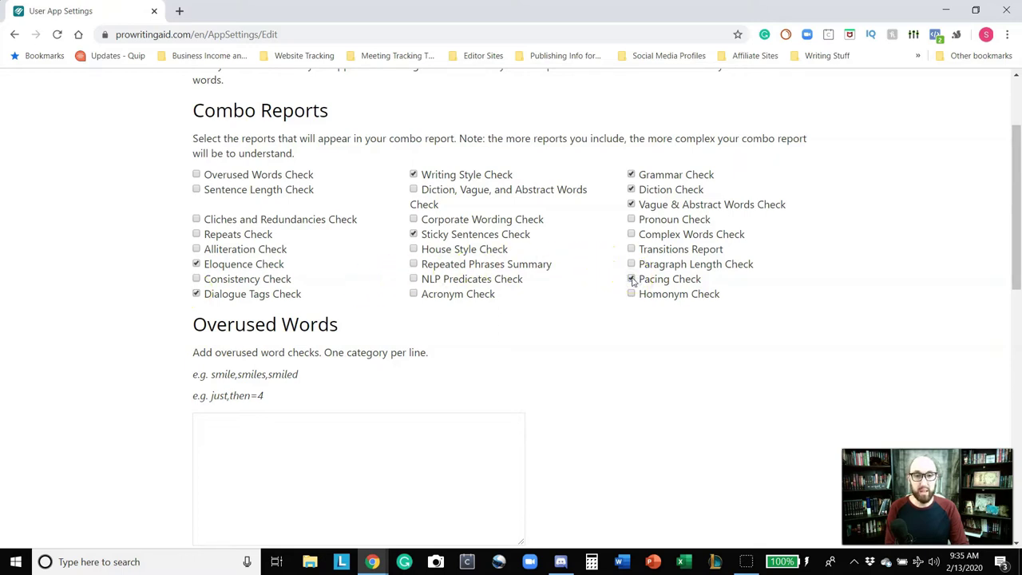
left_click(632, 265)
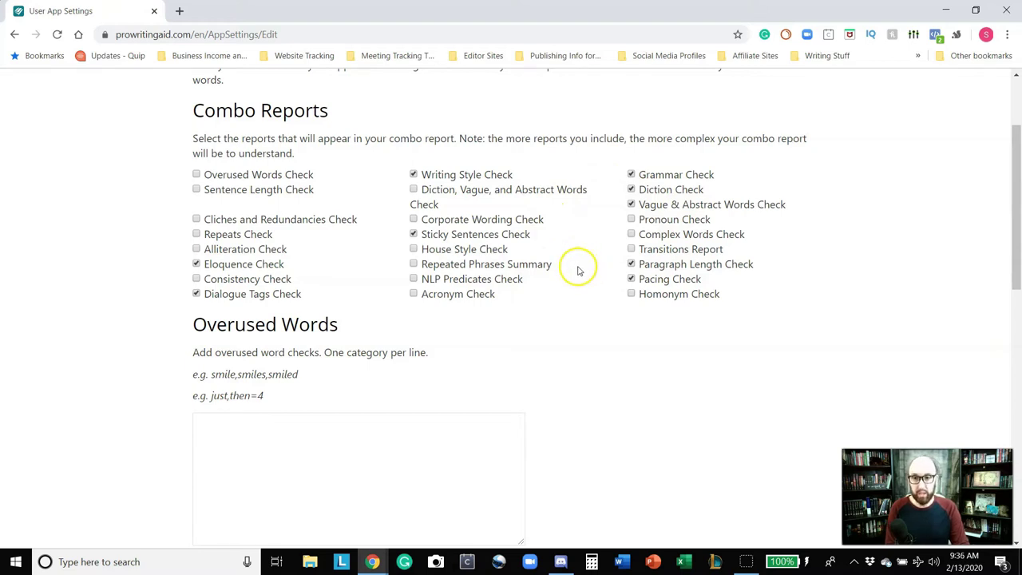
Review the Overused Words, Dialogue and Repeats settings, and save the application settings
scroll(578, 271, "down", 2)
scroll(578, 271, "down", 1)
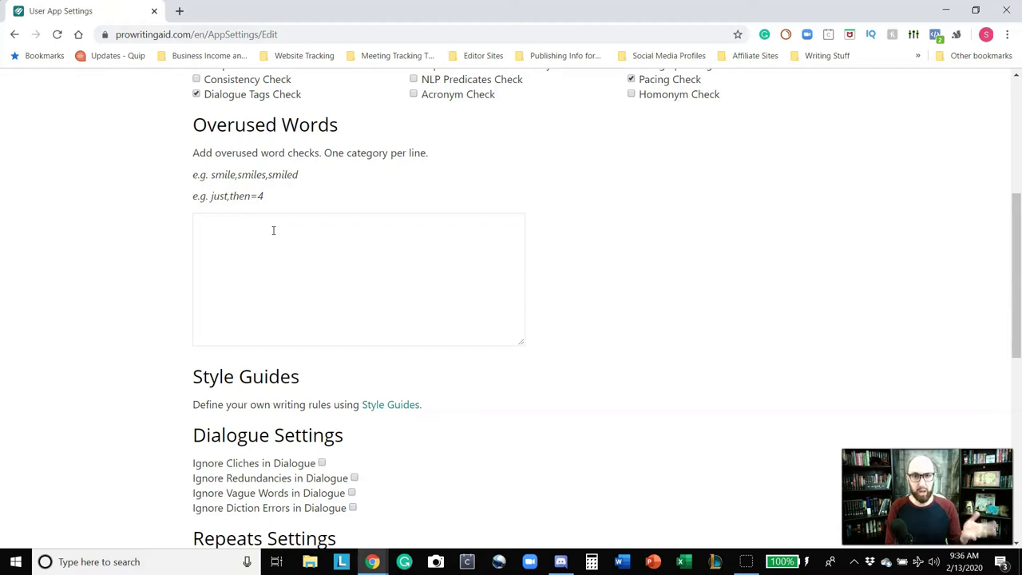
left_click(273, 230)
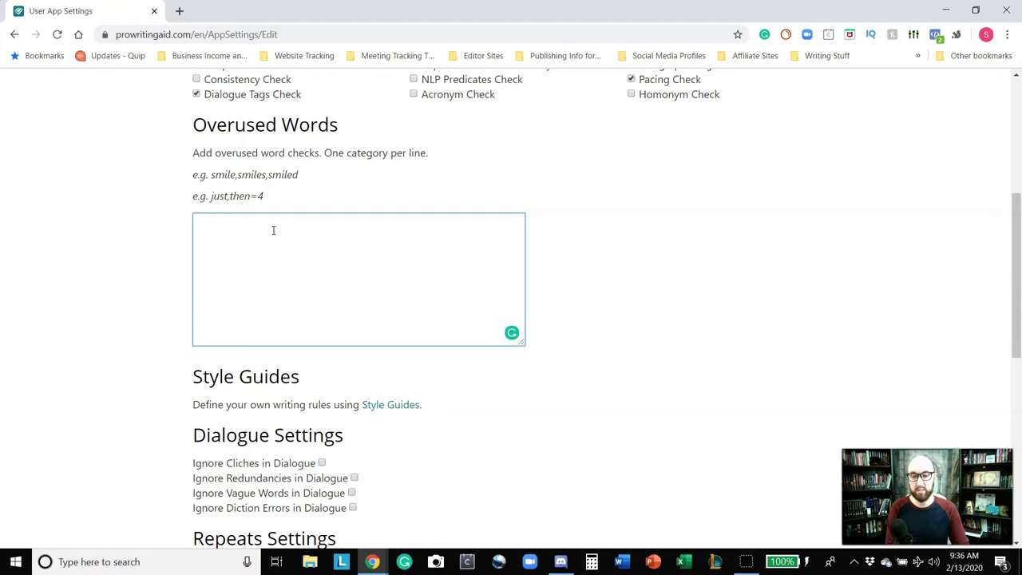
scroll(120, 238, "down", 3)
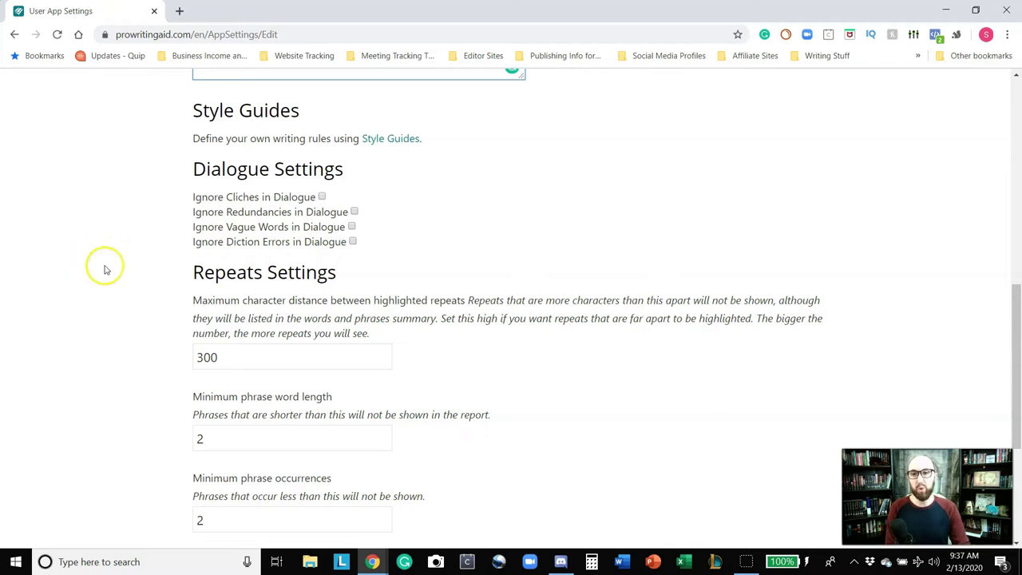
scroll(135, 255, "down", 2)
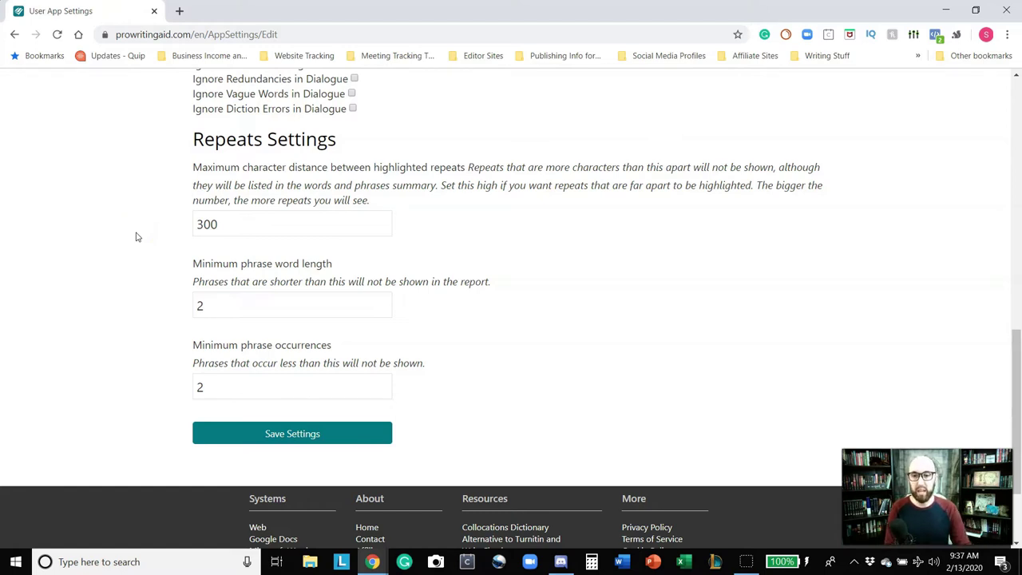
left_click(285, 435)
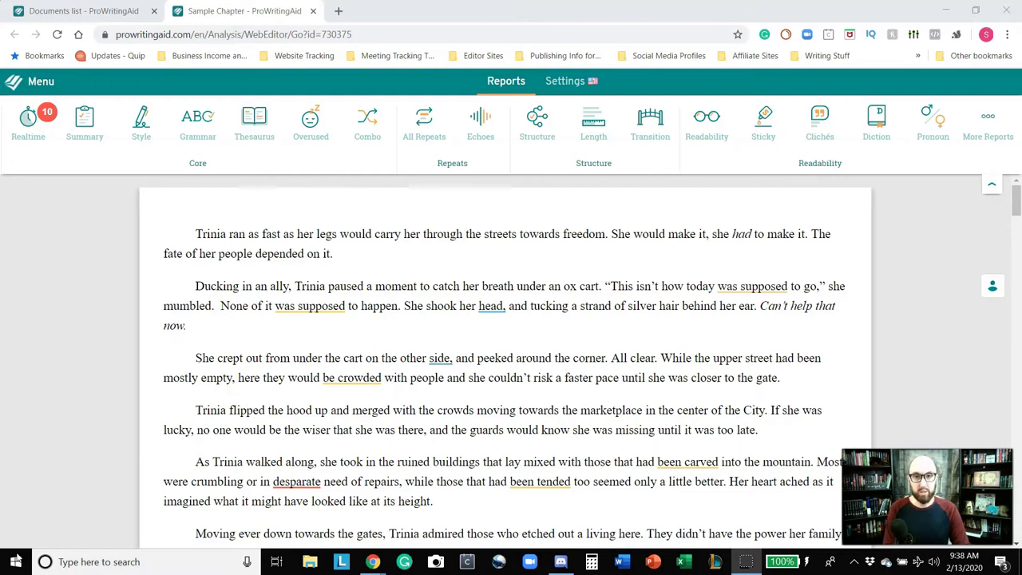
Set the language of the sample chapter to US English in the editor settings
left_click(583, 80)
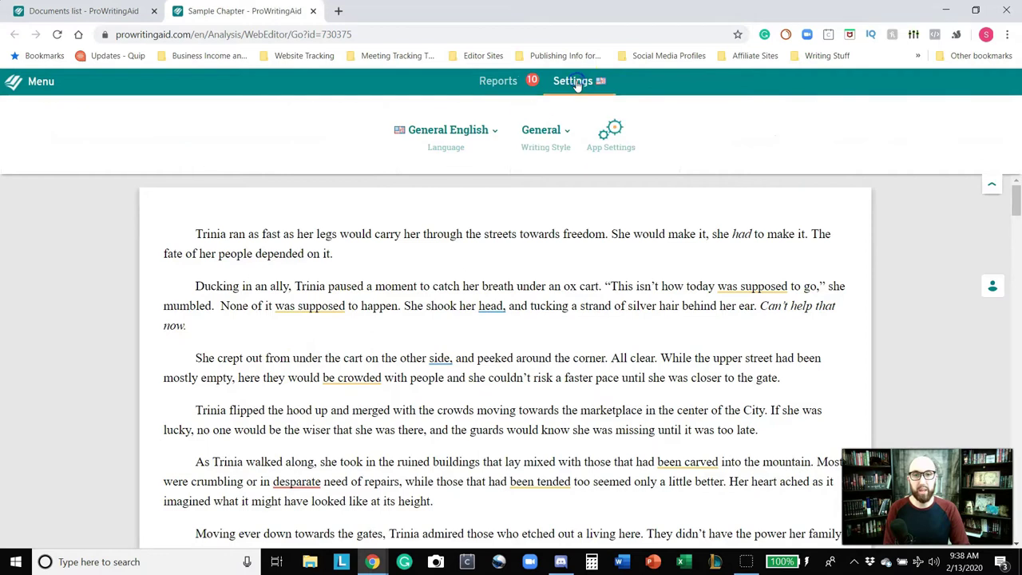
left_click(494, 132)
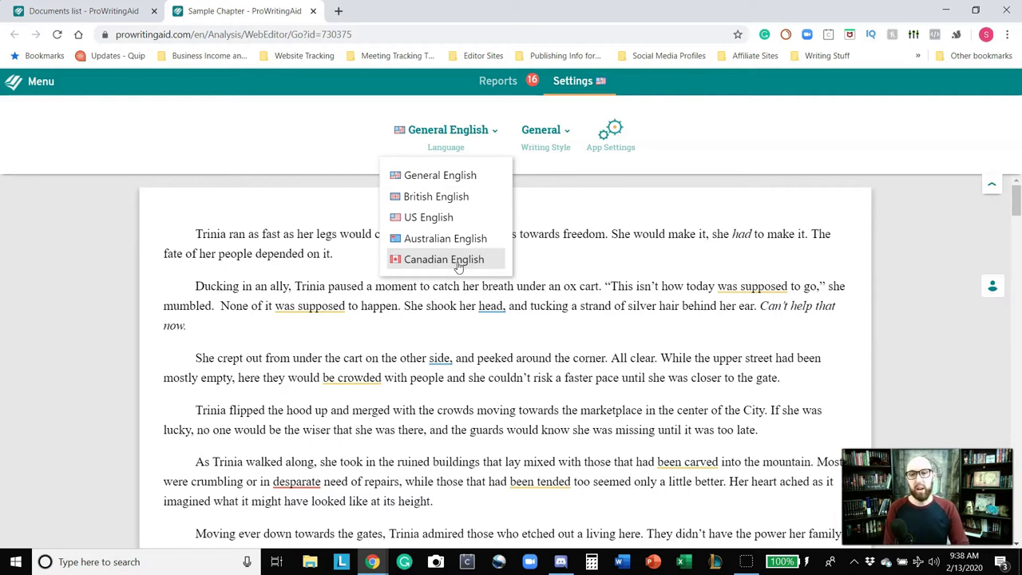
left_click(483, 193)
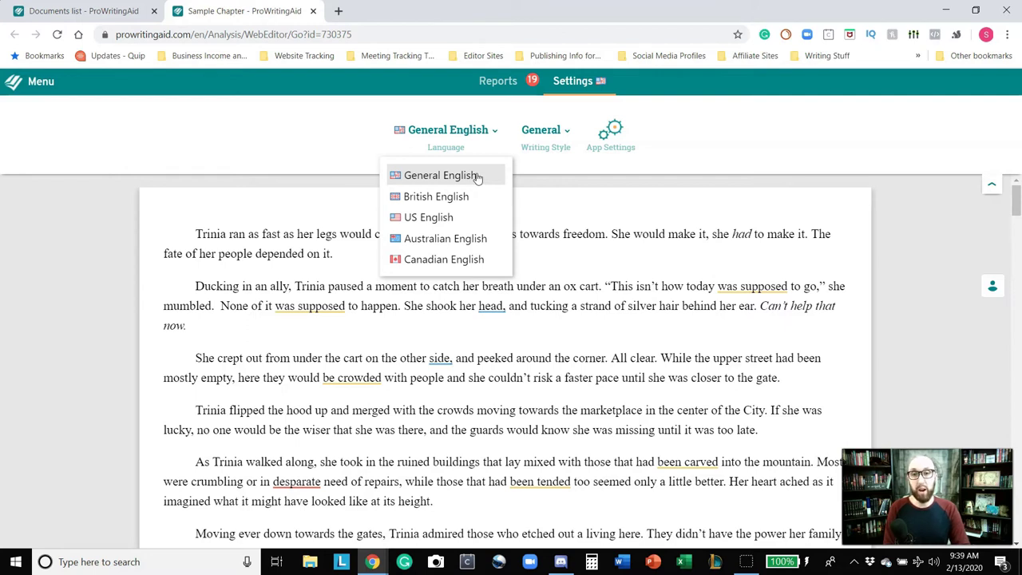
left_click(477, 184)
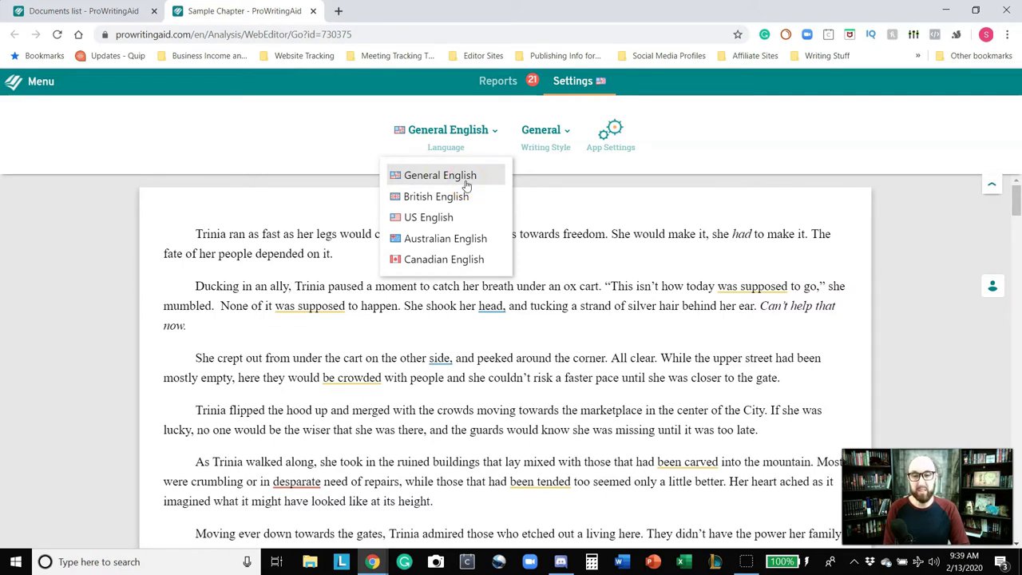
left_click(449, 218)
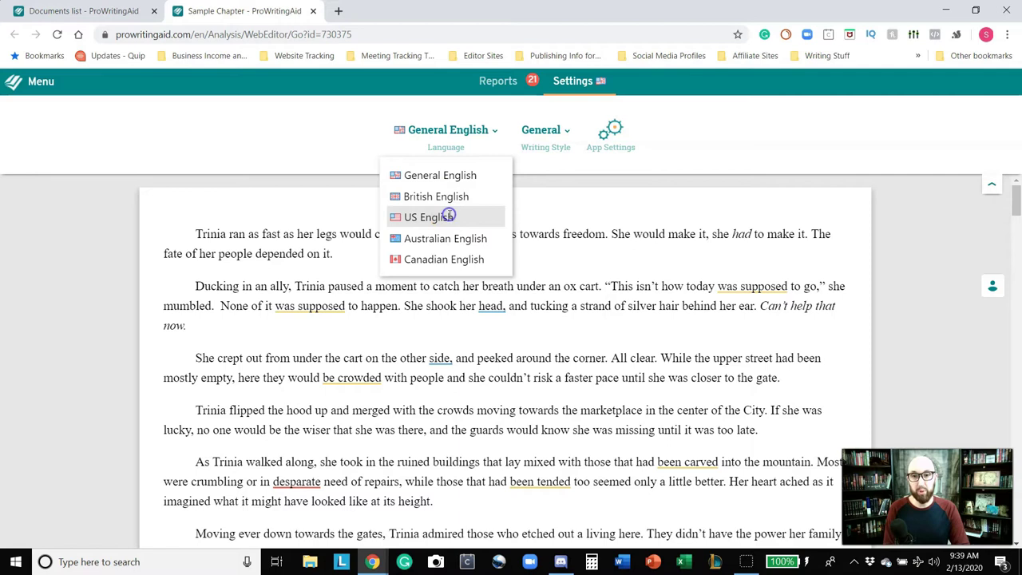
left_click(449, 218)
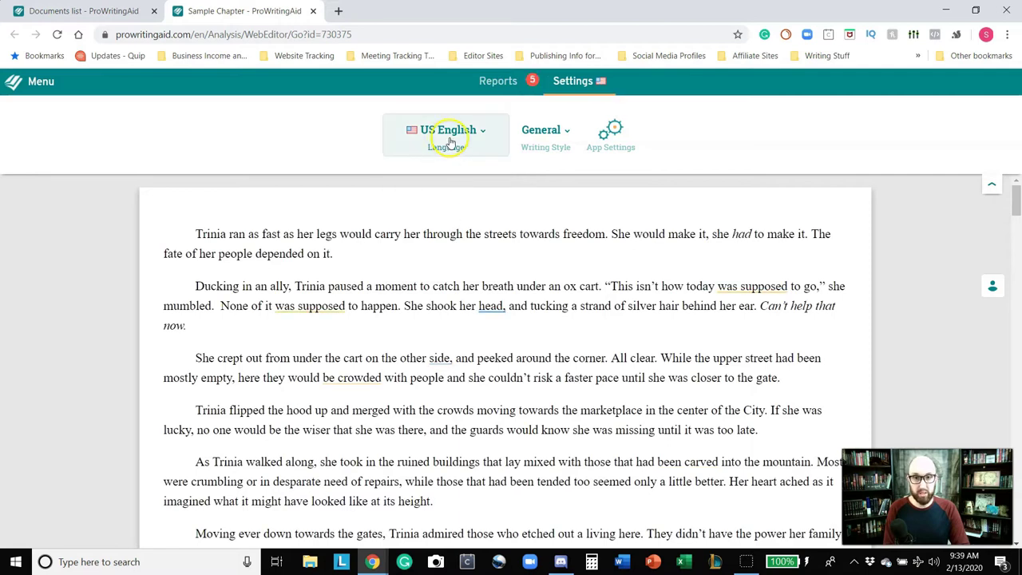
Set the writing style of the sample chapter to Creative
left_click(568, 133)
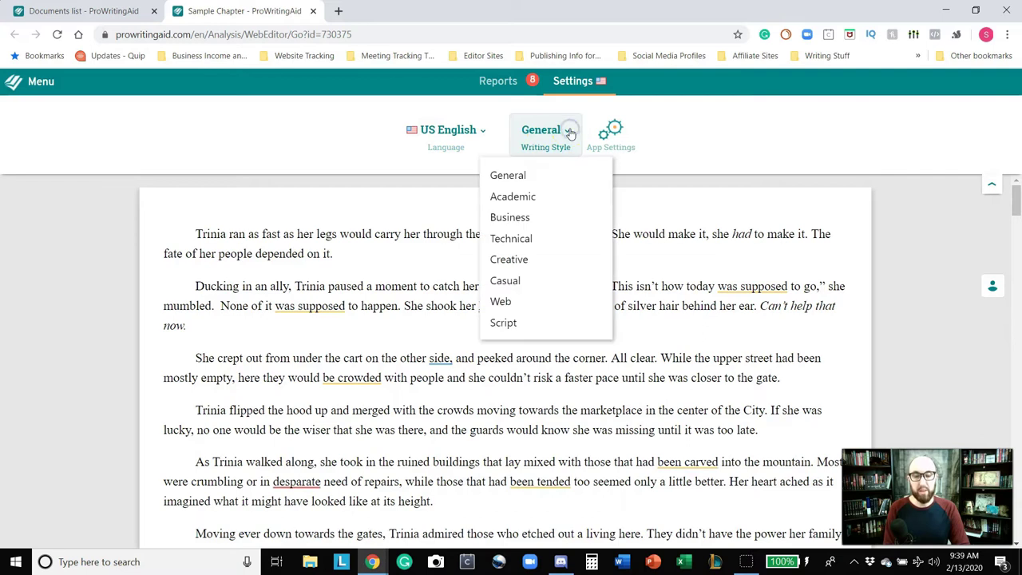
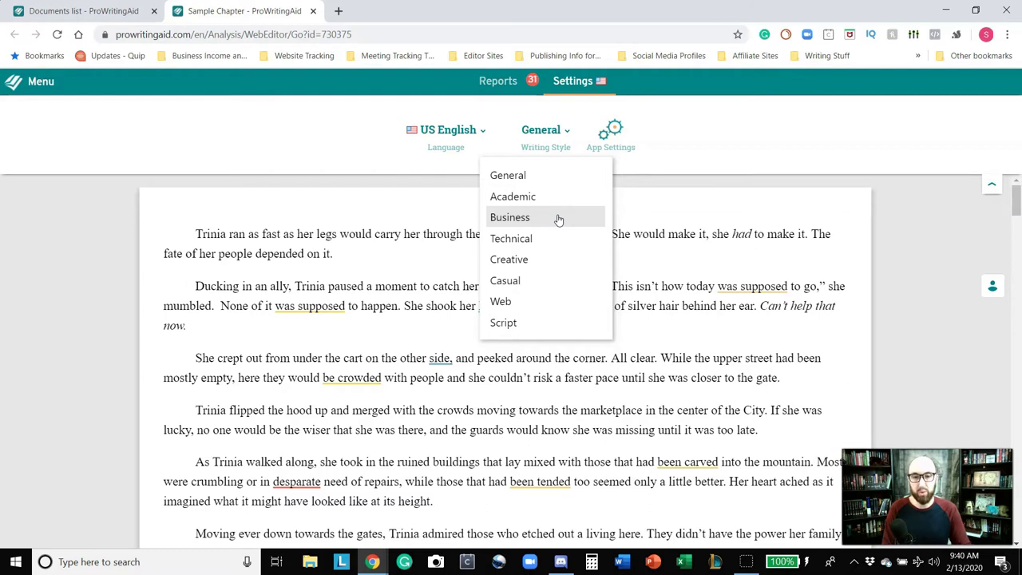
left_click(550, 240)
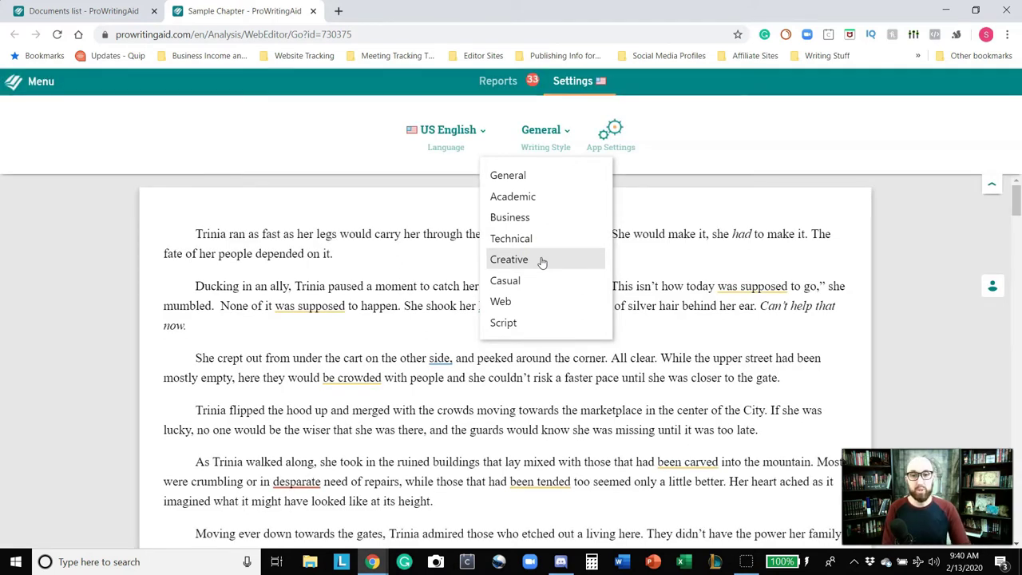
left_click(539, 285)
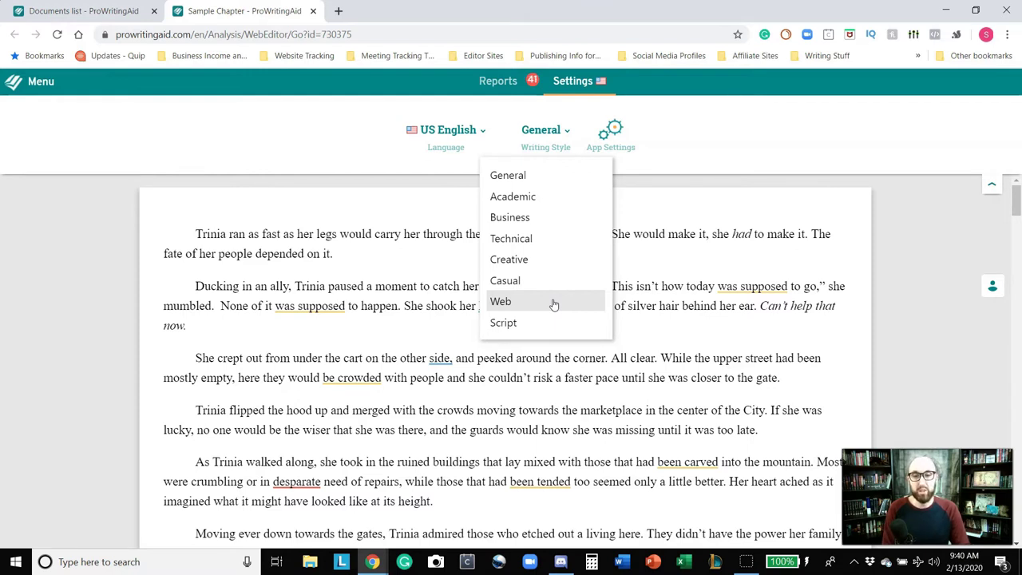
left_click(546, 322)
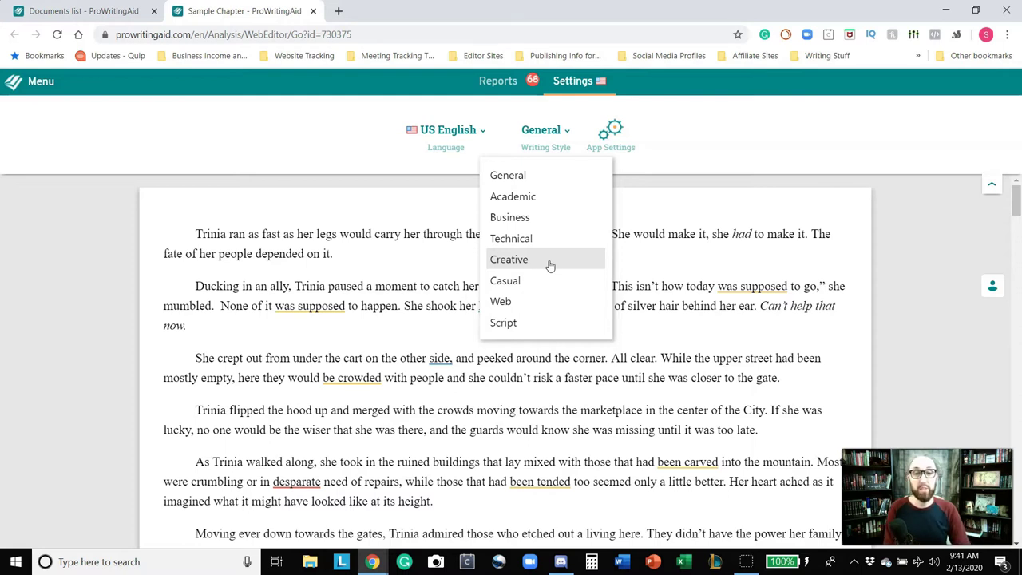
left_click(541, 259)
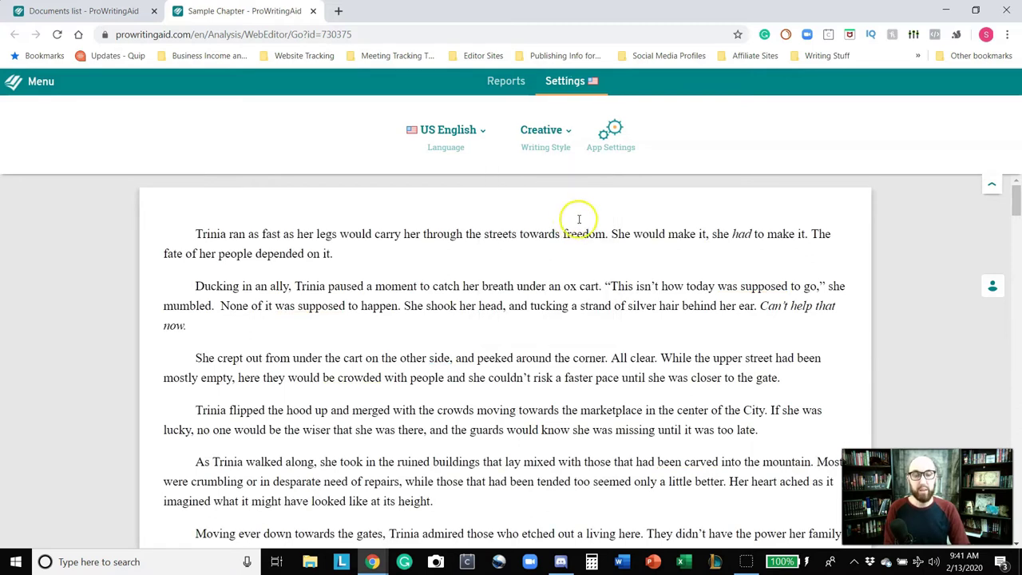
left_click(623, 159)
left_click(604, 144)
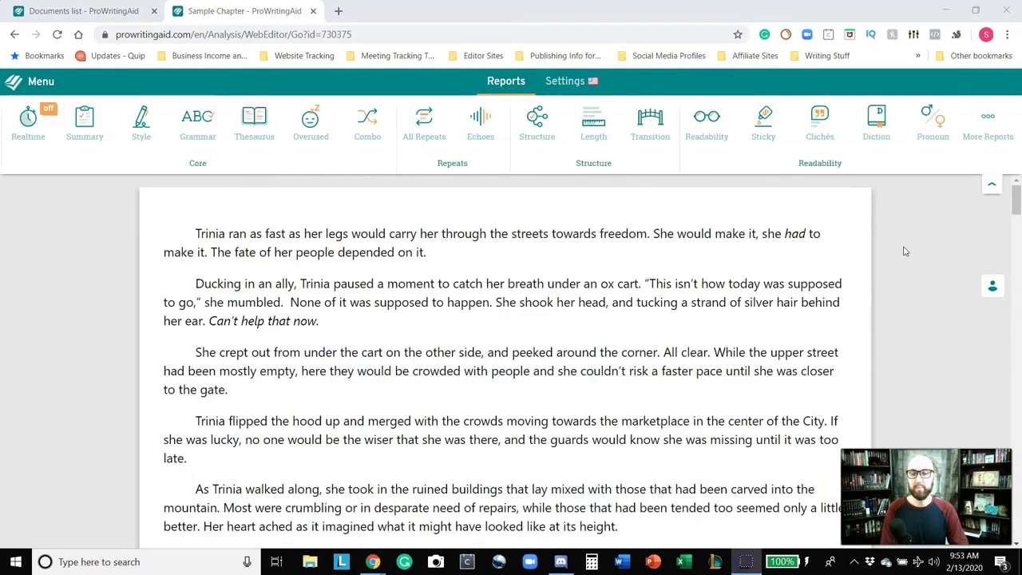
Examine the main menu's entries, including Word Explorer, Profile, Settings, Edit My Dictionary, Support and Plugins
left_click(901, 254)
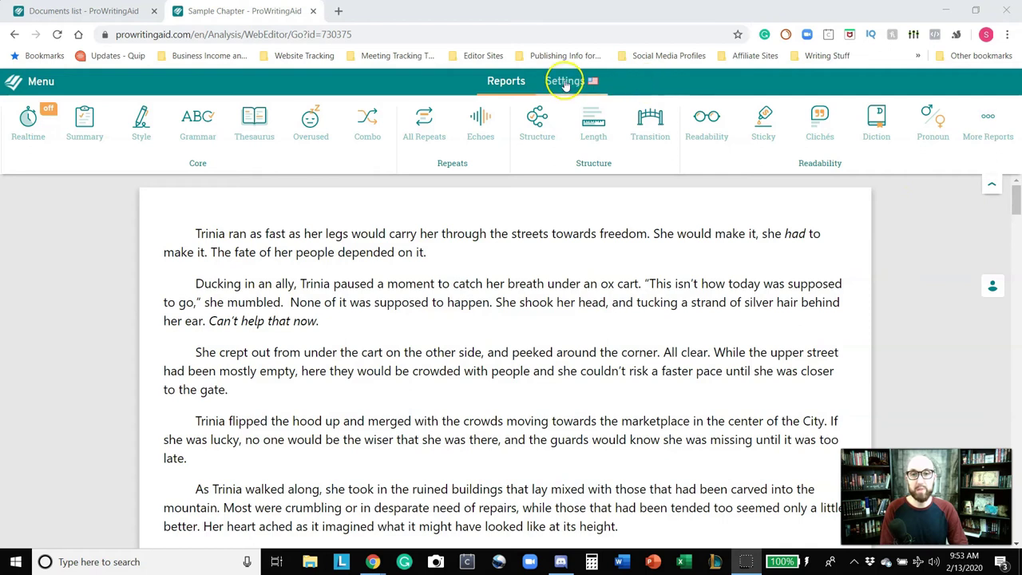
left_click(32, 88)
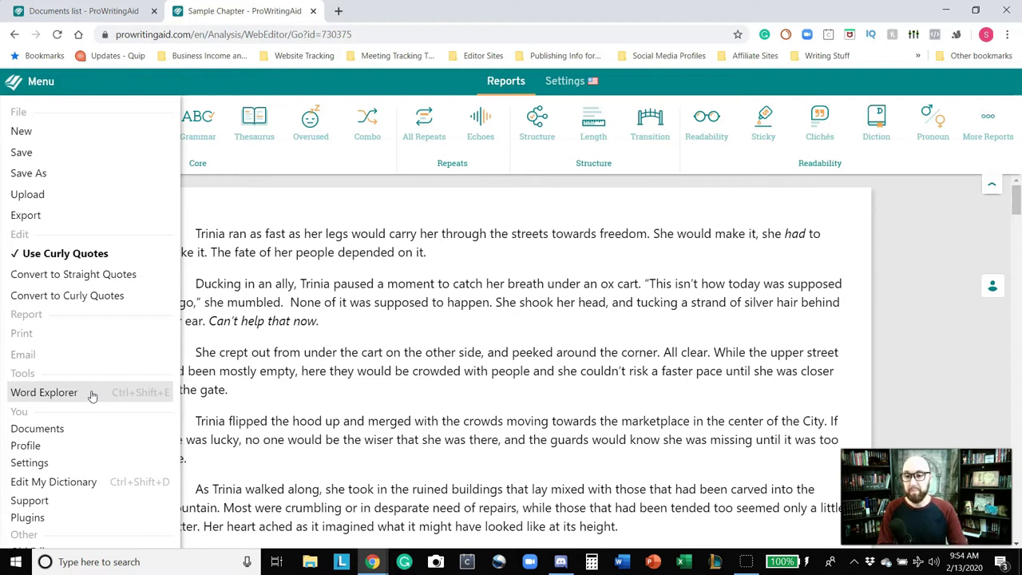
left_click(70, 445)
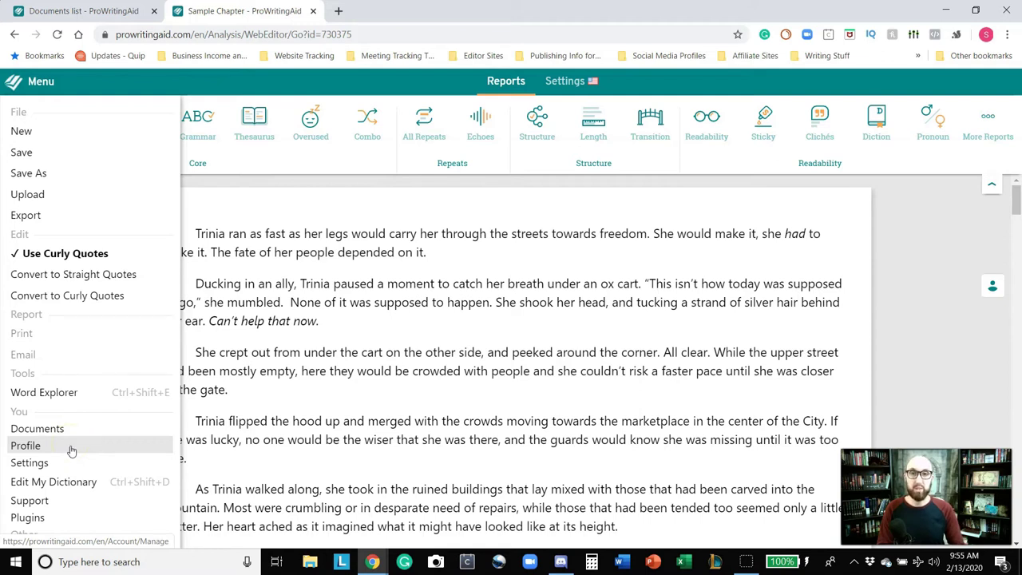
left_click(65, 460)
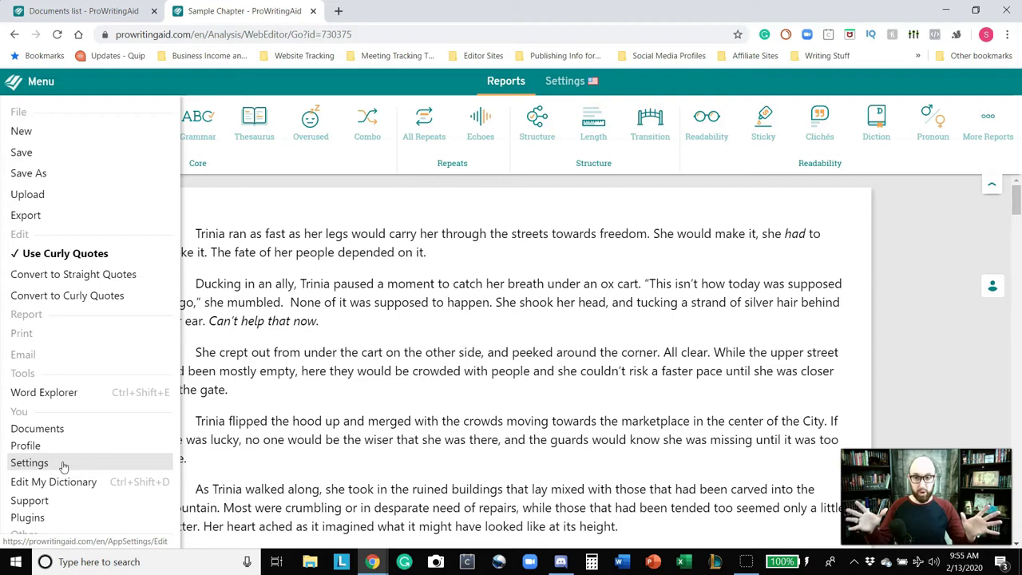
left_click(71, 483)
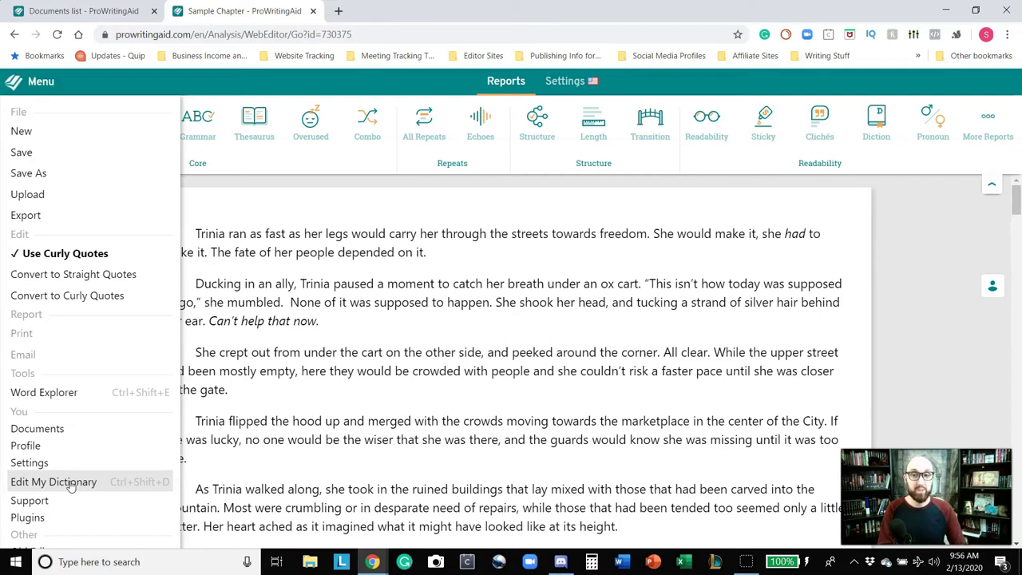
left_click(68, 508)
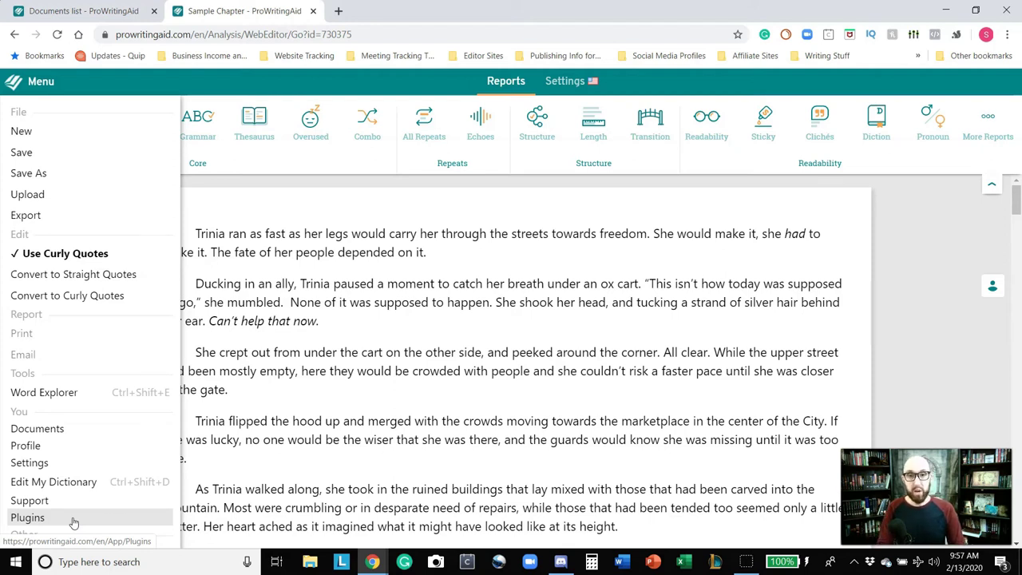
left_click(70, 523)
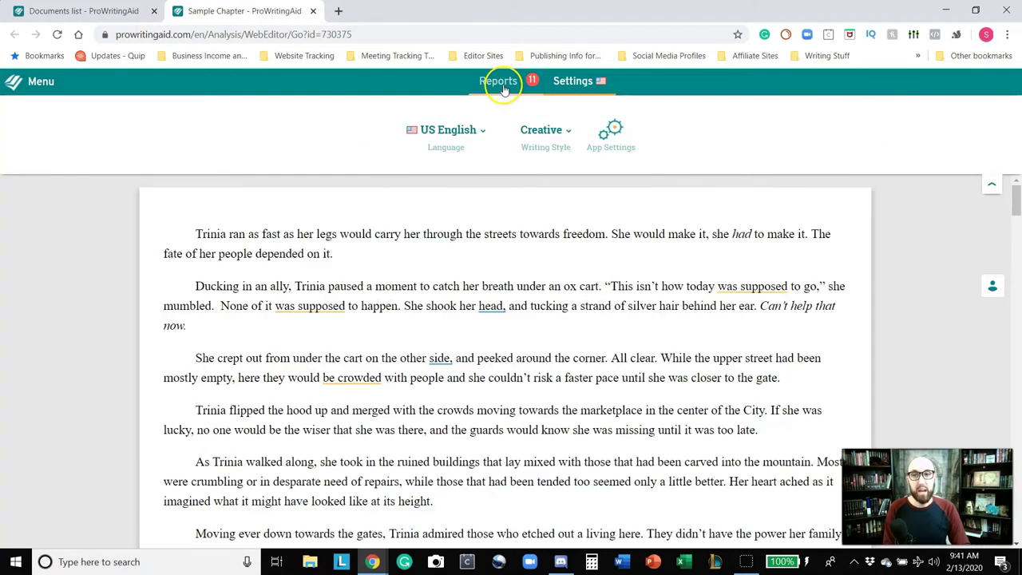
Go to the reports and turn off the realtime check
left_click(503, 86)
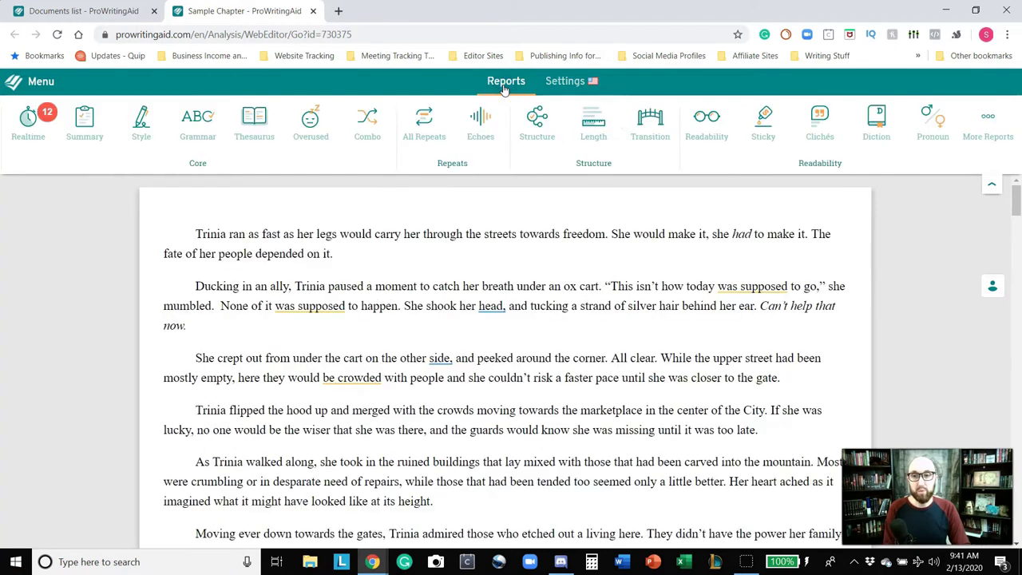
left_click(31, 127)
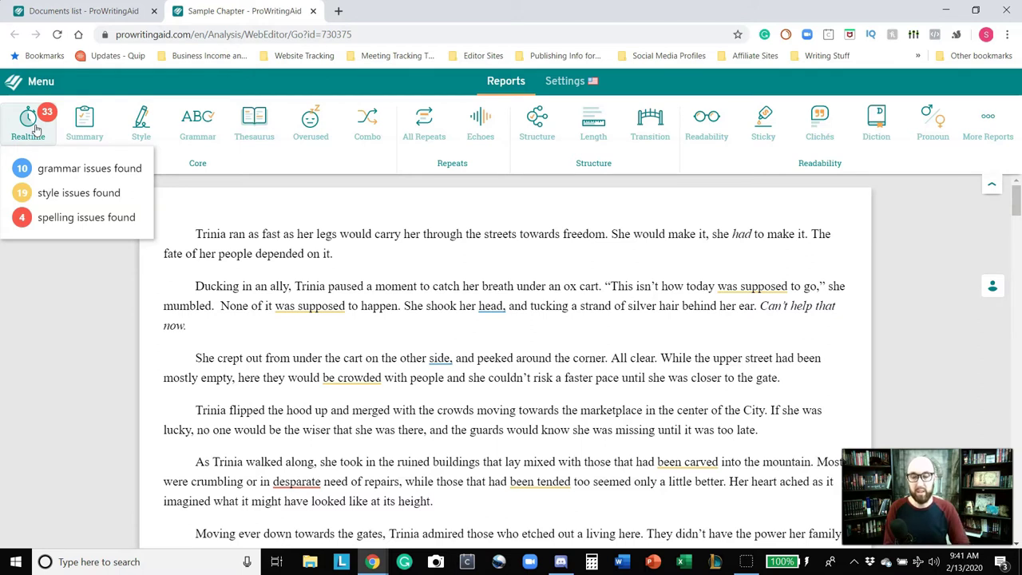
left_click(36, 129)
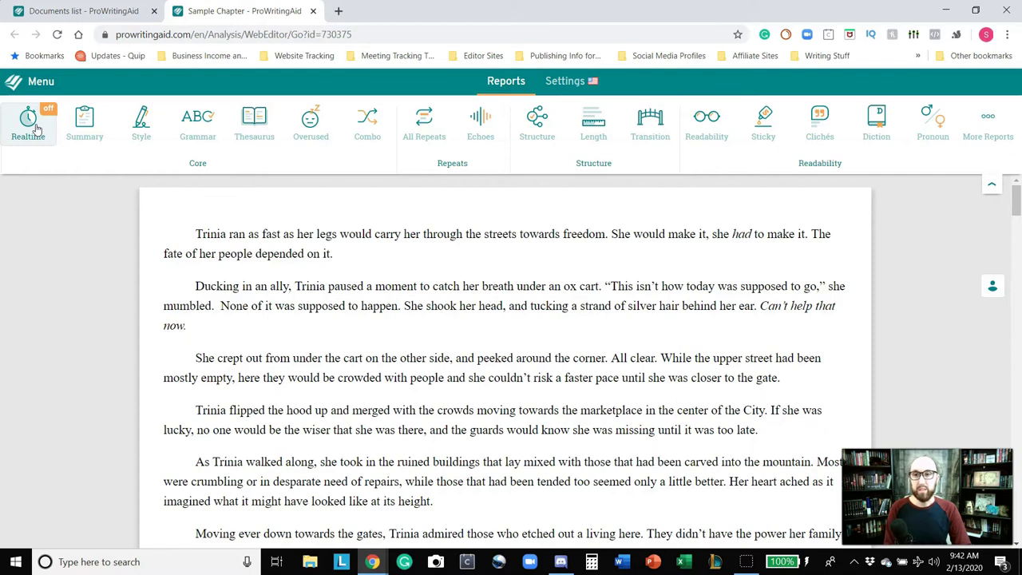
Run the Style report on the sample chapter
left_click(90, 139)
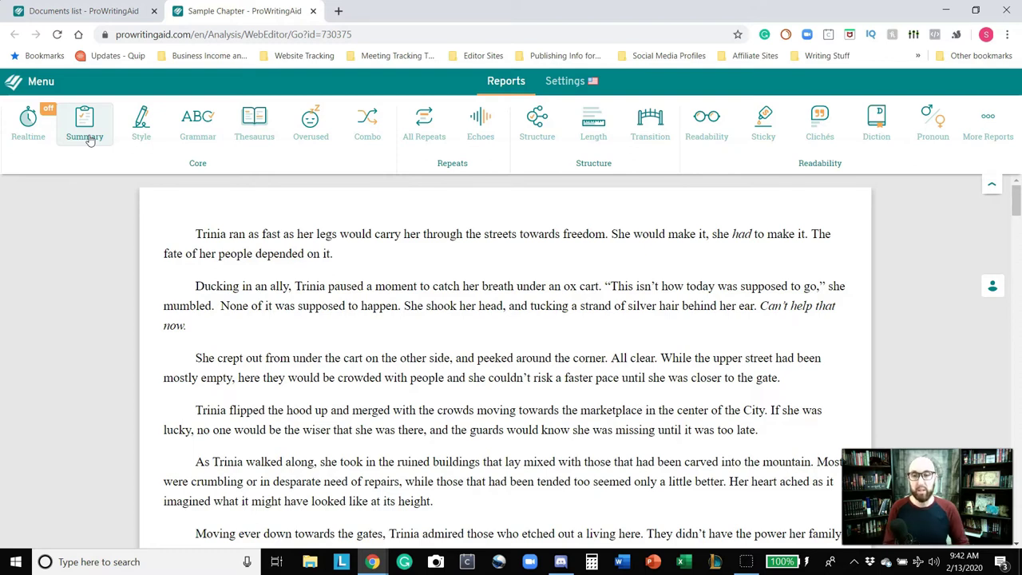
left_click(141, 128)
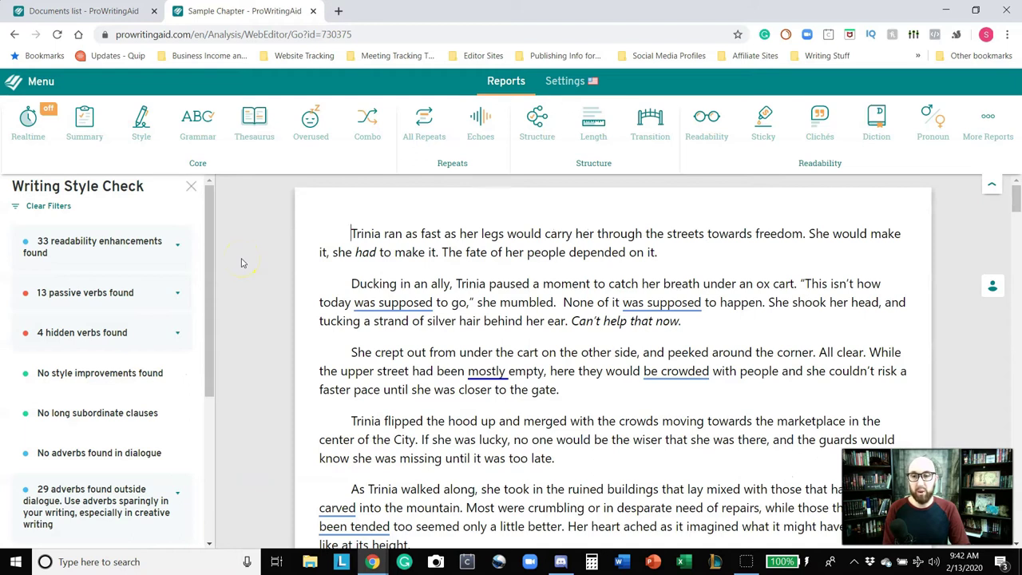
left_click(214, 217)
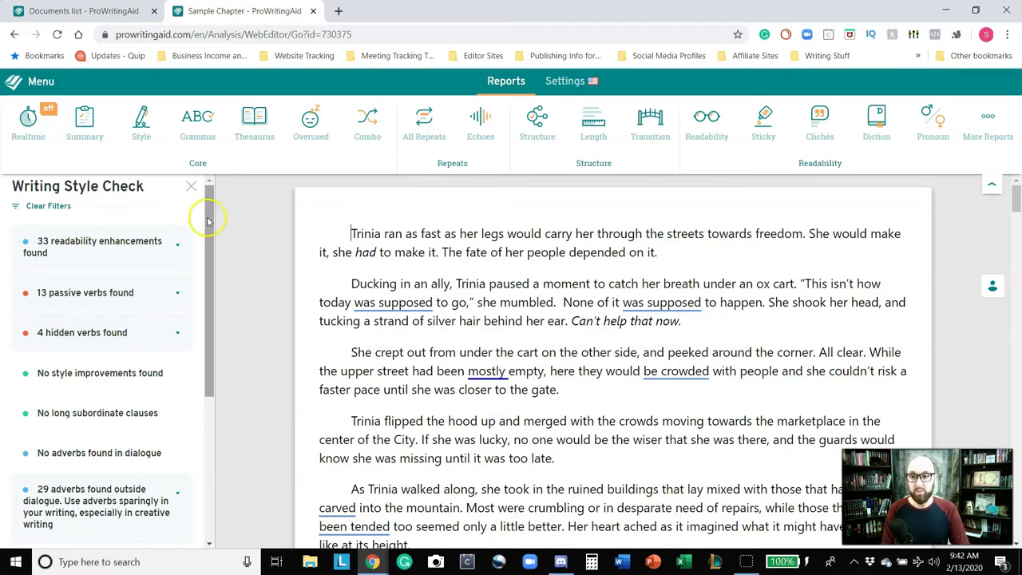
Expand the passive verbs group and inspect the suggestions for "was supposed" and "mostly" in the chapter text
mouse_move(120, 243)
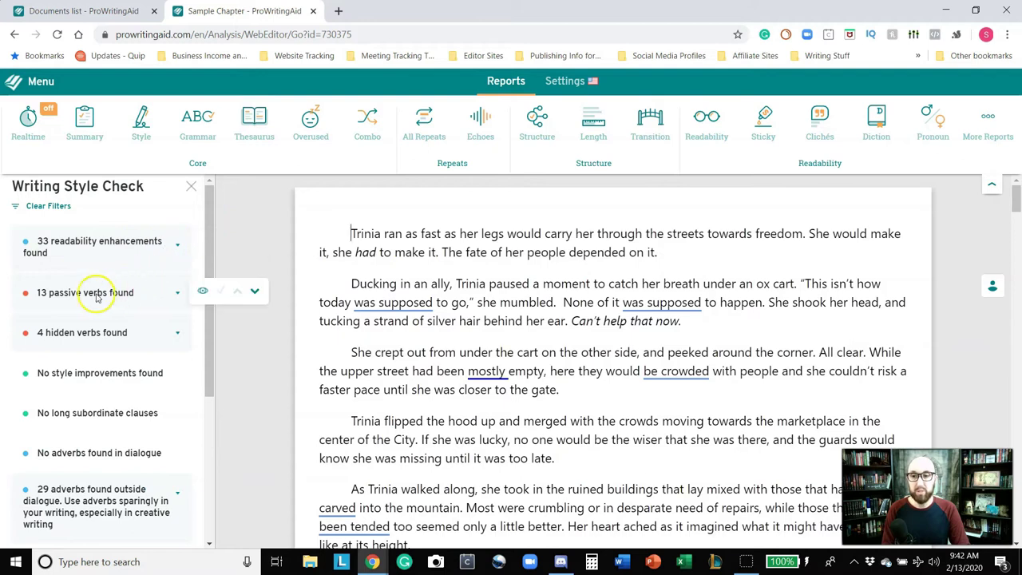
left_click(177, 292)
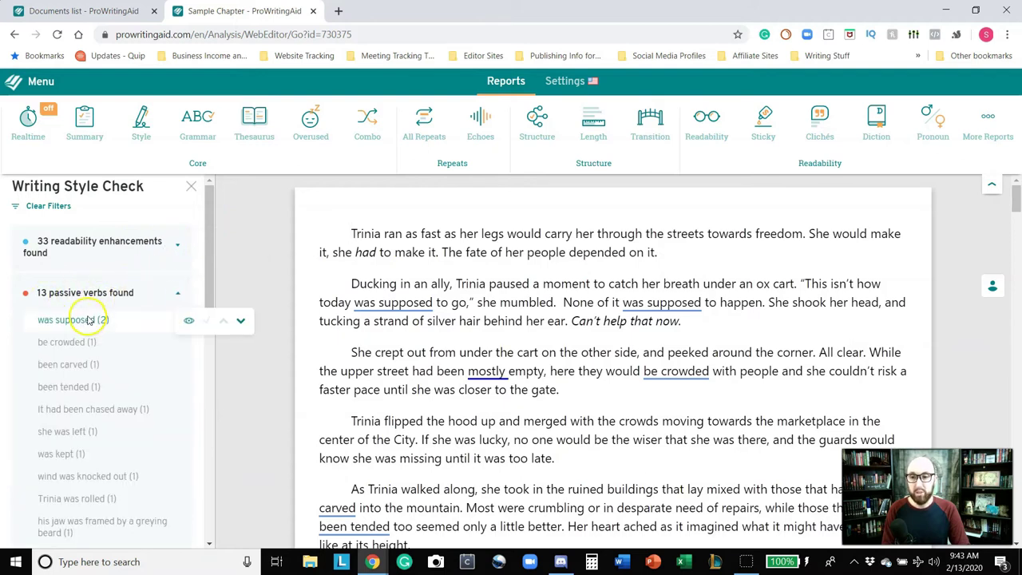
left_click(386, 304)
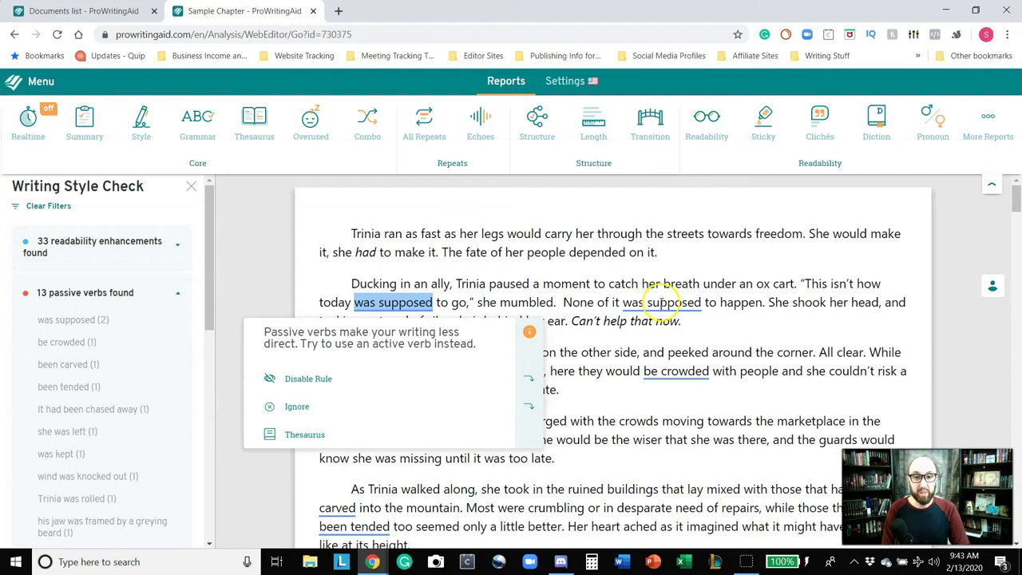
mouse_move(662, 303)
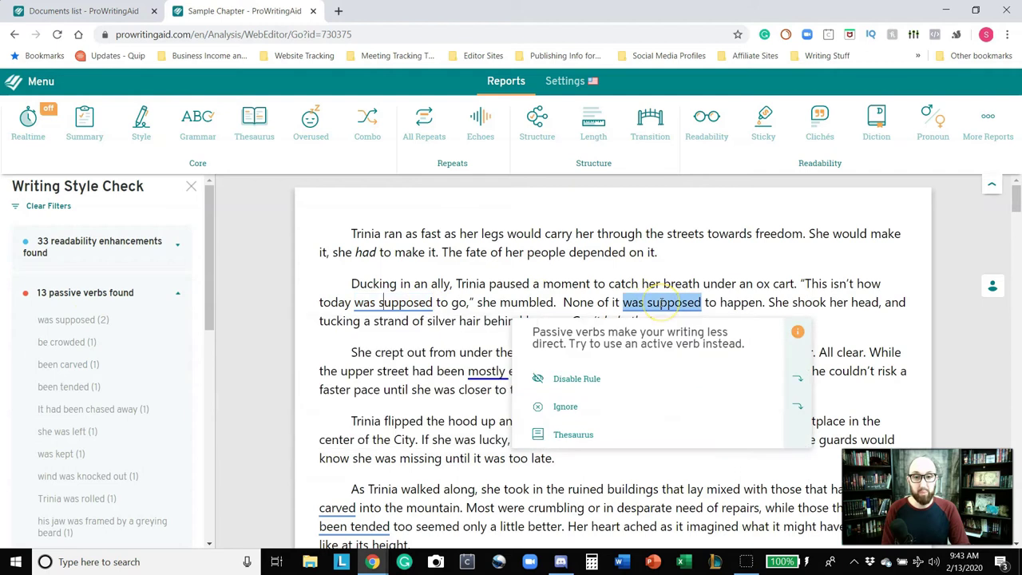
left_click(556, 302)
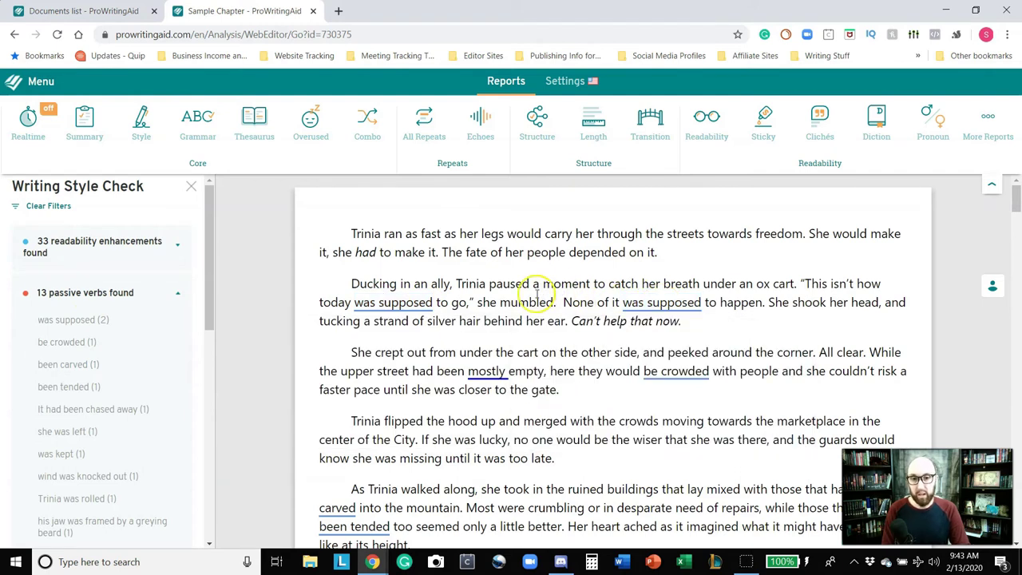
mouse_move(481, 372)
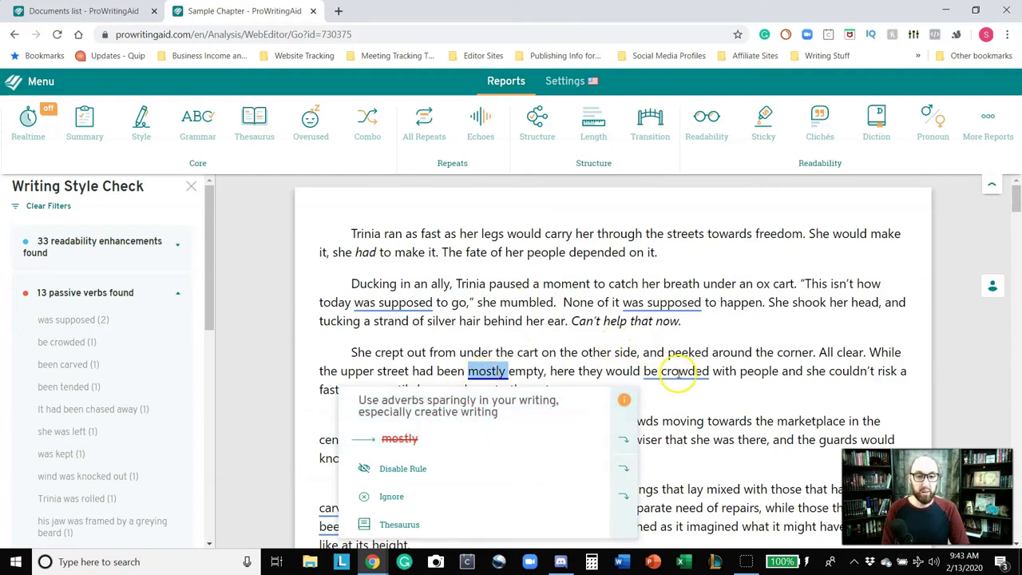
mouse_move(677, 373)
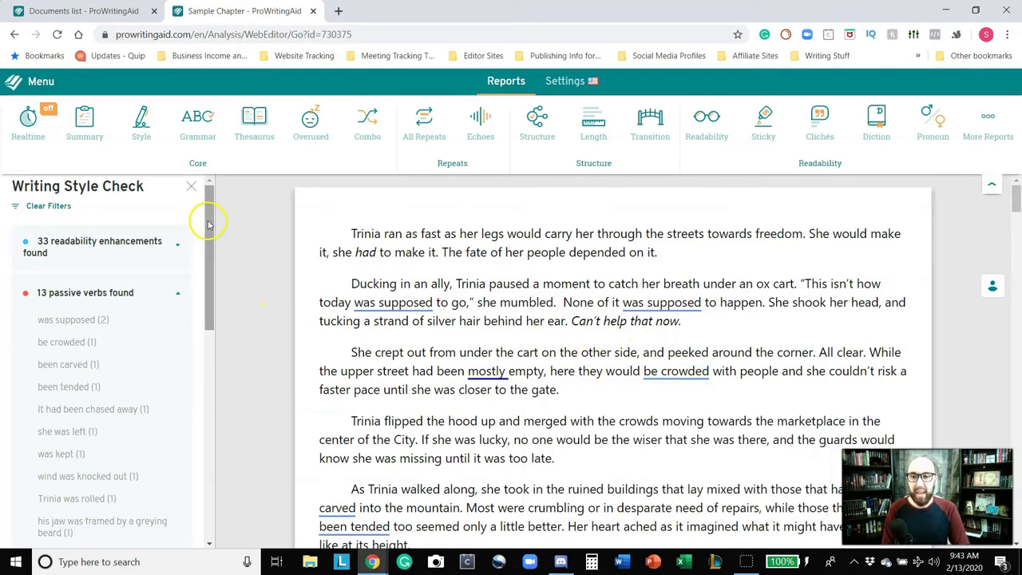
Collapse the passive verbs group, then expand the hidden verbs group, review its phrases and collapse it again
mouse_move(207, 223)
left_mouse_down()
mouse_move(207, 256)
mouse_move(208, 228)
left_mouse_up()
left_click(183, 268)
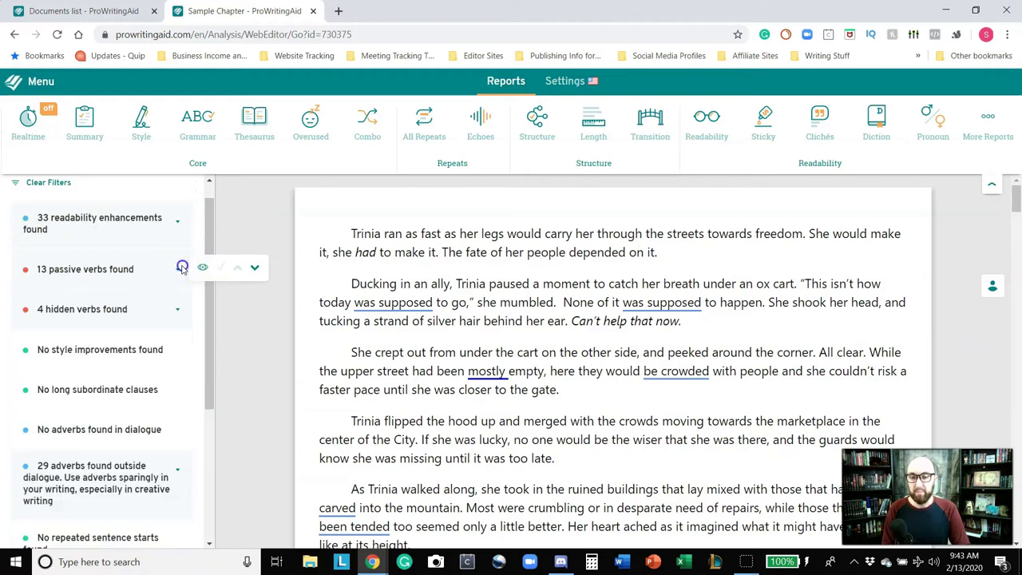
left_click(173, 309)
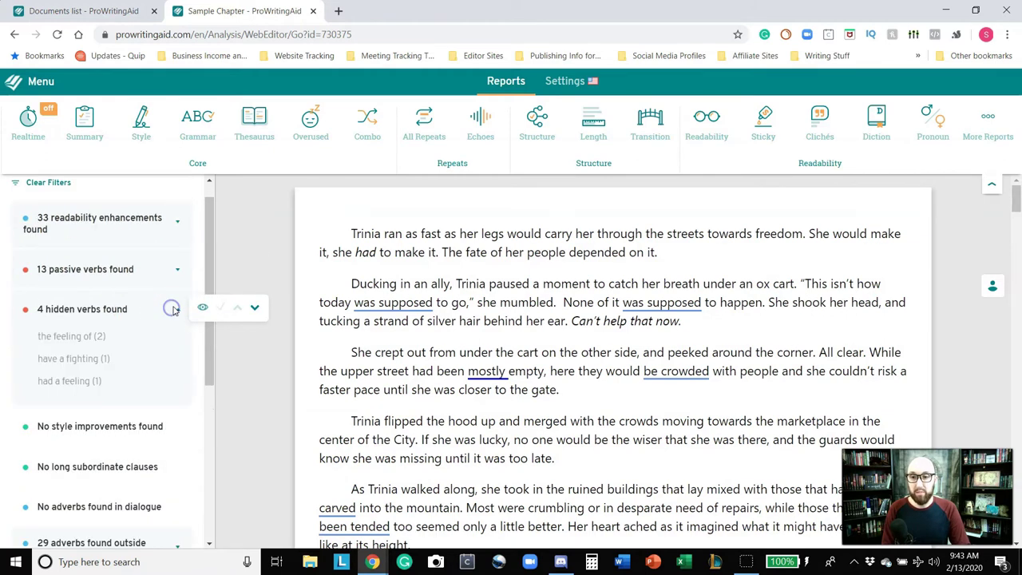
left_click(83, 338)
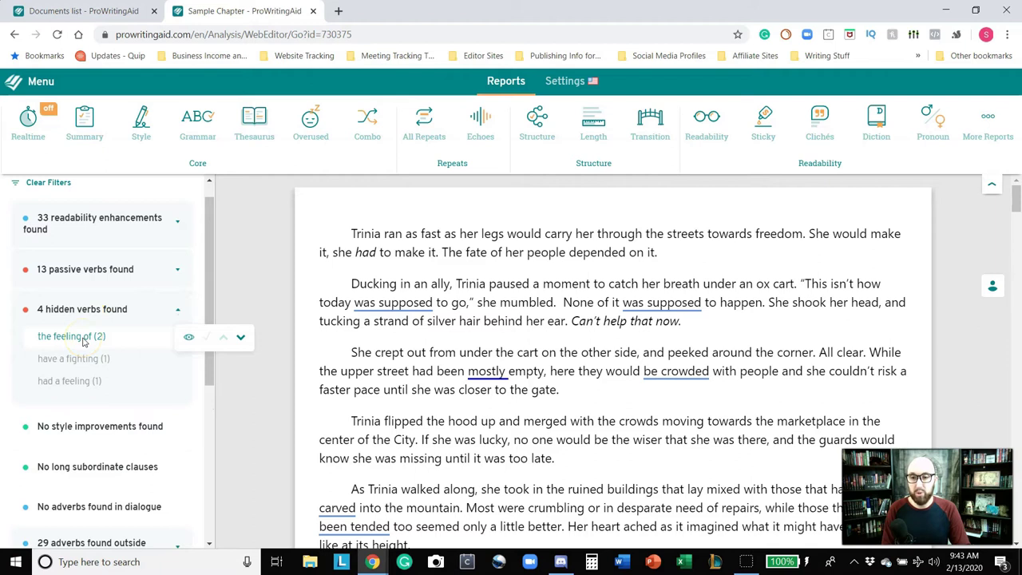
left_click(80, 358)
left_click(79, 380)
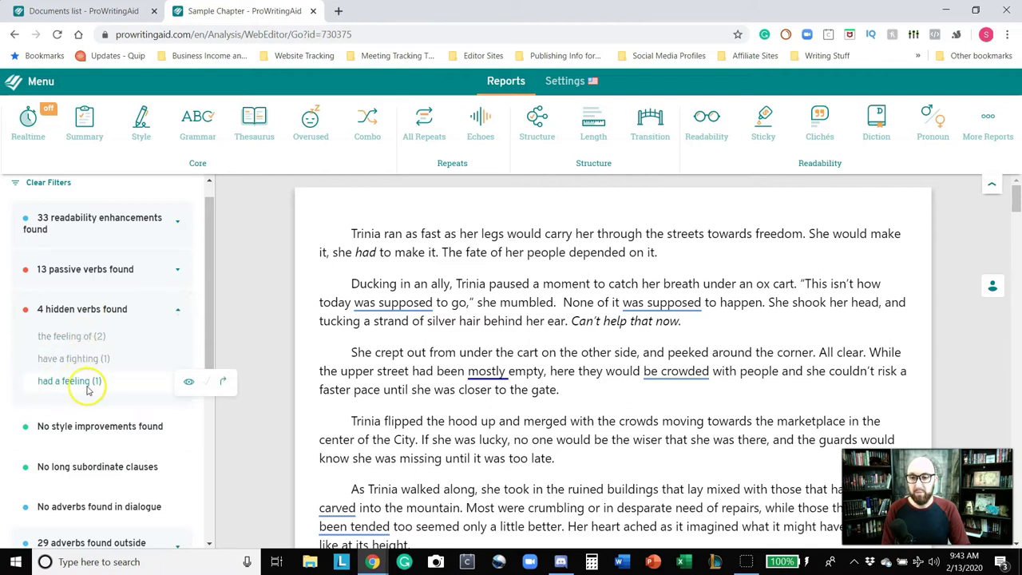
left_click(99, 382)
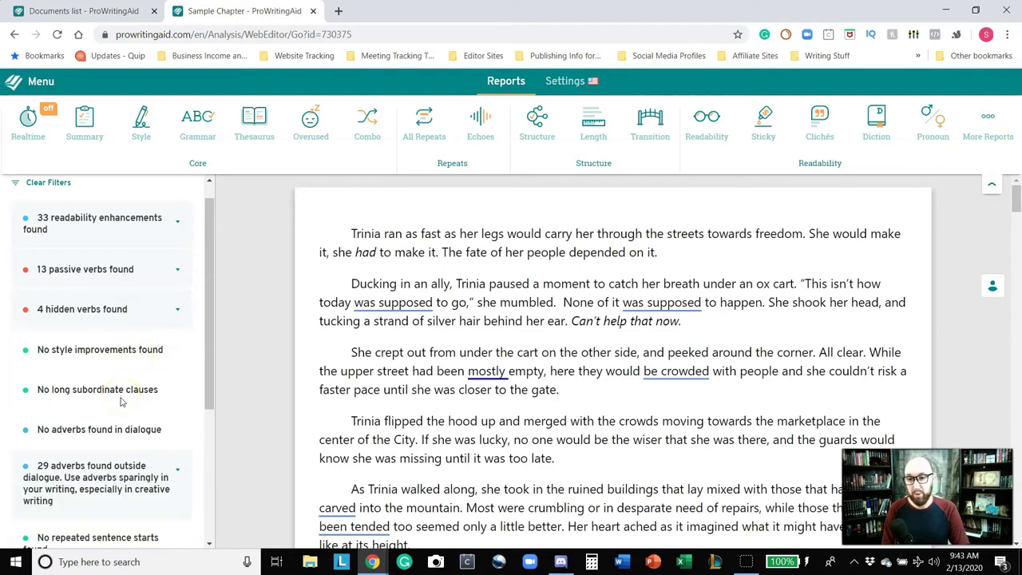
Review the remaining style check results and expand the passive index to see how it is calculated
left_click_drag(210, 307, 203, 421)
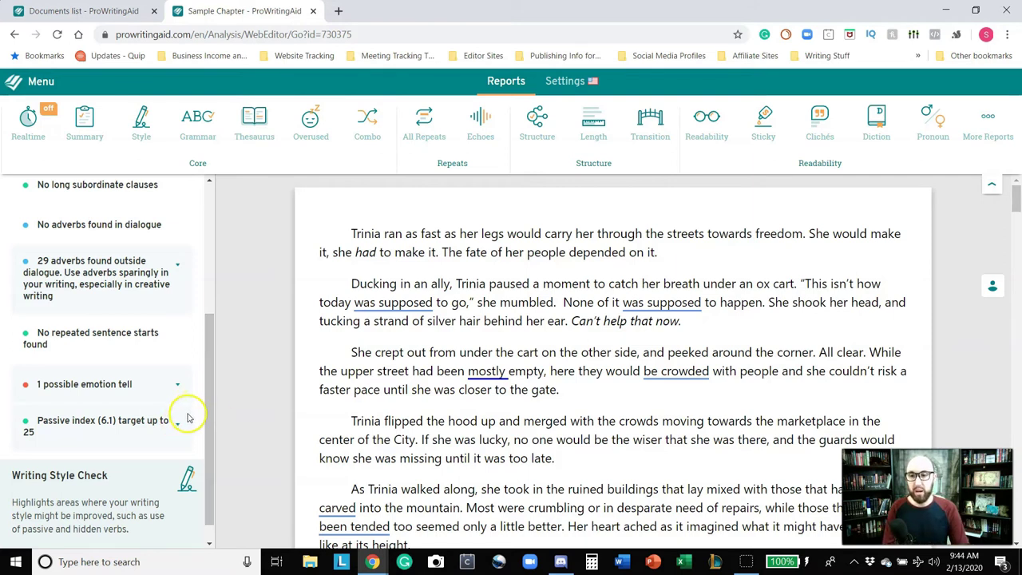
left_click_drag(209, 382, 208, 394)
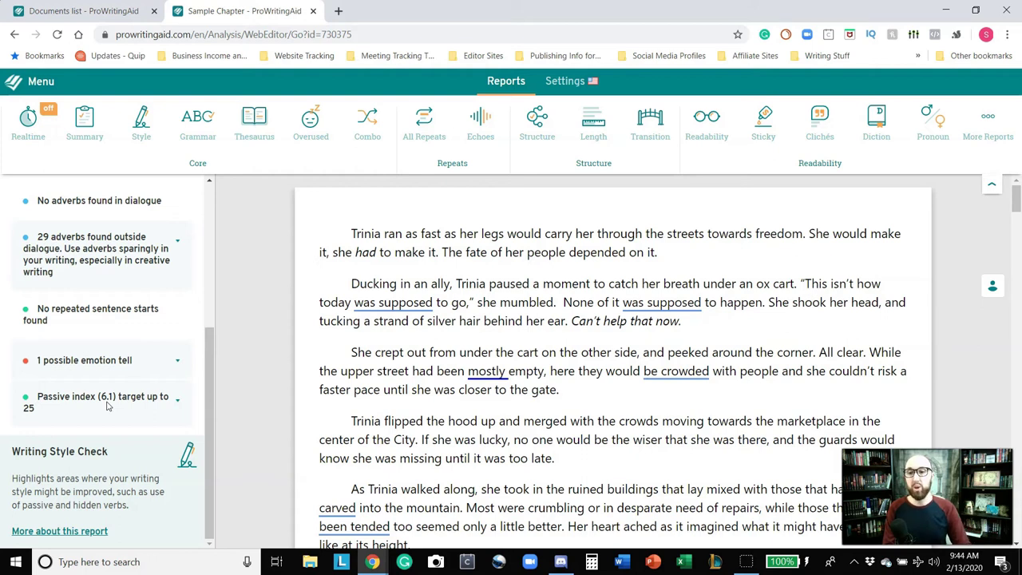
left_click(178, 398)
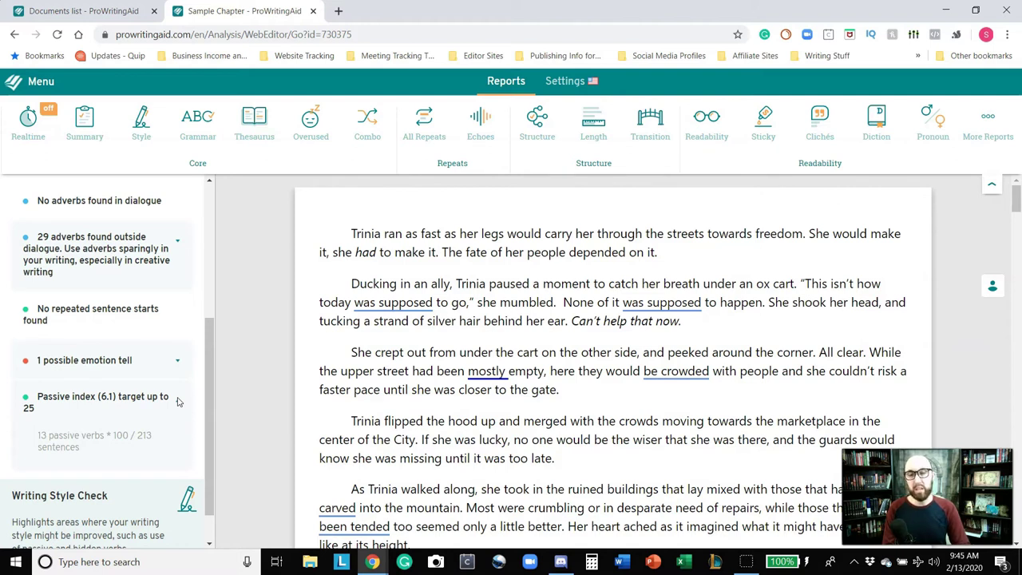
Expand the spelling and grammar groups in the Grammar report and inspect the suggestion for "head," in the second paragraph
left_click(178, 399)
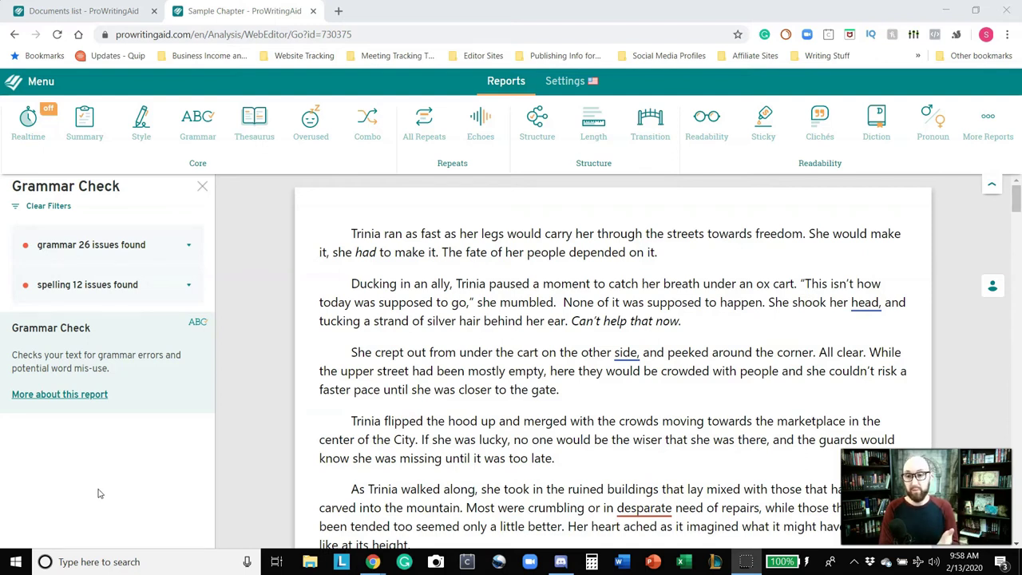
left_click(188, 284)
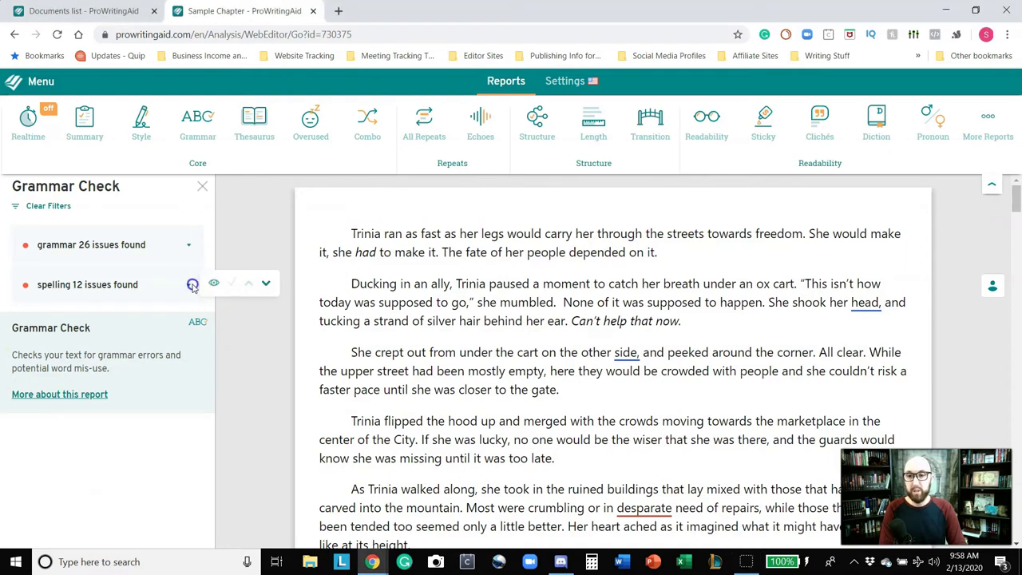
mouse_move(94, 333)
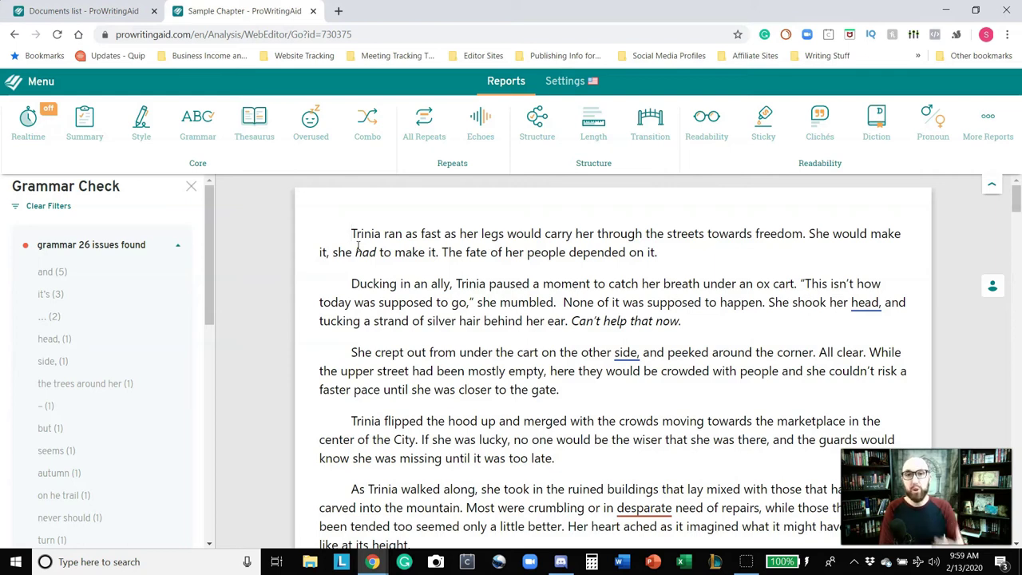
left_click(859, 306)
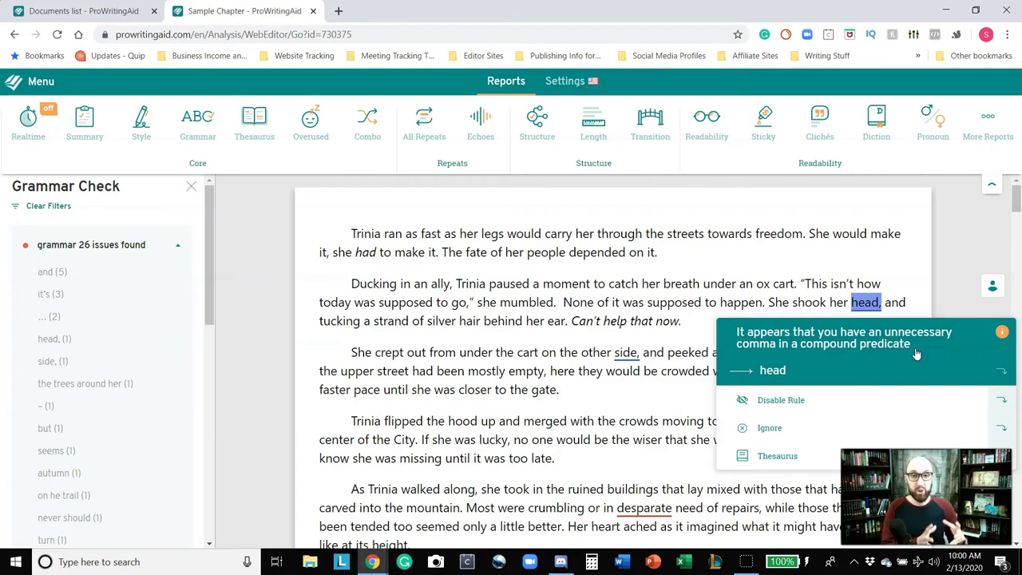
Run the Thesaurus report on only the first two paragraphs of the chapter
left_click(778, 456)
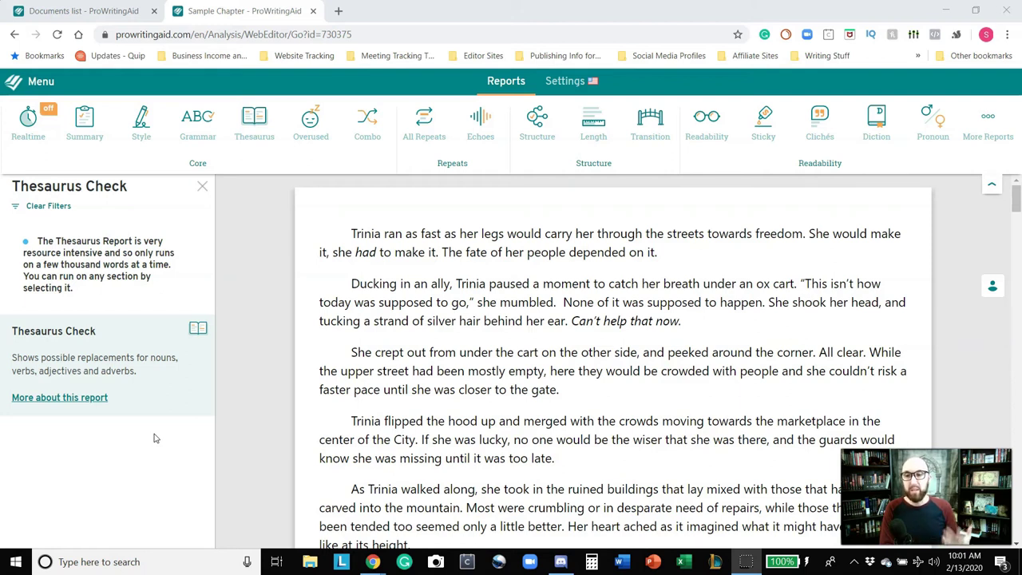
left_click_drag(348, 232, 707, 319)
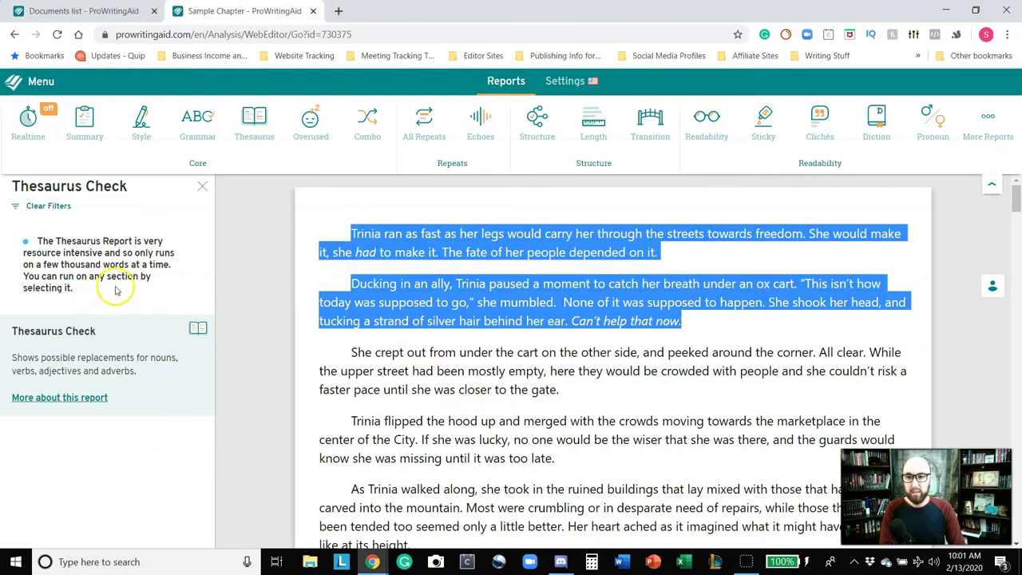
right_click(428, 286)
left_click(404, 283)
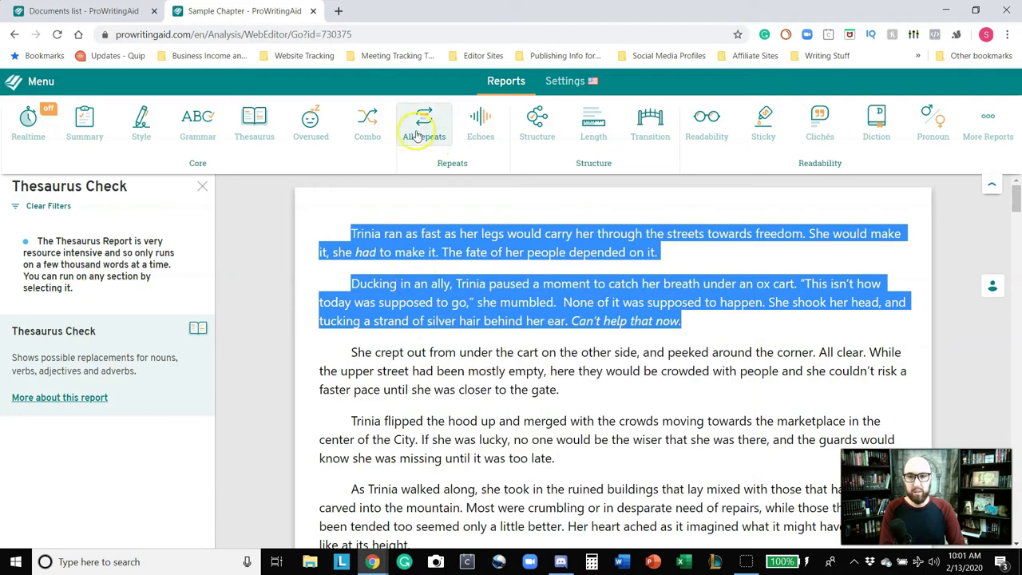
left_click(255, 120)
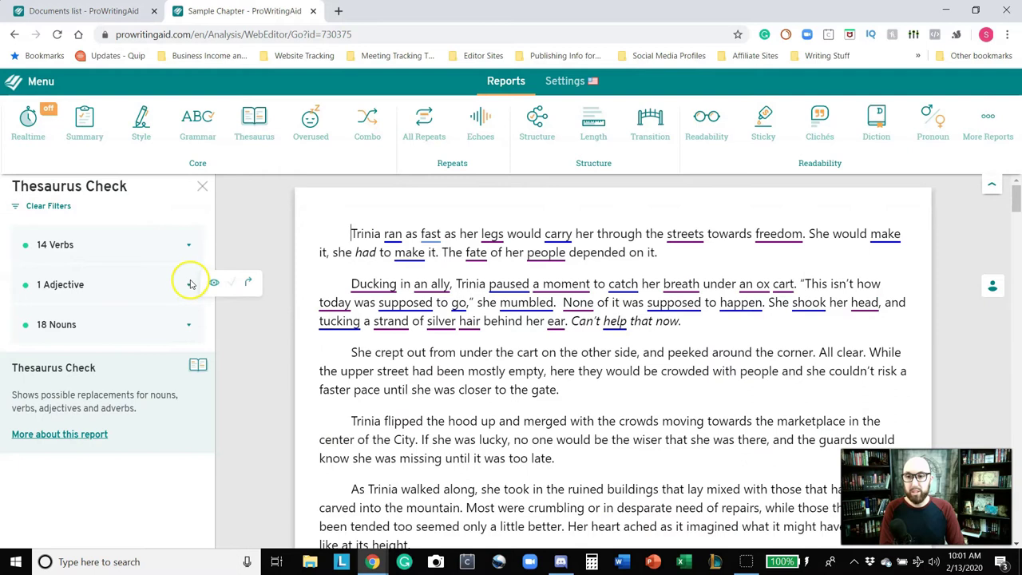
Expand the verbs group in the thesaurus results and view the alternatives for "ran" in the opening sentence
left_click(187, 245)
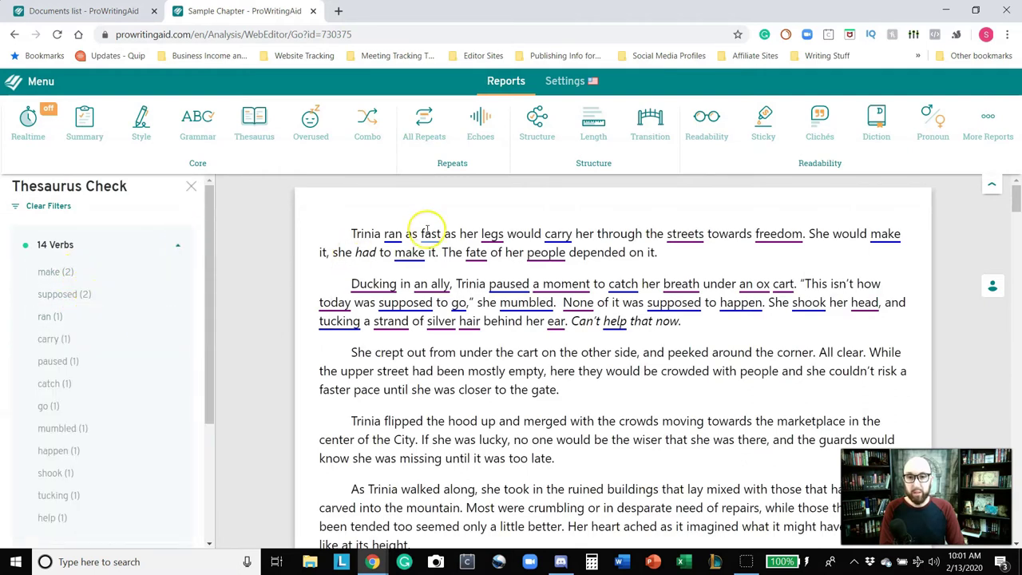
left_click(392, 234)
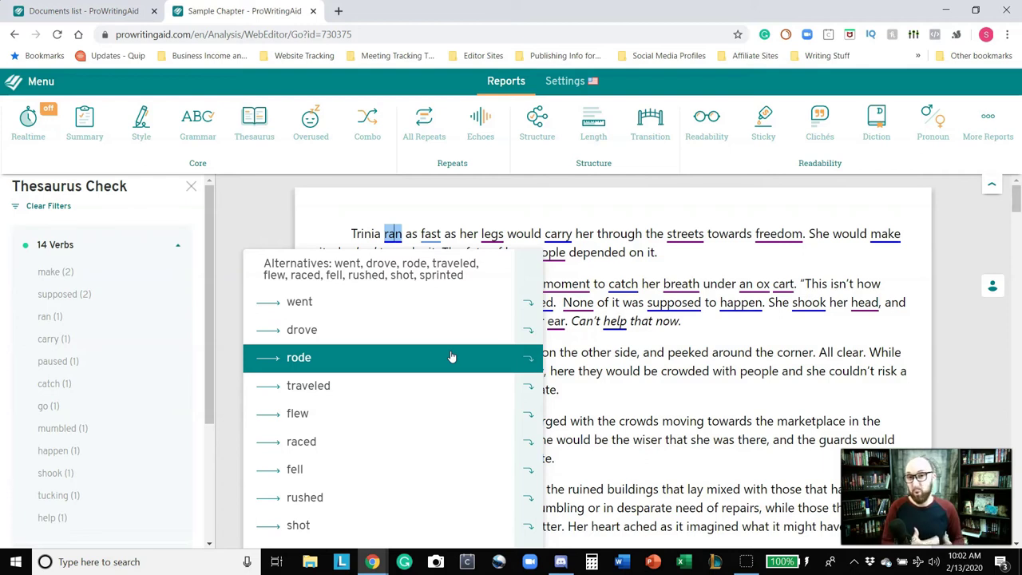
left_click(481, 348)
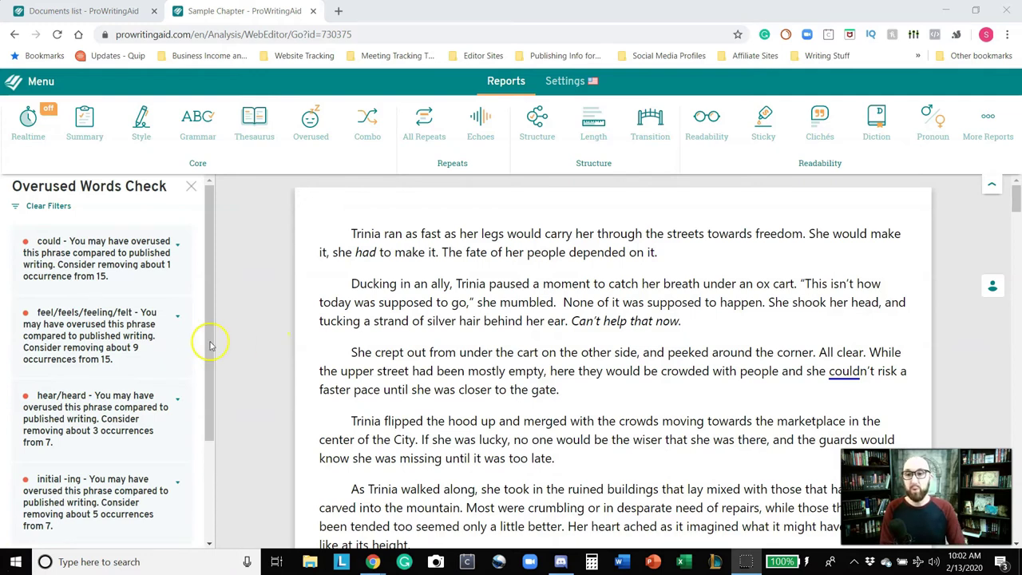
Expand the "could" entry in the Overused Words report, inspect its first marked occurrence in the text, and collapse the entry
mouse_move(92, 254)
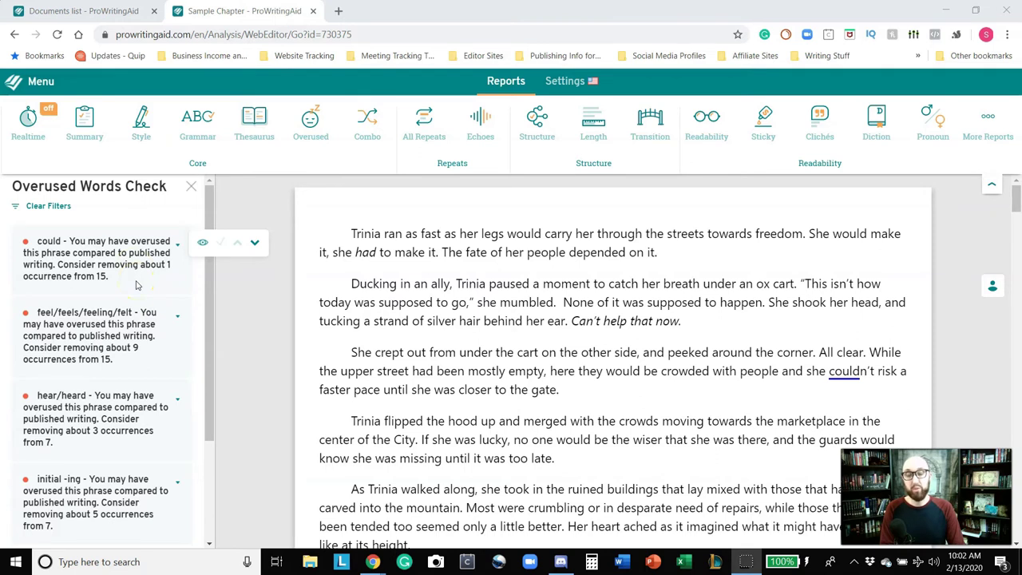
left_click(177, 245)
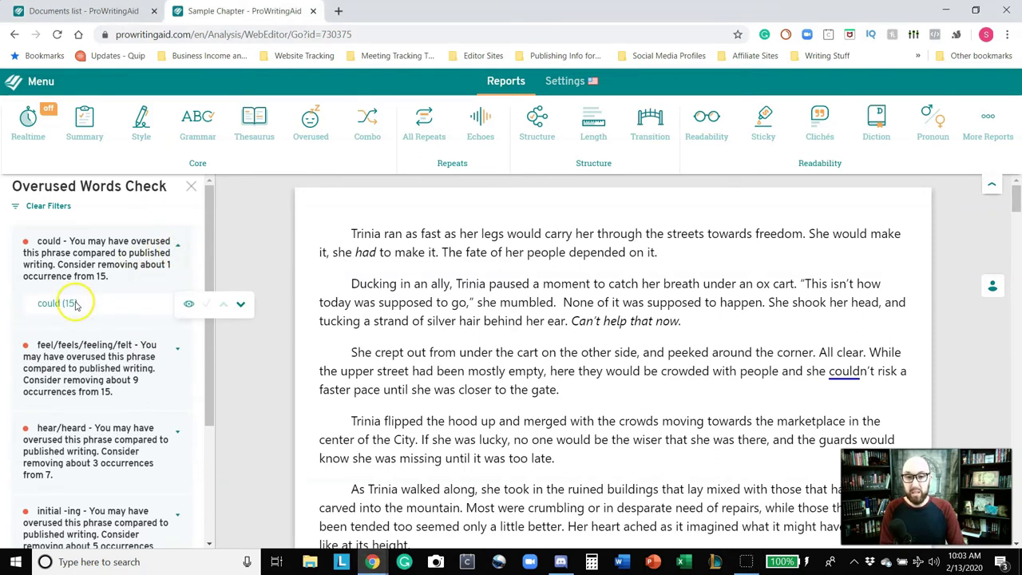
left_click(680, 301)
mouse_move(848, 370)
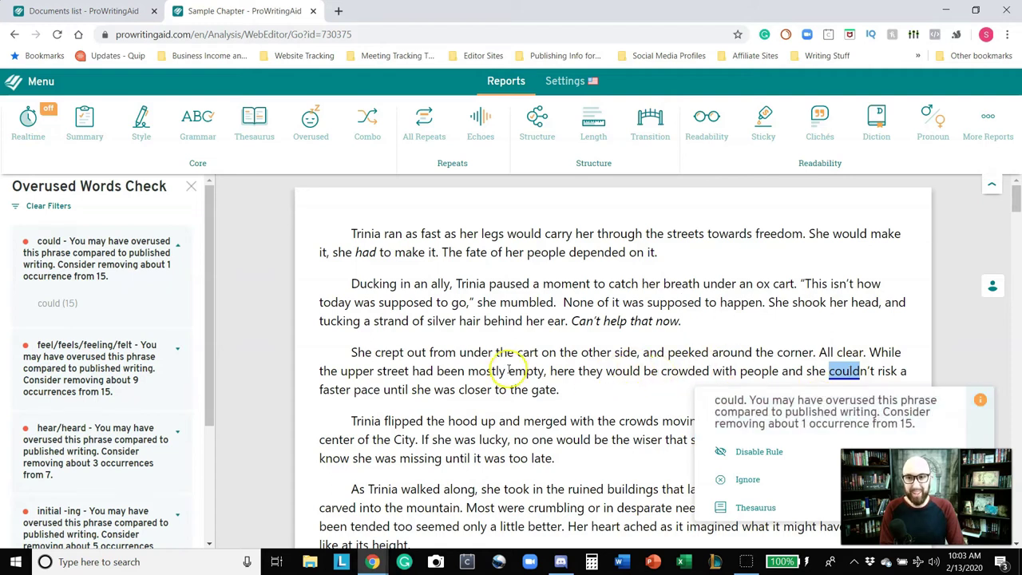
left_click(178, 245)
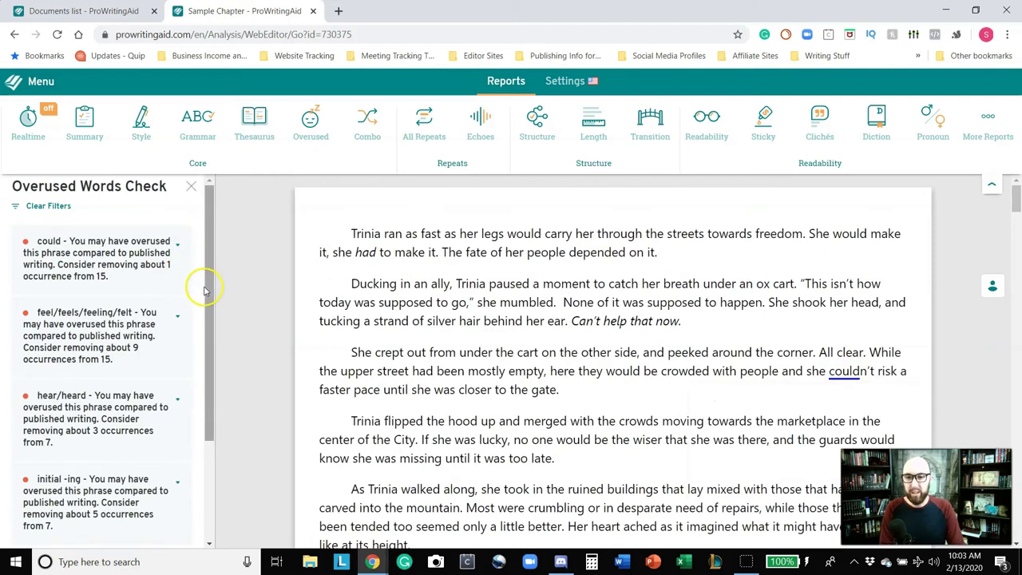
Inspect the overuse suggestions for "could" in the paragraphs about the crowded marketplace and the rising panic
mouse_move(185, 317)
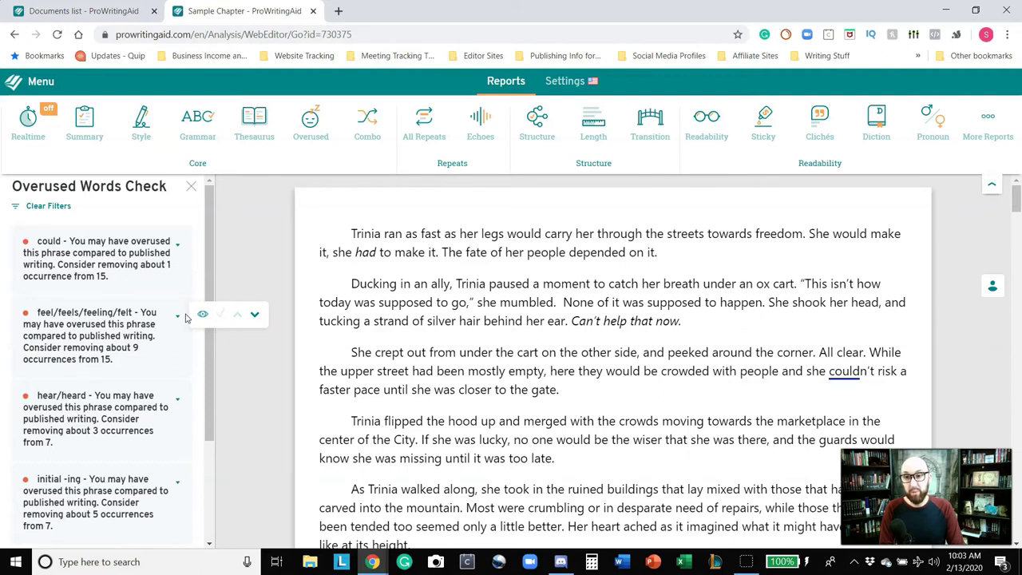
scroll(655, 345, "down", 3)
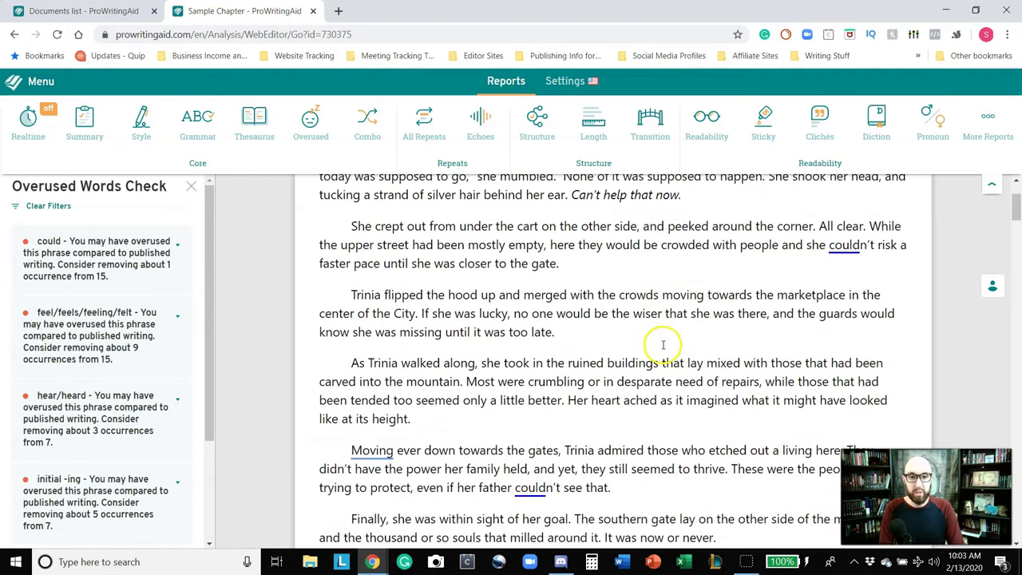
scroll(615, 340, "down", 2)
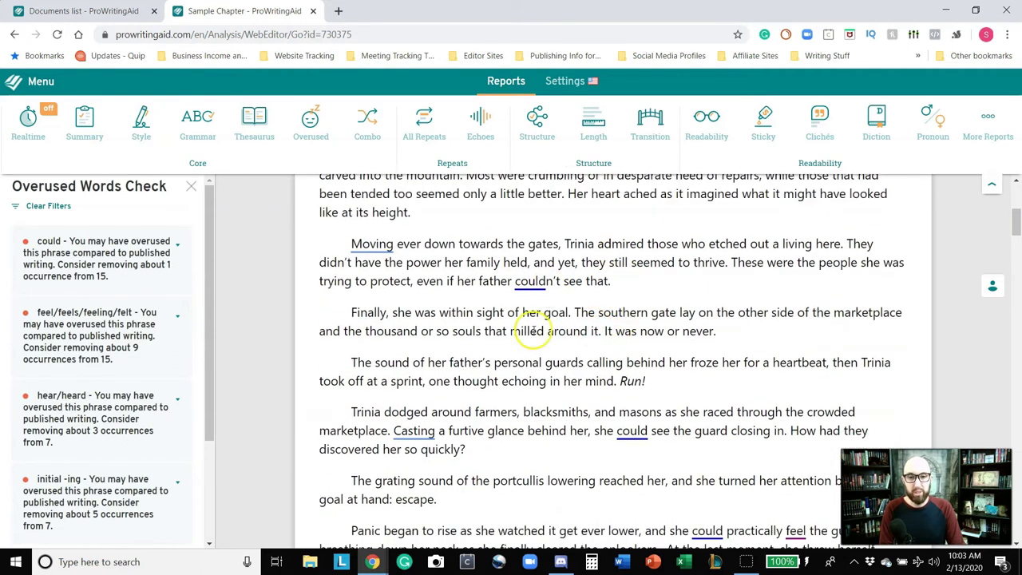
scroll(534, 329, "down", 2)
left_click(627, 297)
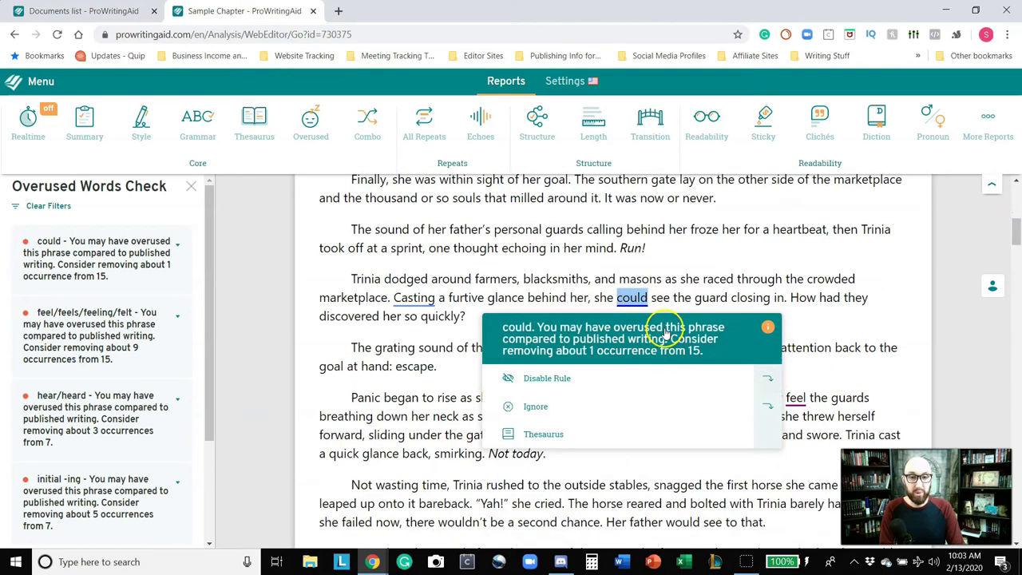
left_click(659, 271)
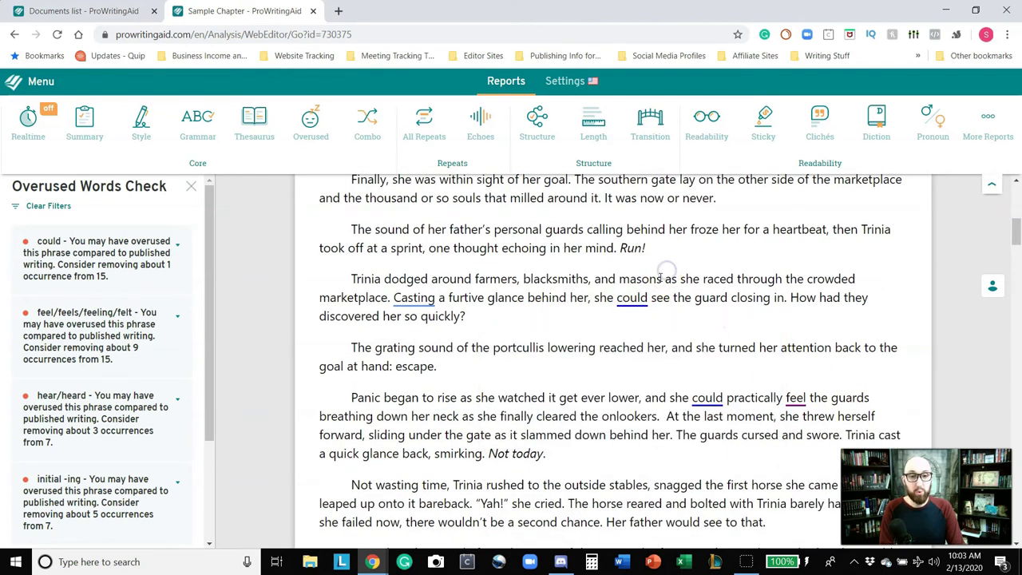
left_click(705, 394)
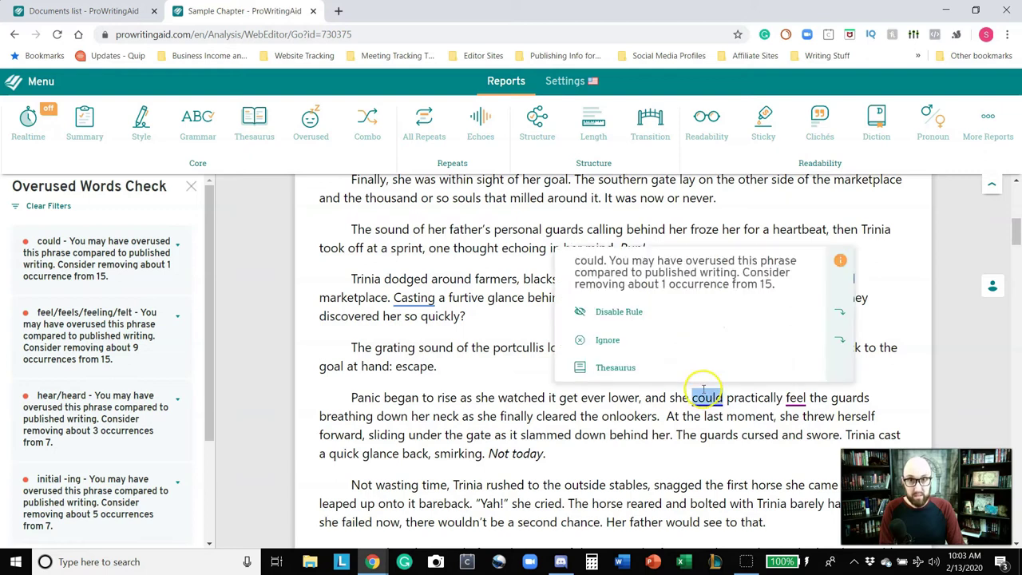
left_click(498, 342)
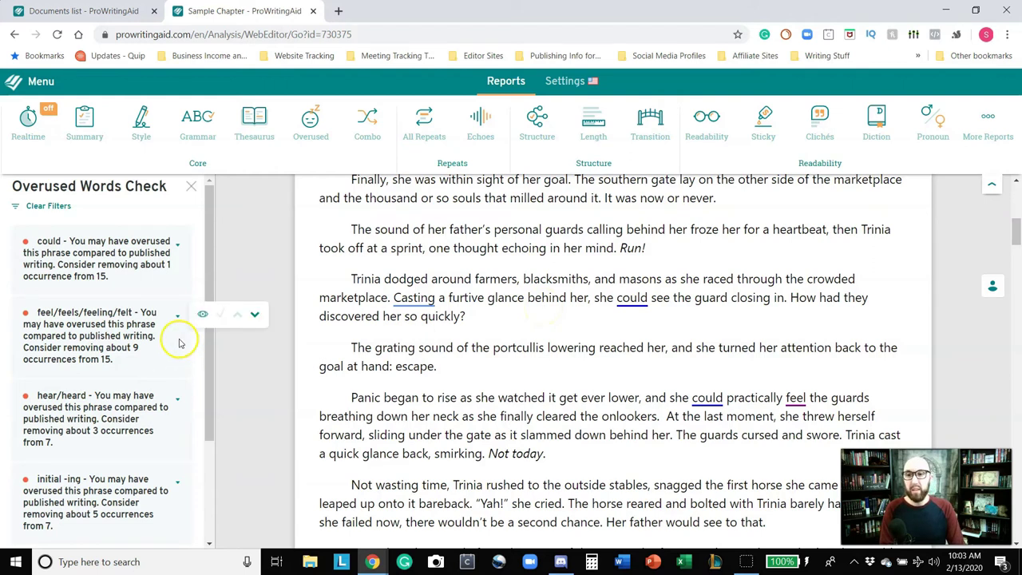
Review the remaining overused word entries and the description of the Overused Words Check
left_click_drag(206, 250, 201, 356)
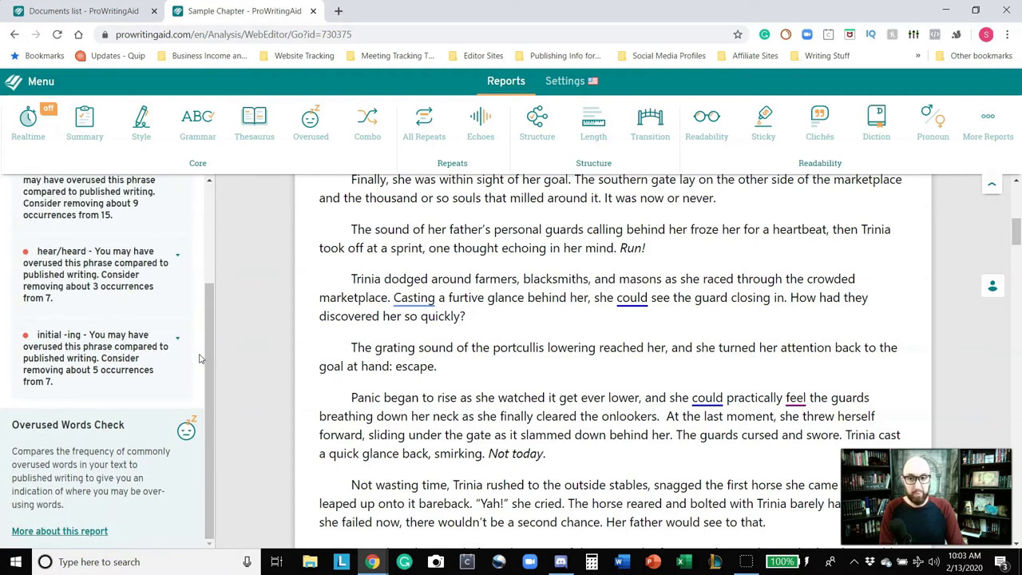
left_click(203, 359)
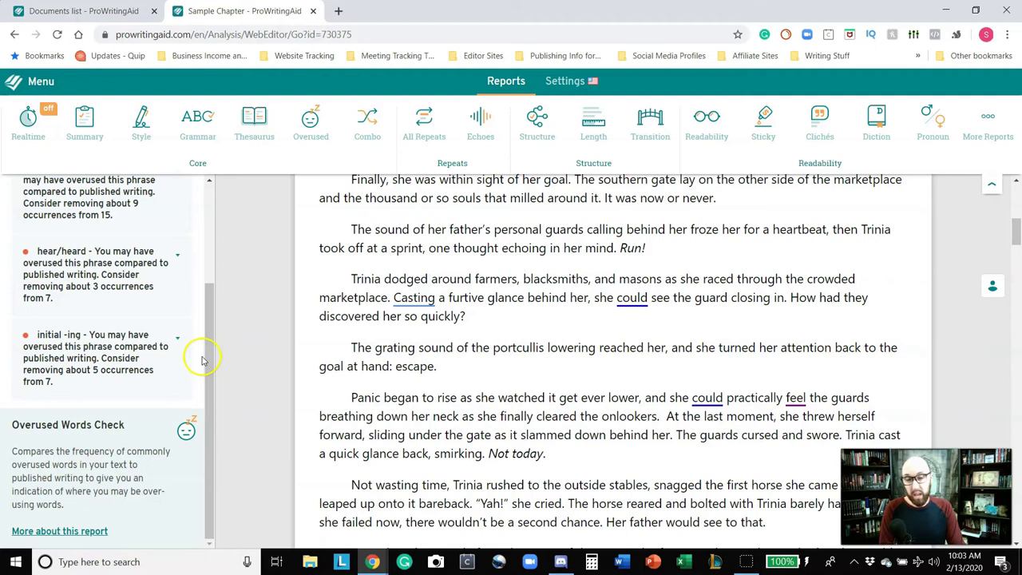
left_click(206, 355)
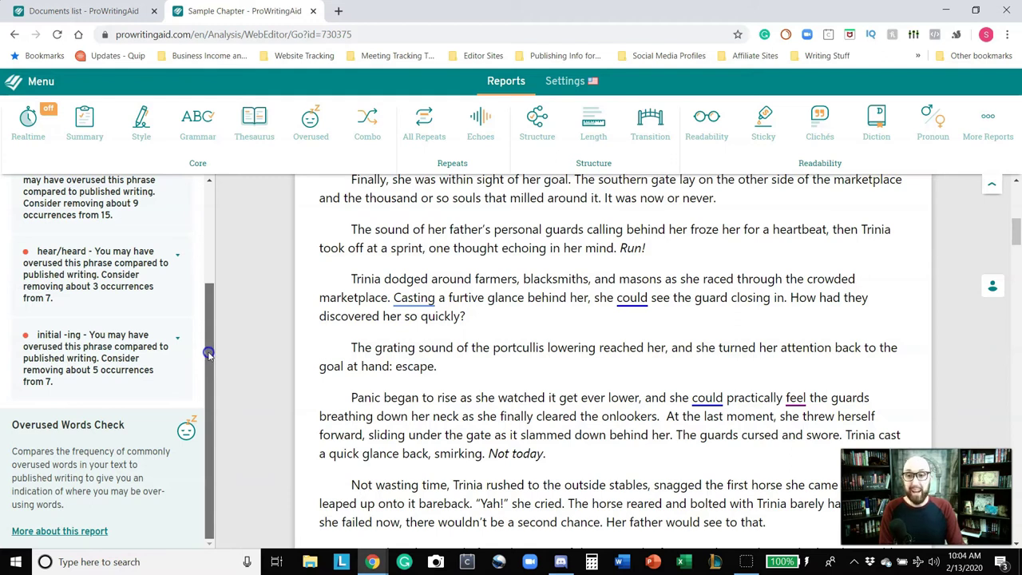
left_click_drag(207, 355, 208, 352)
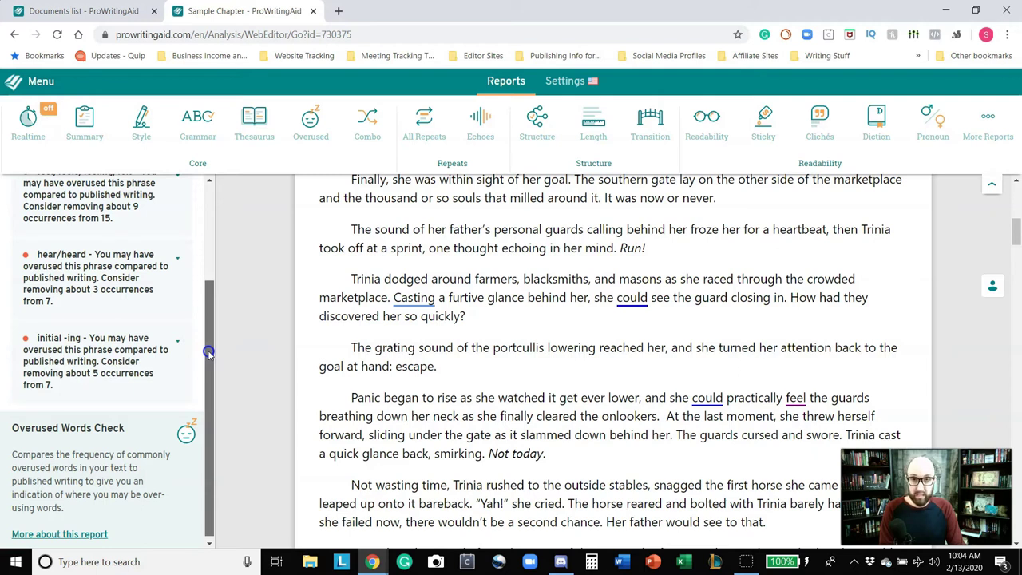
left_click_drag(208, 353, 208, 356)
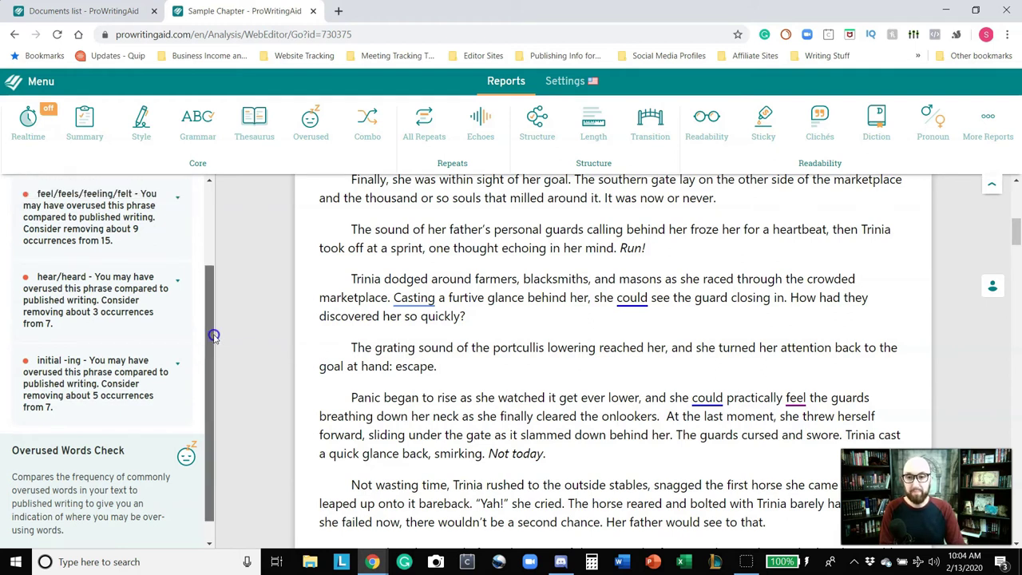
Close the overused words results and run the All Repeats report on the chapter
left_click(386, 159)
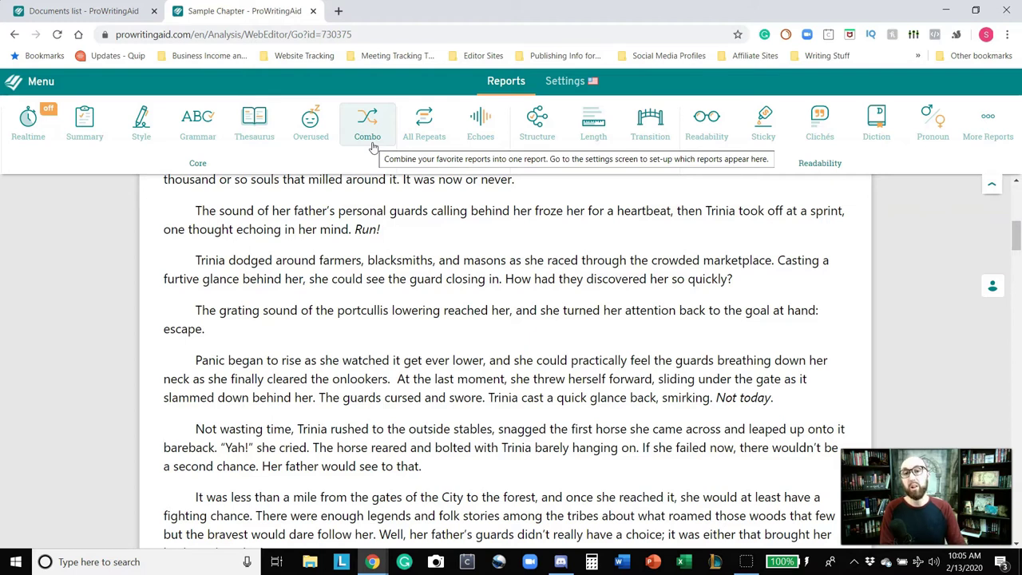
left_click(419, 132)
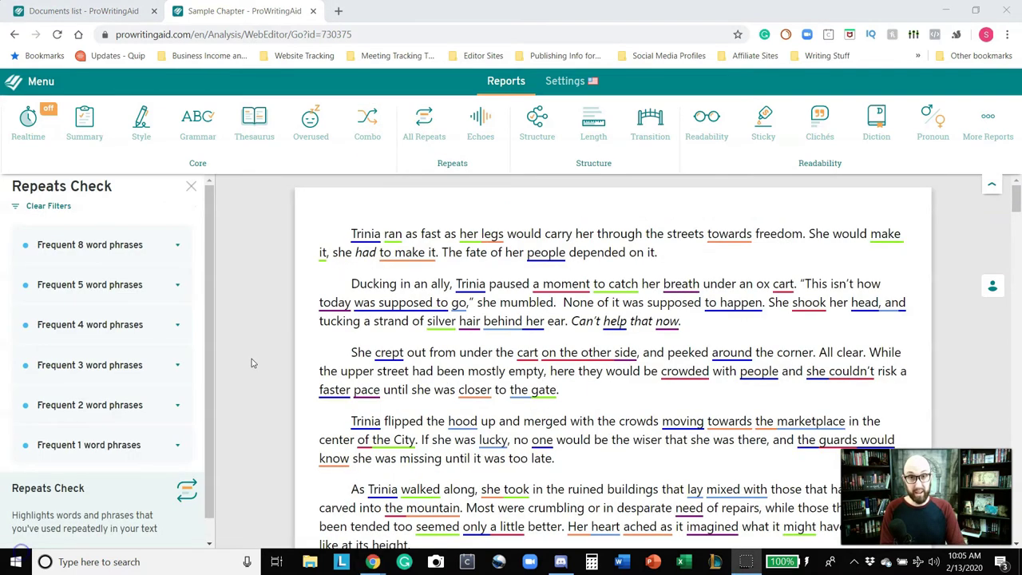
left_click(252, 363)
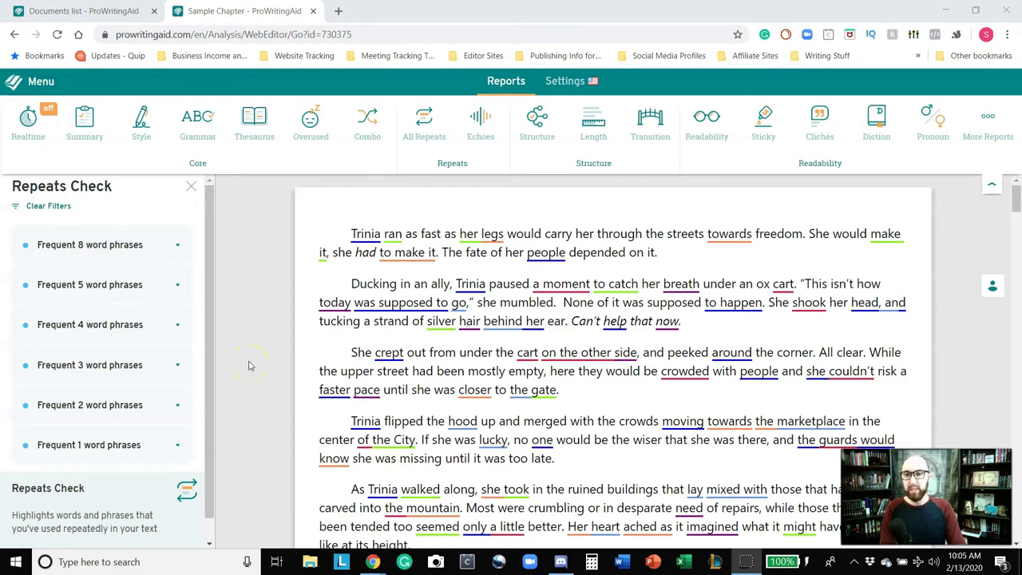
Highlight the first two marked repeats in the opening sentence, then expand the frequent 8 word phrases group to review its entry
double_click(365, 234)
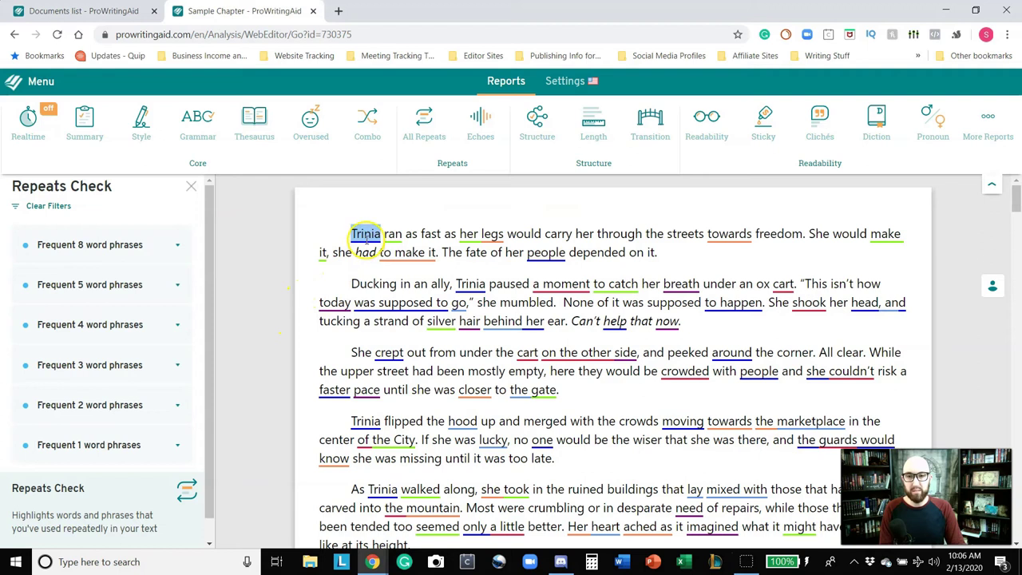
double_click(392, 234)
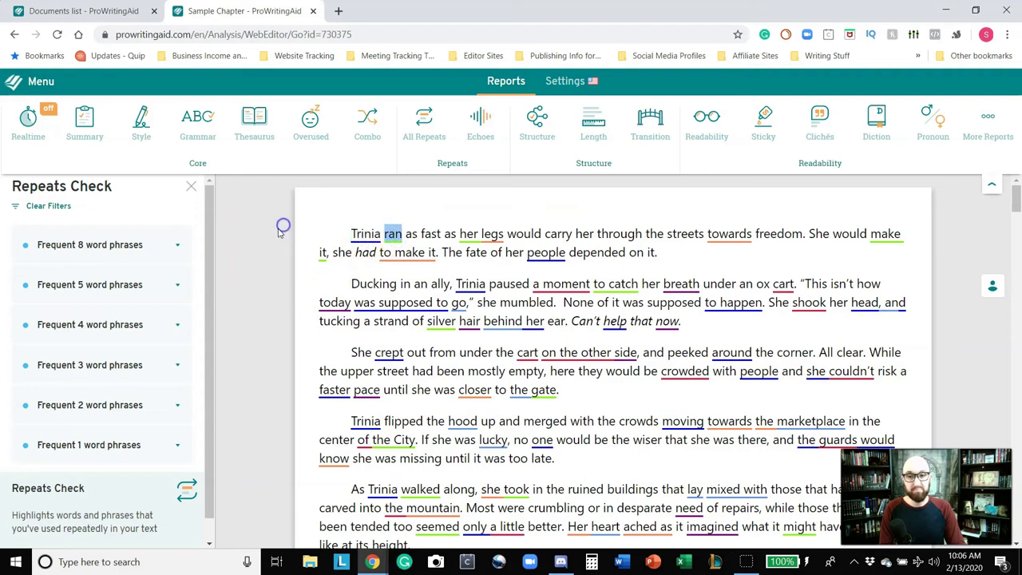
left_click(178, 244)
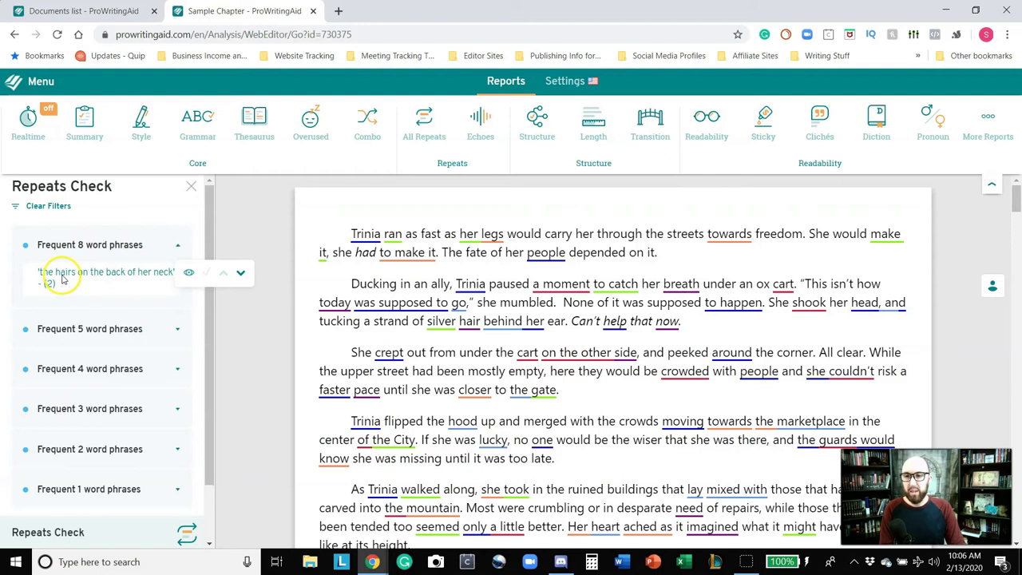
left_click(56, 244)
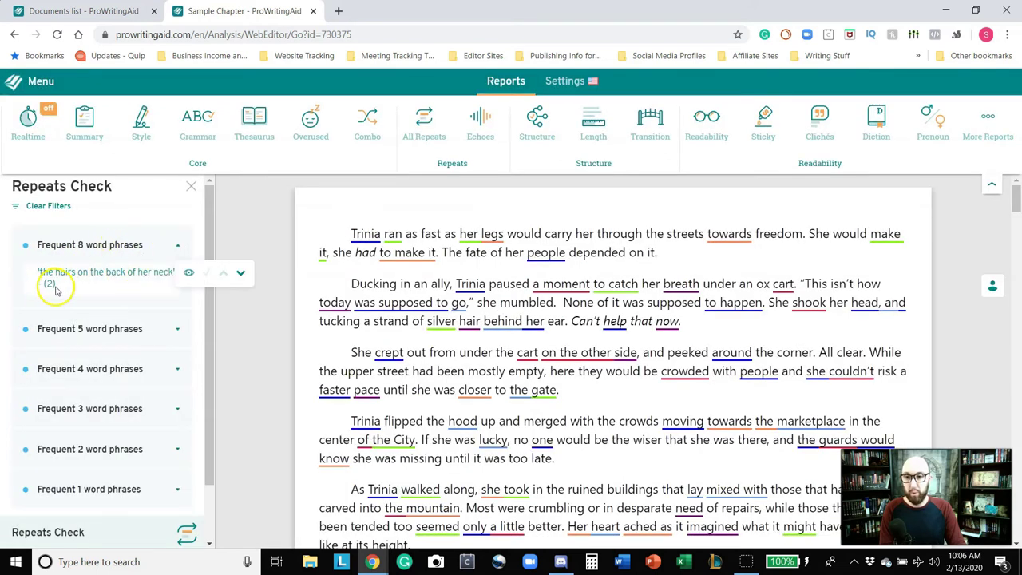
left_click(134, 289)
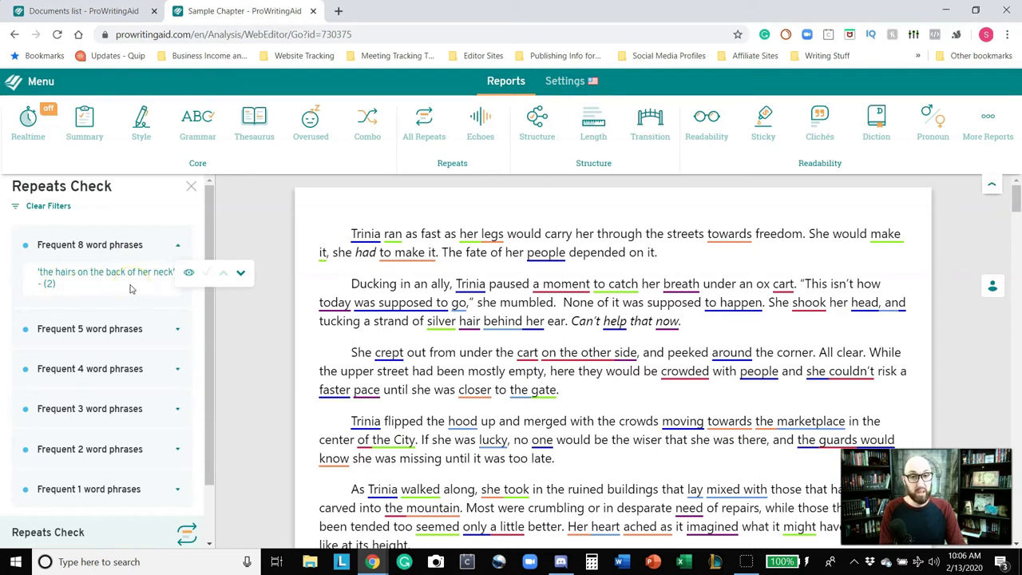
Check the frequent 5 word phrases group, then review the frequent 4 word phrases list and collapse it
left_click(179, 330)
left_click(178, 330)
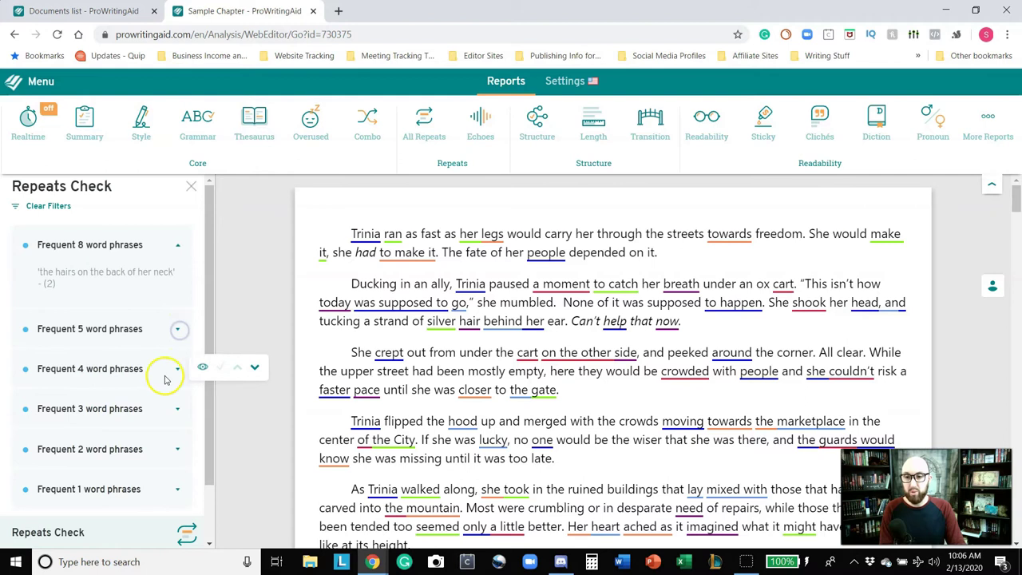
left_click(177, 368)
scroll(170, 372, "down", 4)
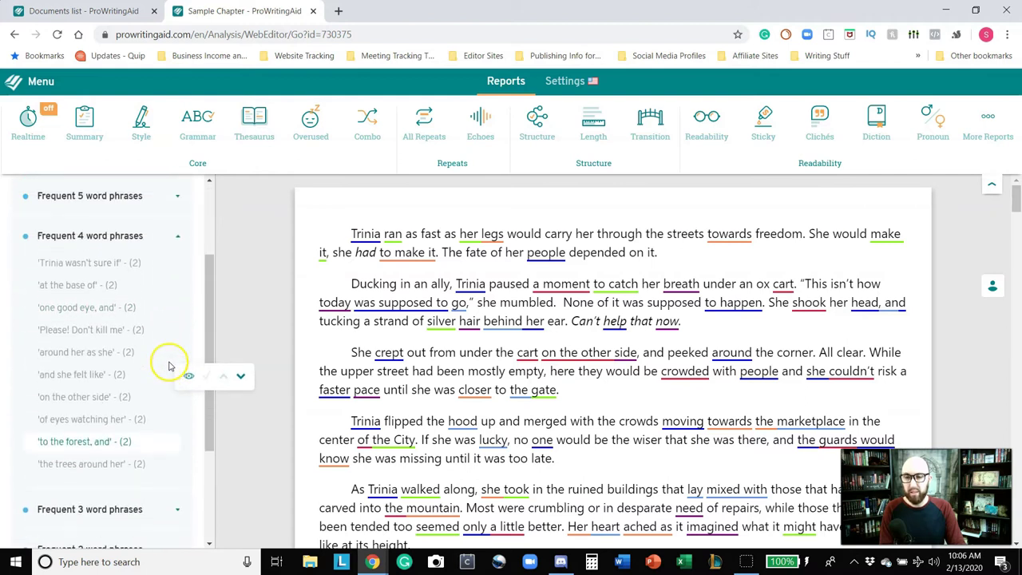
left_click(177, 235)
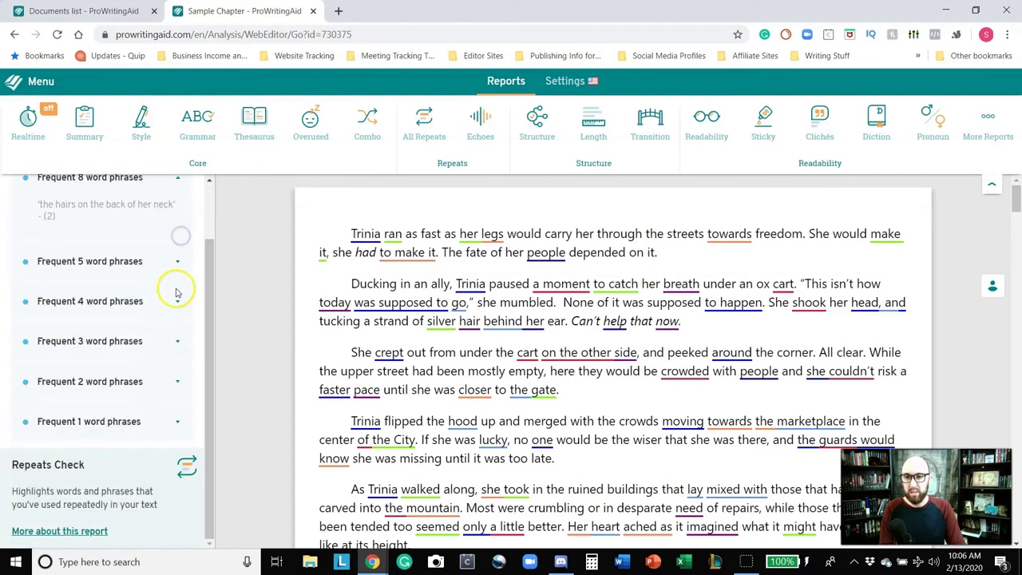
Expand the frequent 3 word phrases group, review its entries through the end of the list, and collapse it
left_click(176, 341)
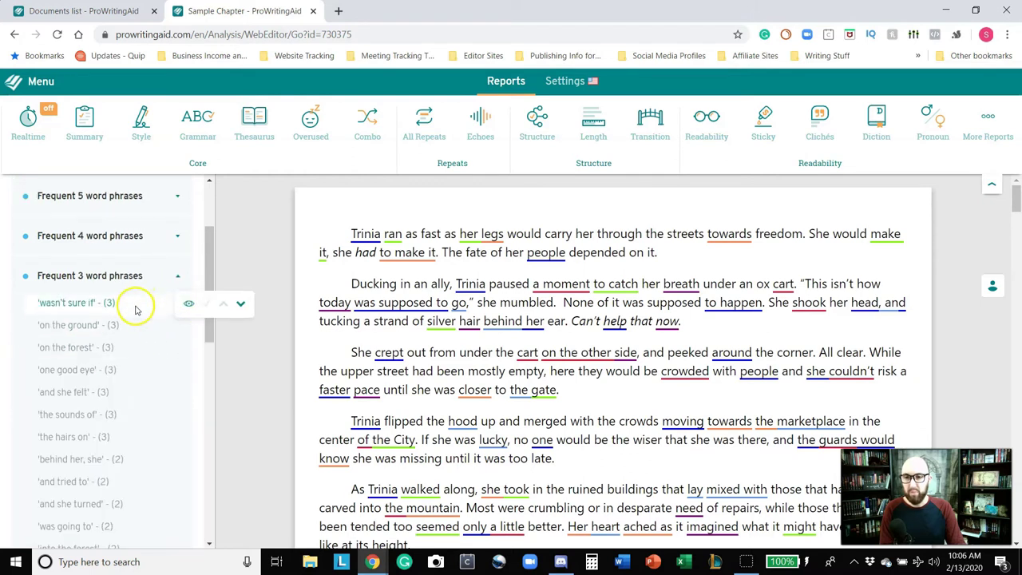
scroll(128, 374, "down", 2)
scroll(128, 375, "down", 5)
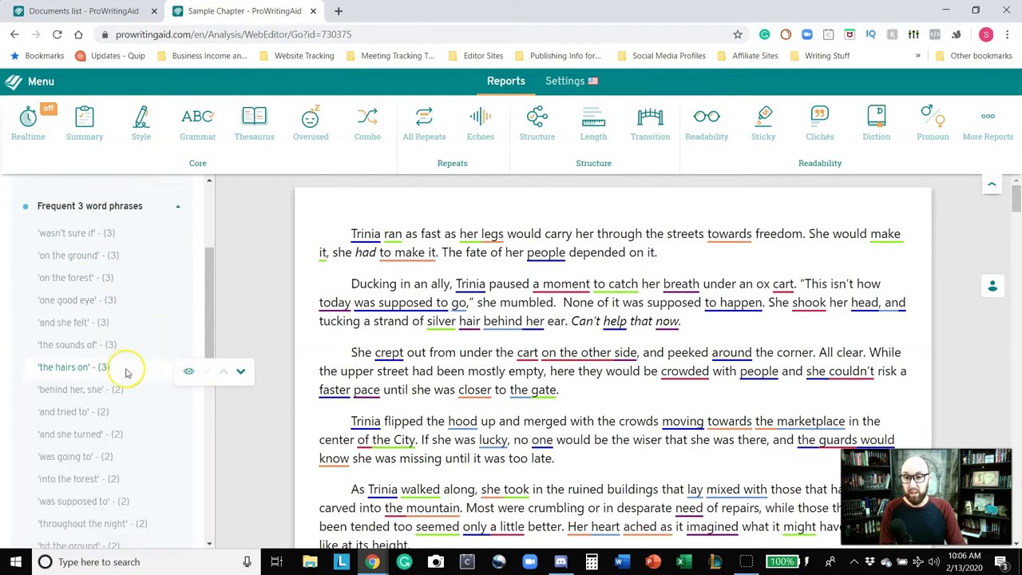
scroll(125, 373, "up", 6)
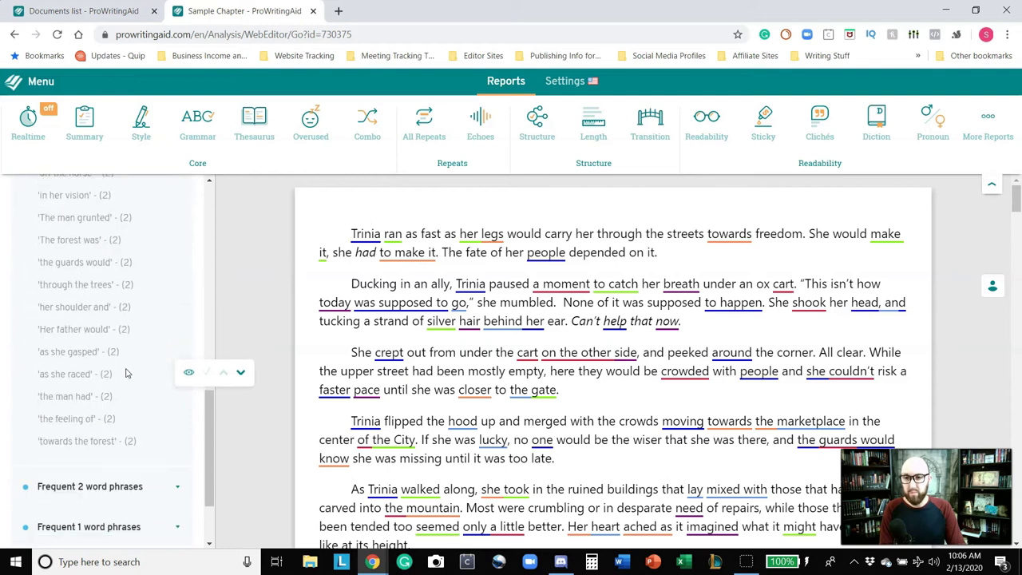
left_click(171, 275)
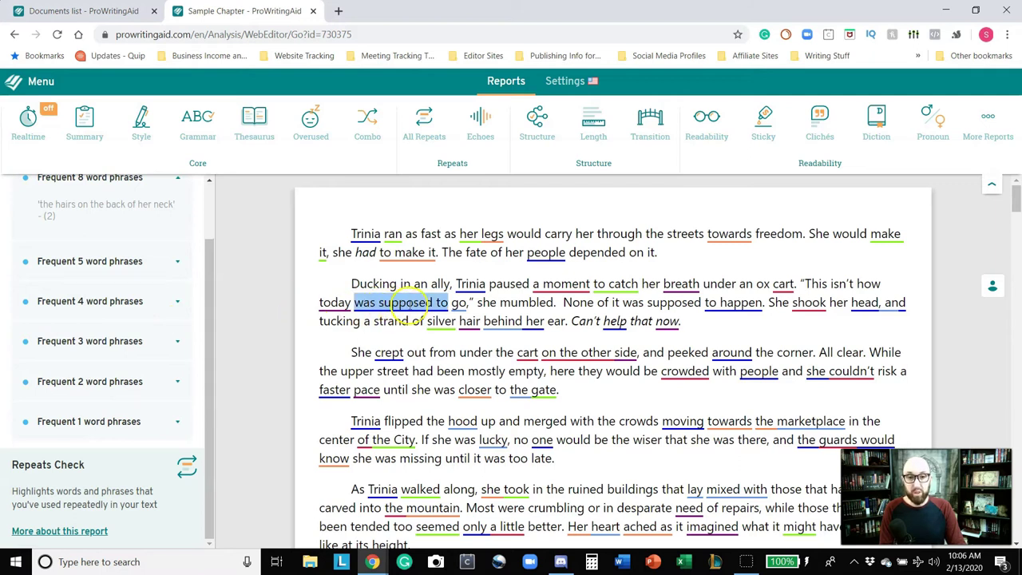
Highlight both occurrences of "was supposed to" in the second paragraph to compare the repeated phrase
left_click_drag(625, 302, 706, 303)
left_click(692, 316)
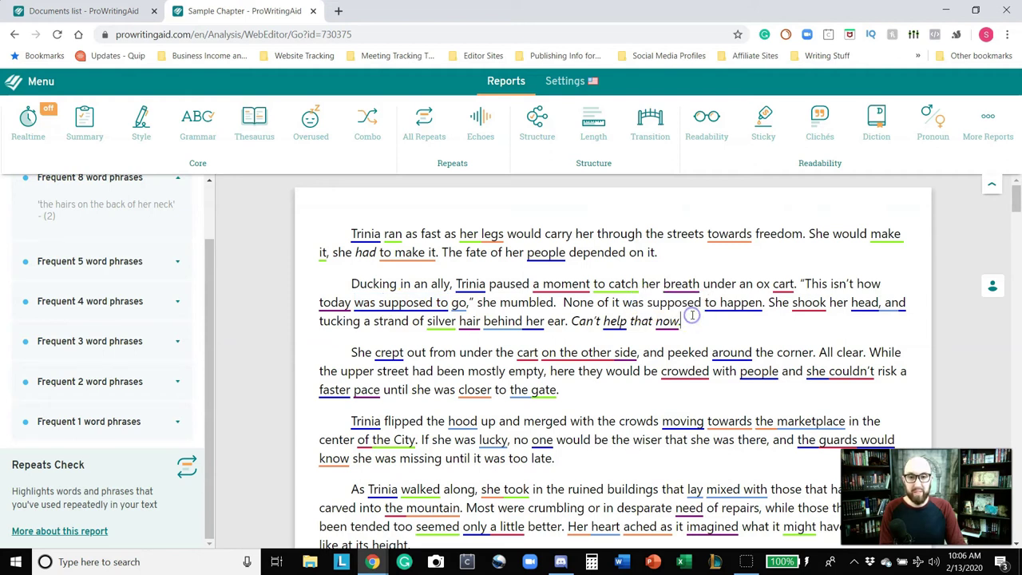
left_click_drag(448, 303, 354, 304)
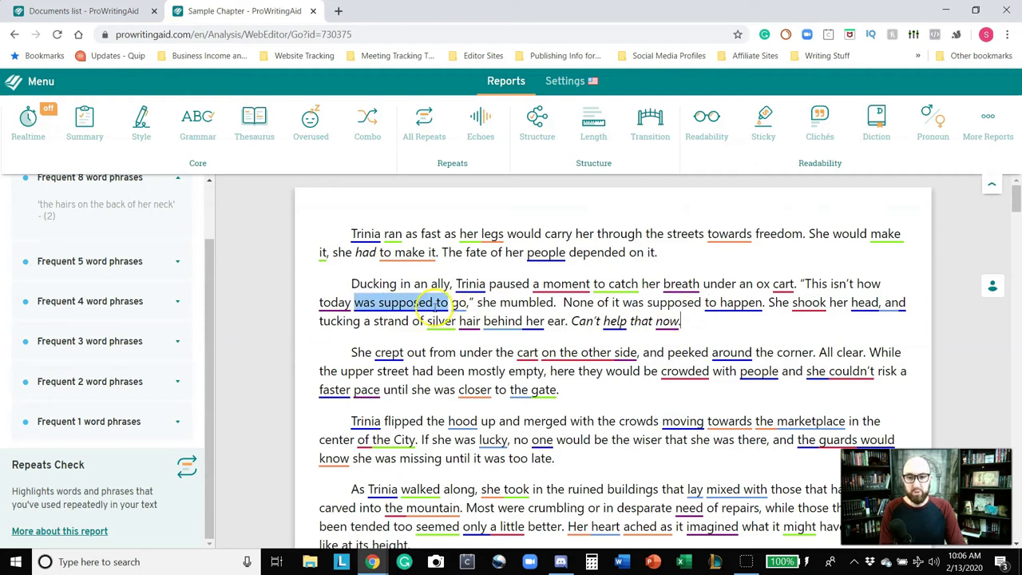
left_click(420, 316)
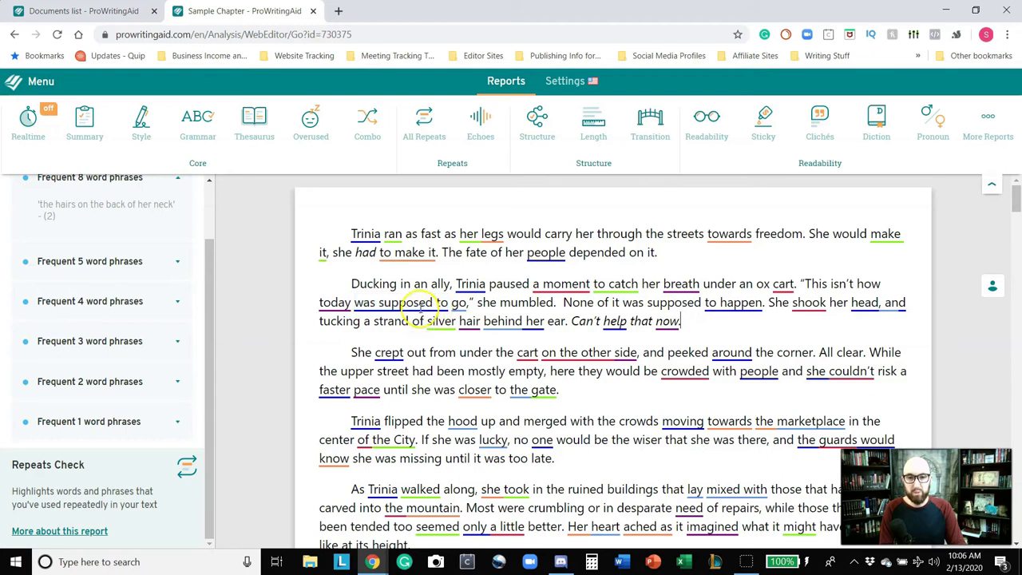
Review the frequent 2 word phrases group, highlight "today" in the second paragraph, and collapse the group
left_click(182, 383)
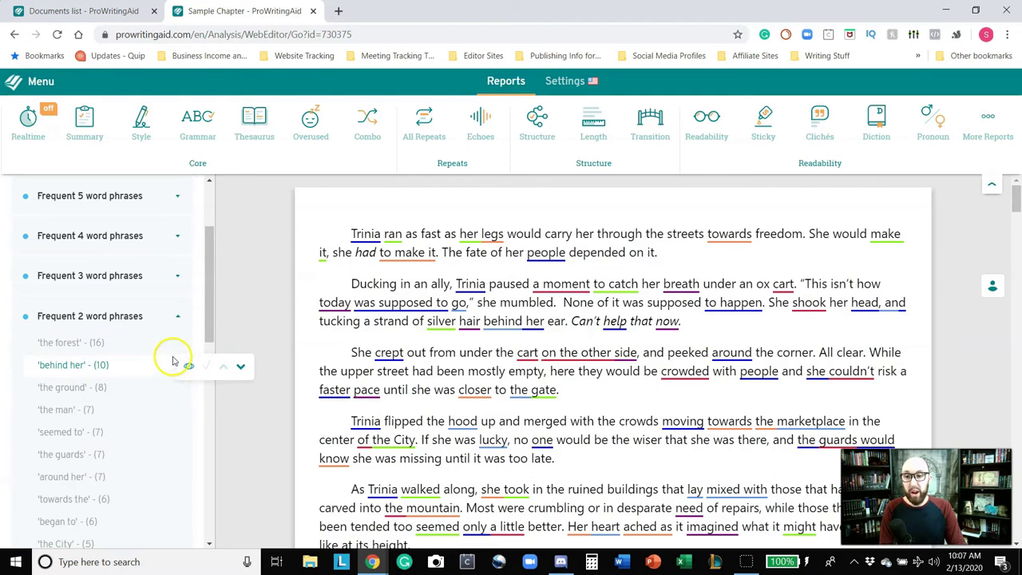
left_click(256, 357)
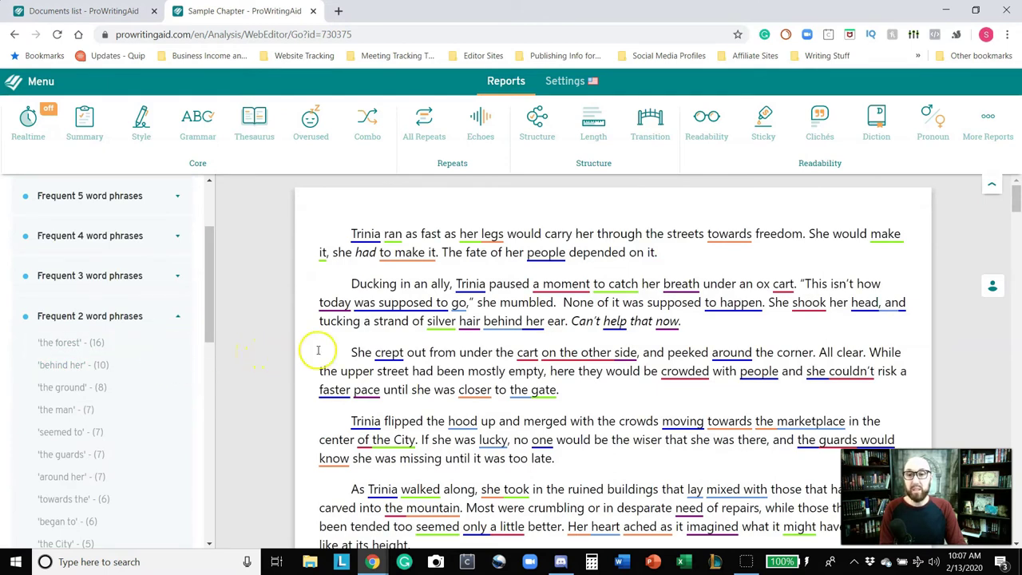
double_click(330, 300)
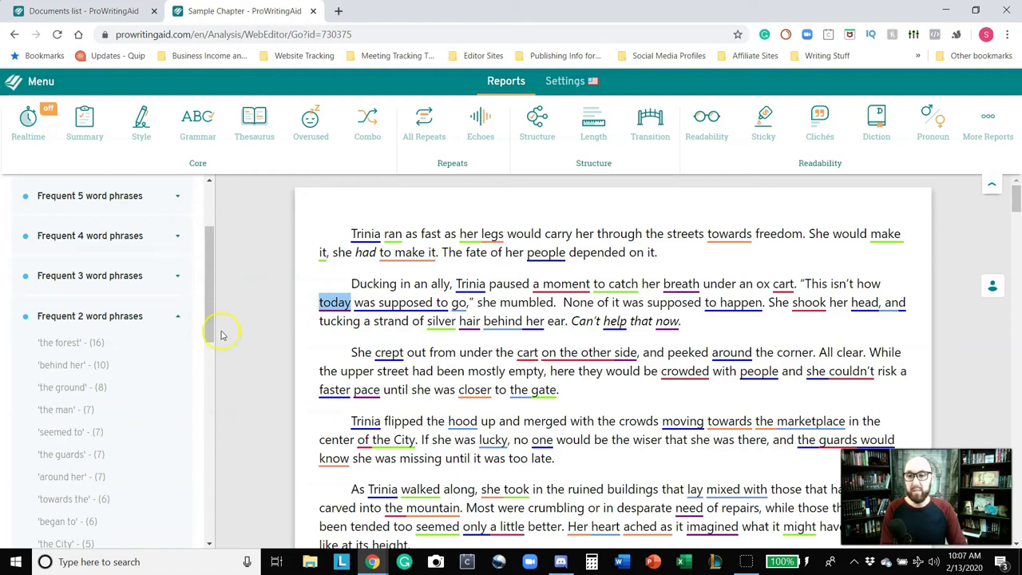
left_click(179, 319)
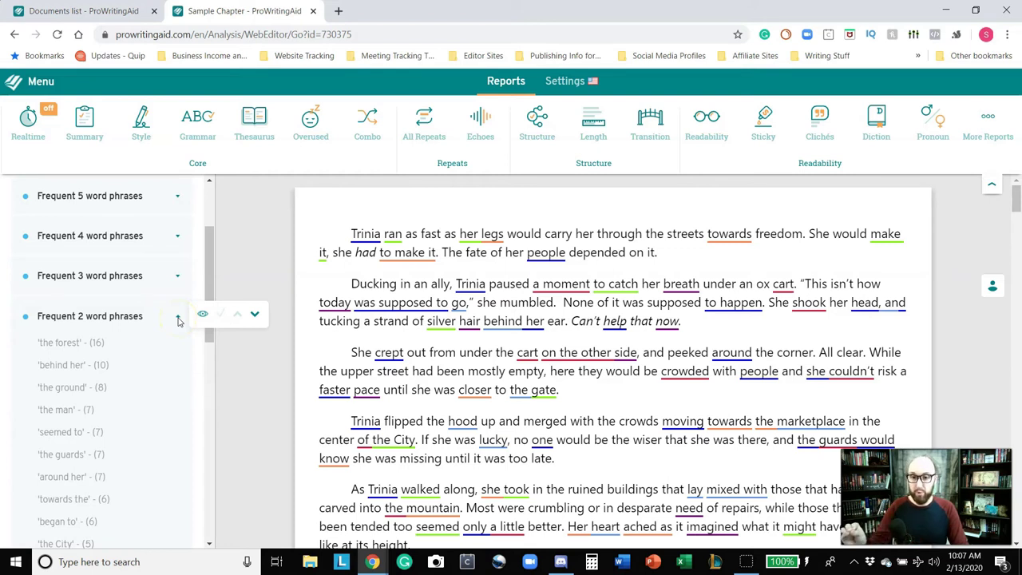
left_click(179, 318)
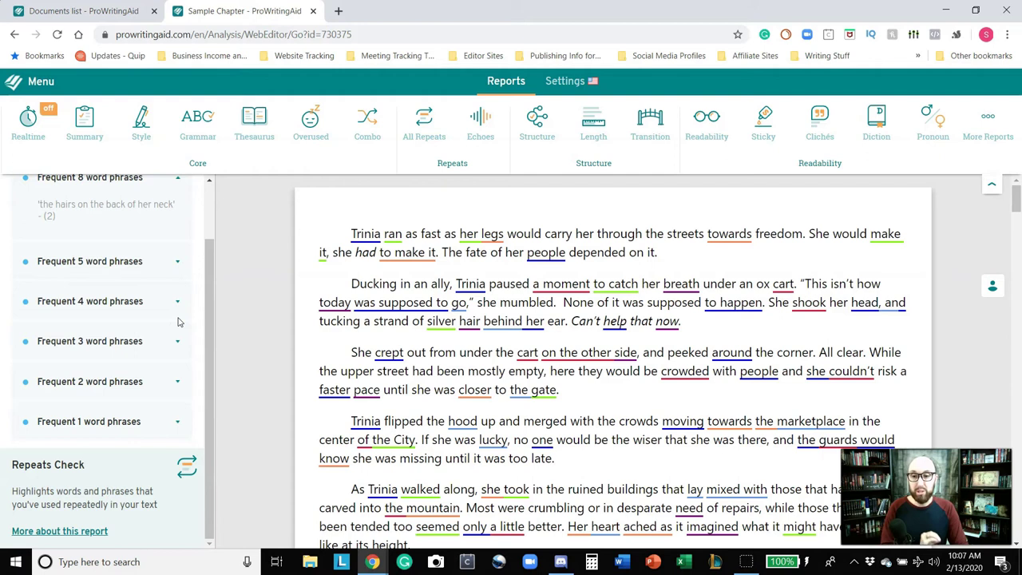
Run the Echoes report on the chapter and expand its list of close repeats
left_click(214, 304)
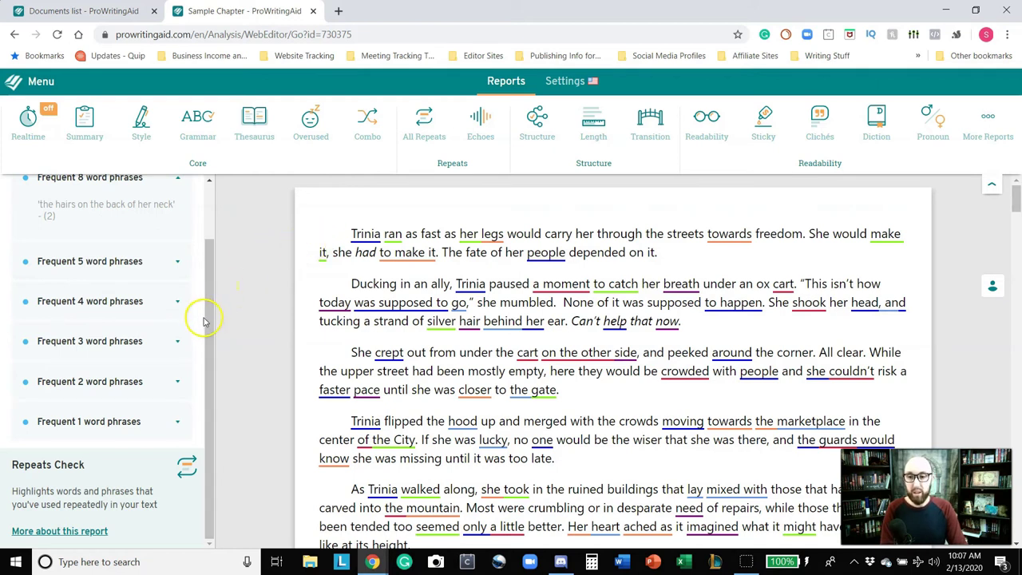
left_click_drag(214, 314, 218, 221)
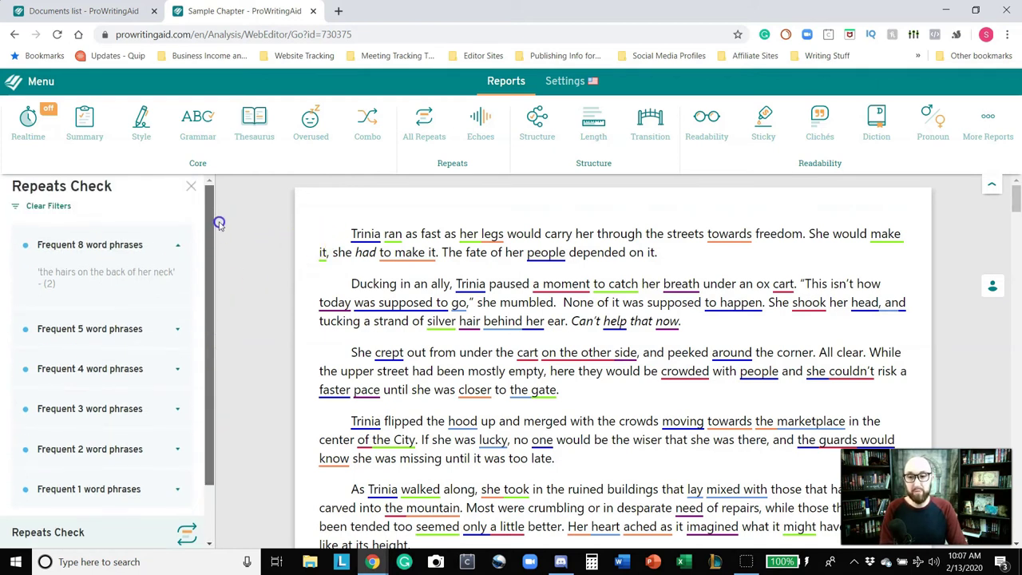
left_click(487, 133)
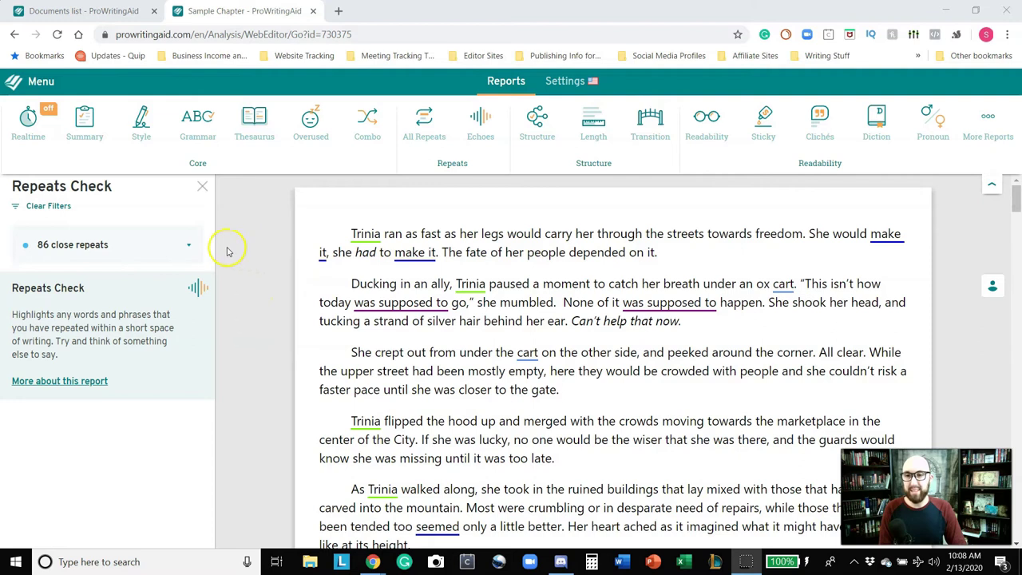
mouse_move(191, 246)
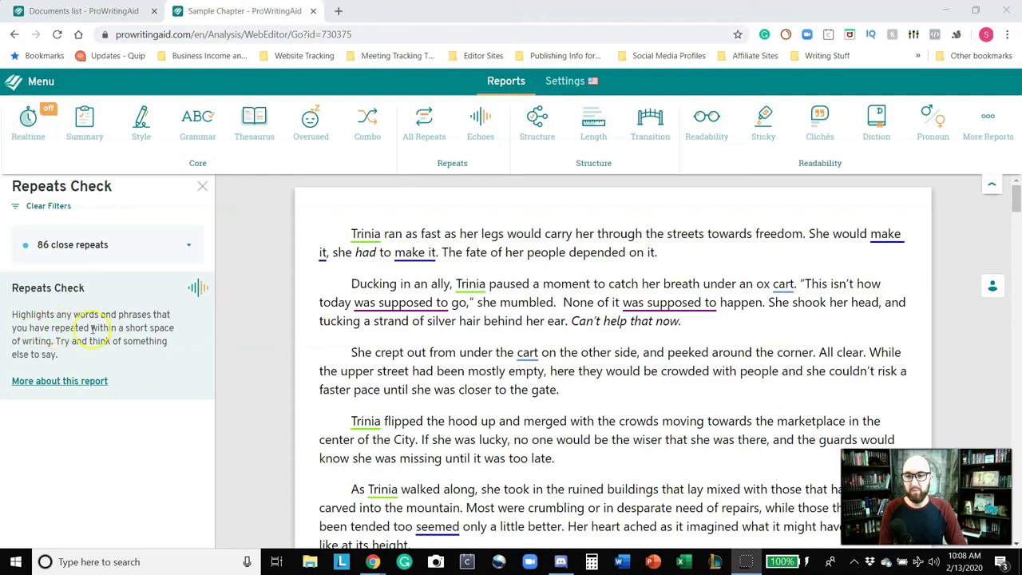
left_click(188, 246)
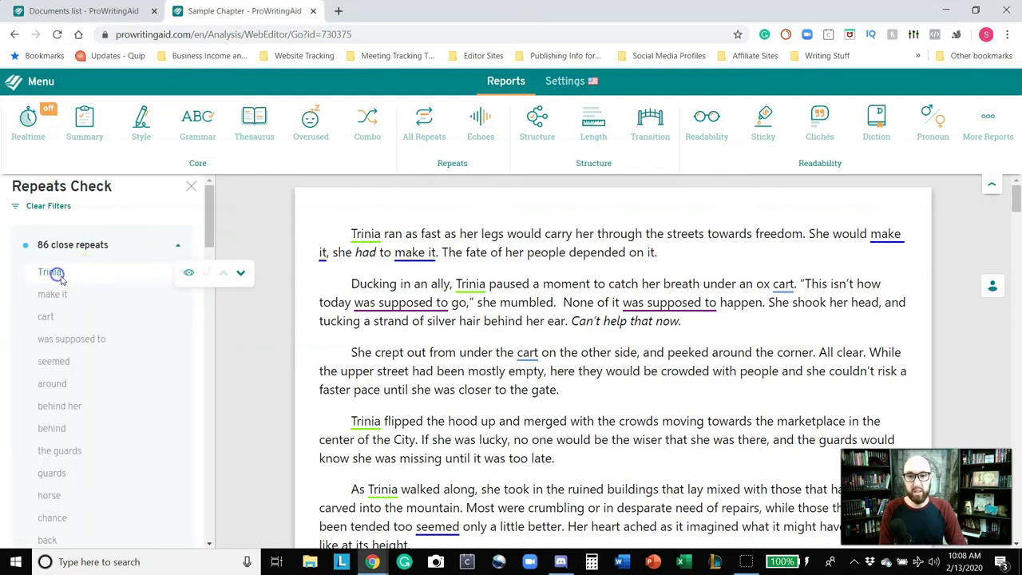
Highlight the repeated main character's name in the first, second and fifth paragraphs to compare how closely it recurs
double_click(365, 235)
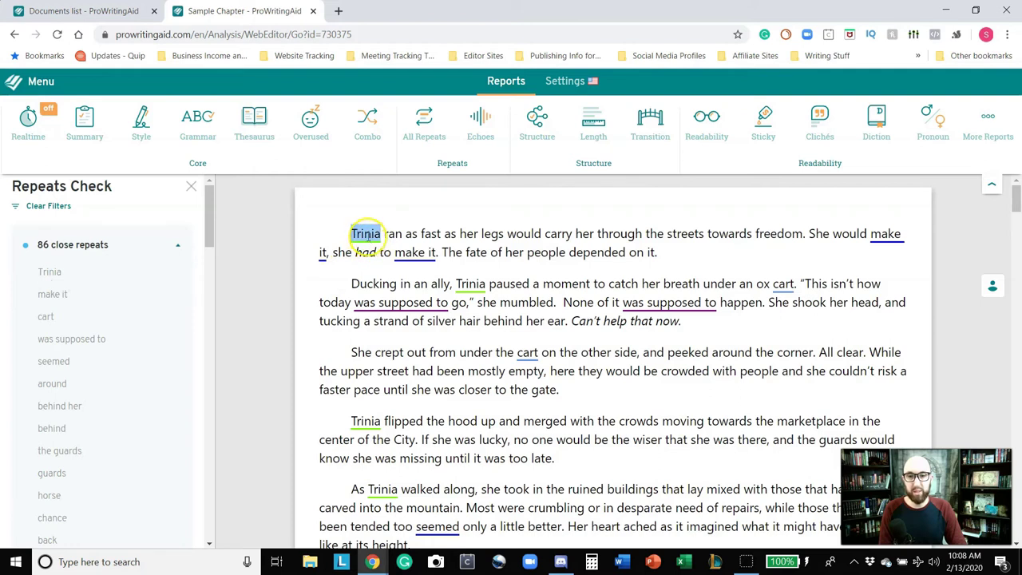
double_click(470, 285)
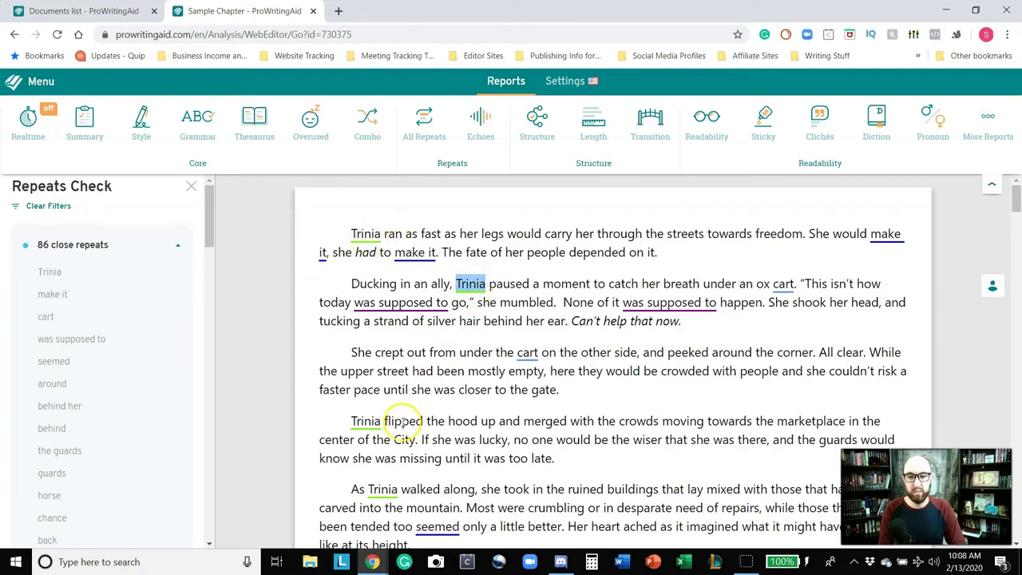
double_click(383, 488)
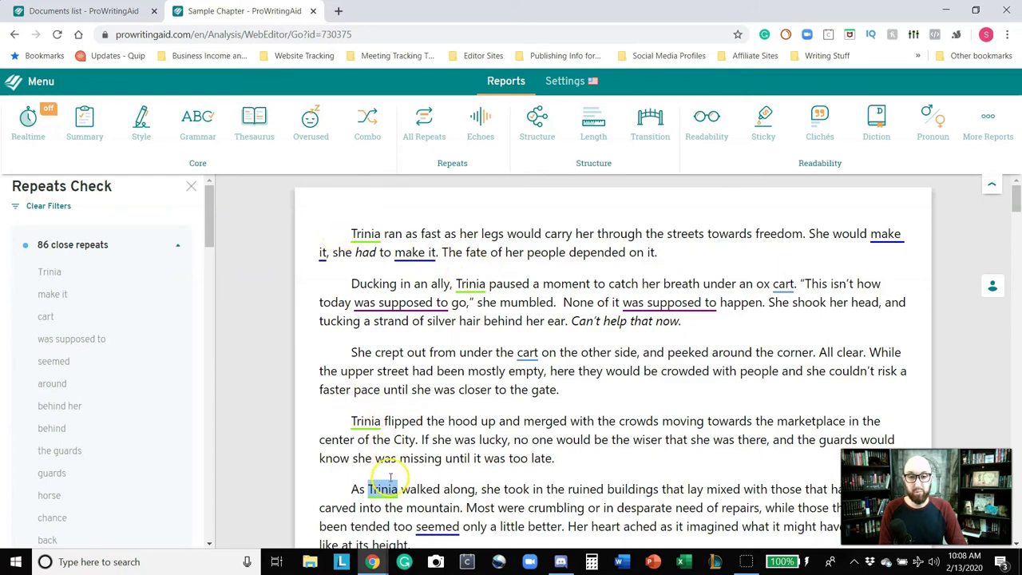
double_click(470, 284)
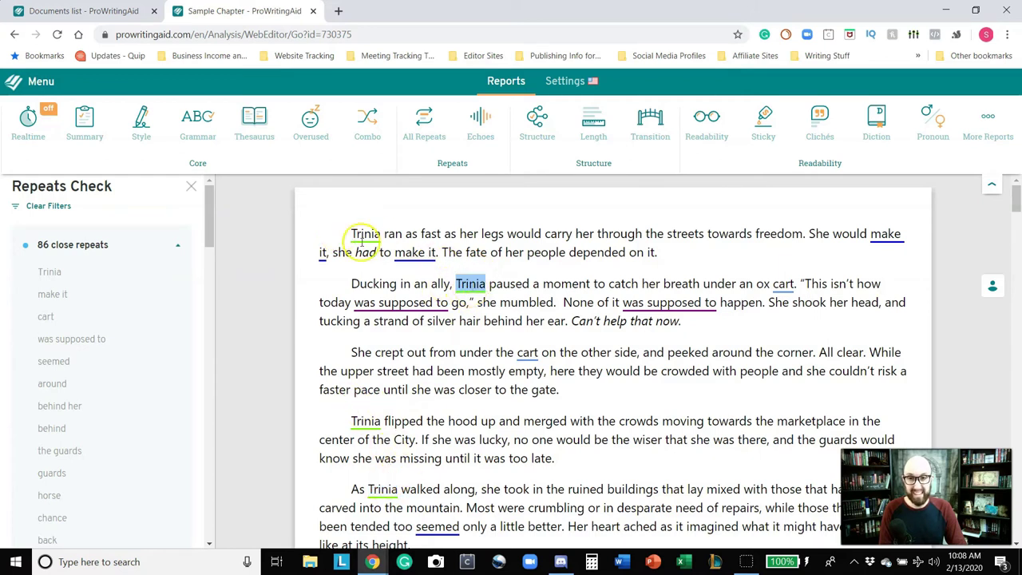
double_click(366, 234)
Inspect the replacement suggestions for both "was supposed to" repeats and highlight the character's name in the second paragraph
left_click(373, 302)
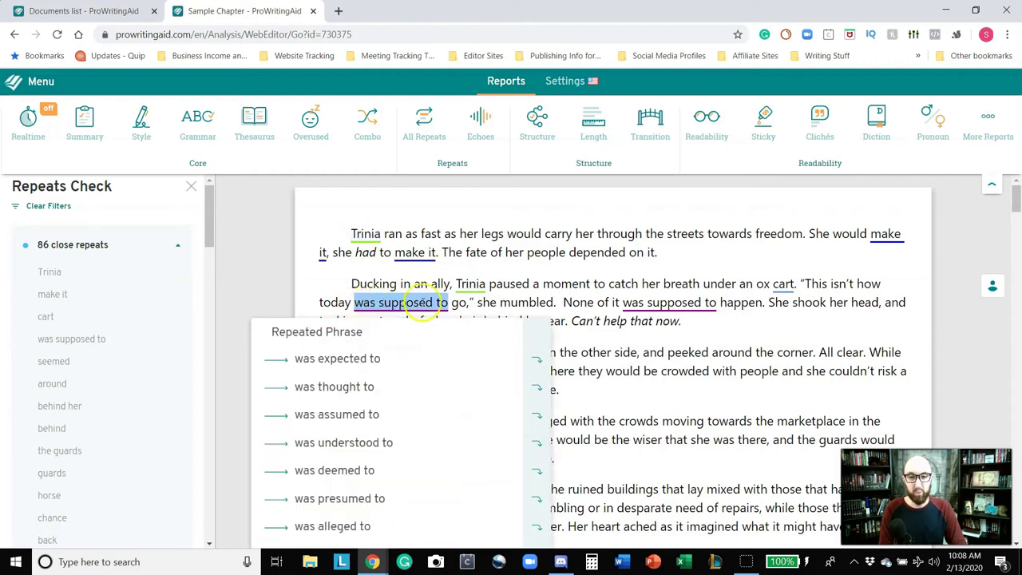
left_click(646, 302)
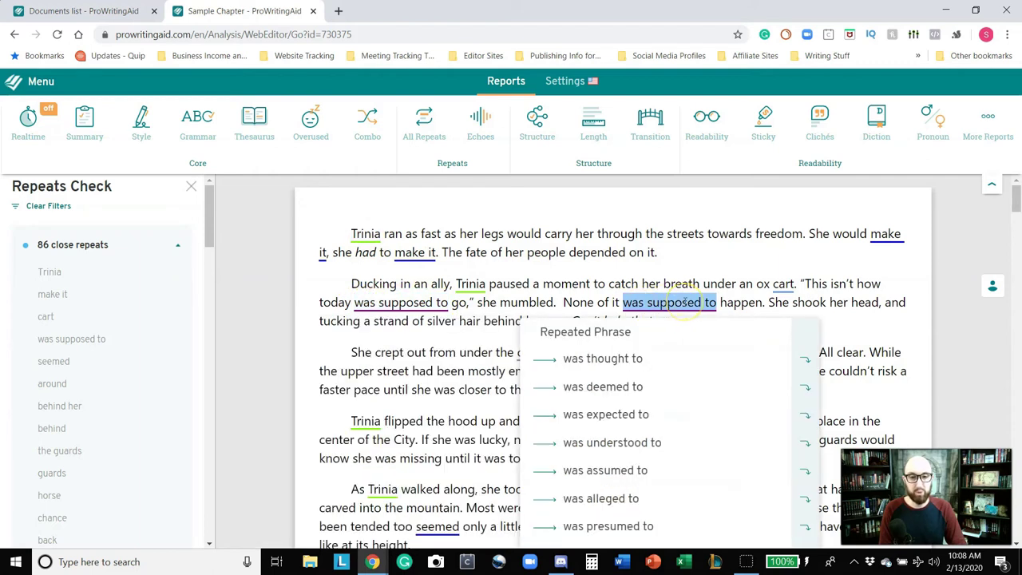
left_click(567, 276)
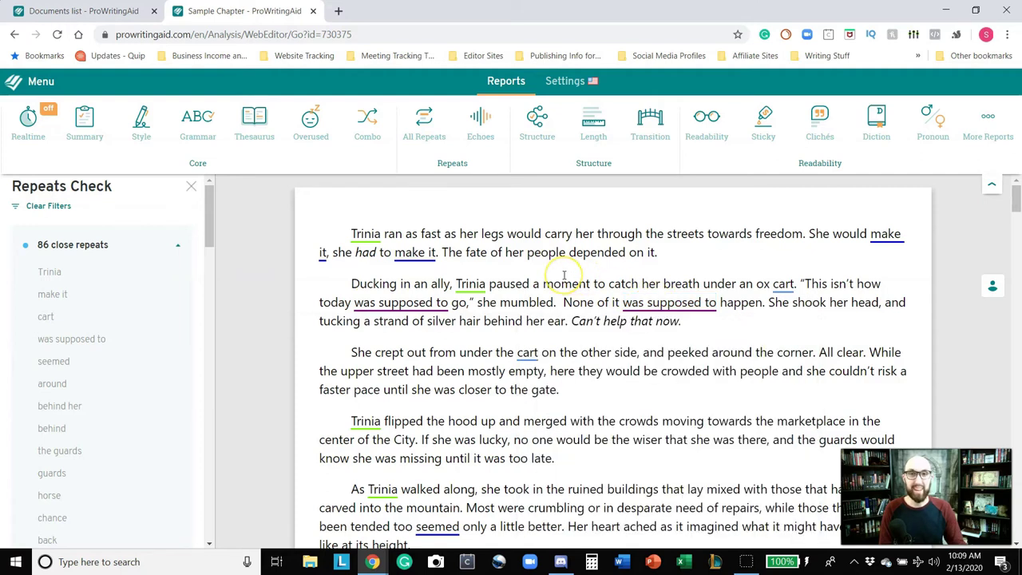
double_click(471, 284)
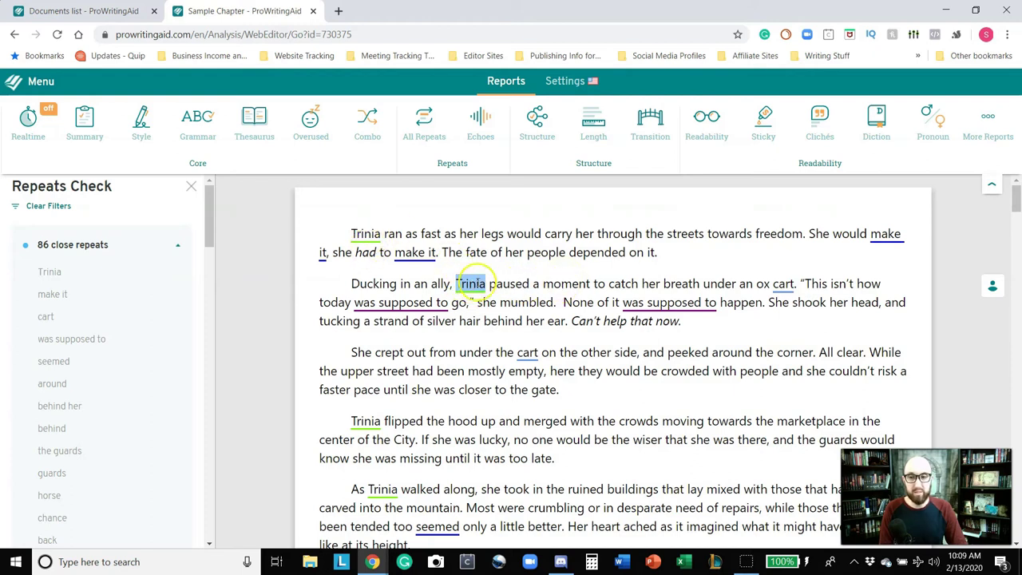
left_click(693, 302)
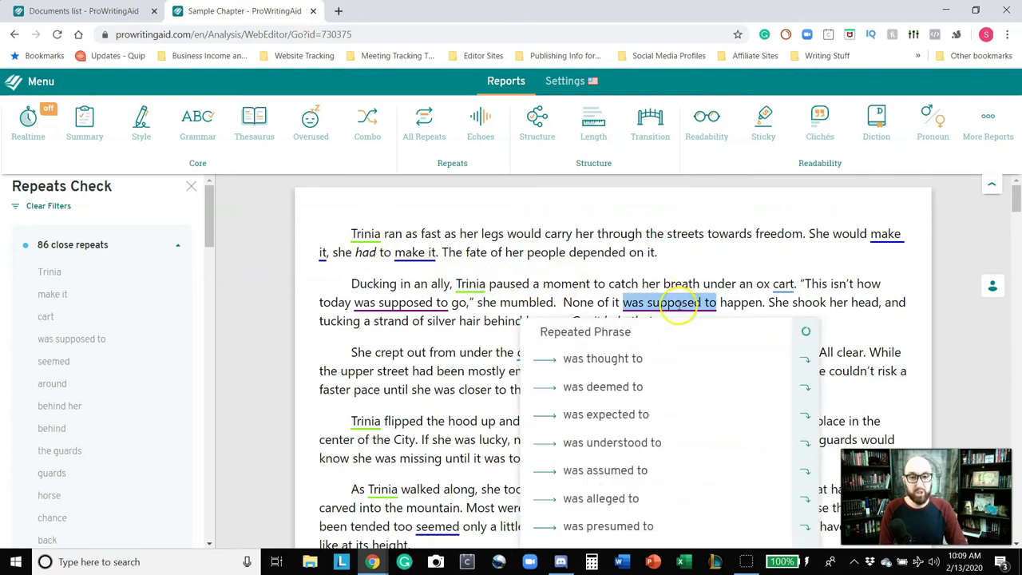
Inspect the replacement suggestions for "cart" in the second and third paragraphs
left_click(784, 285)
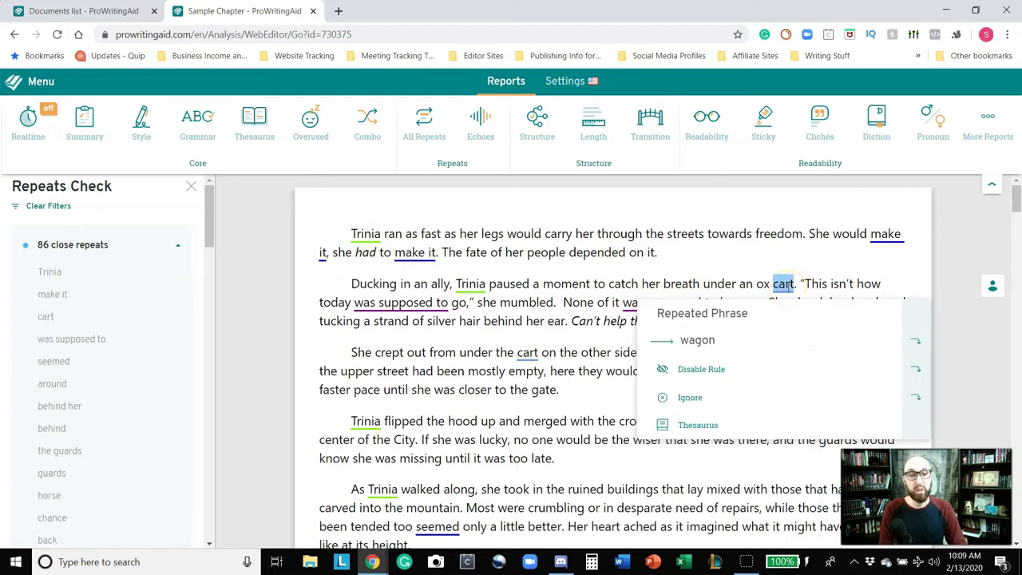
left_click(582, 284)
left_click(527, 353)
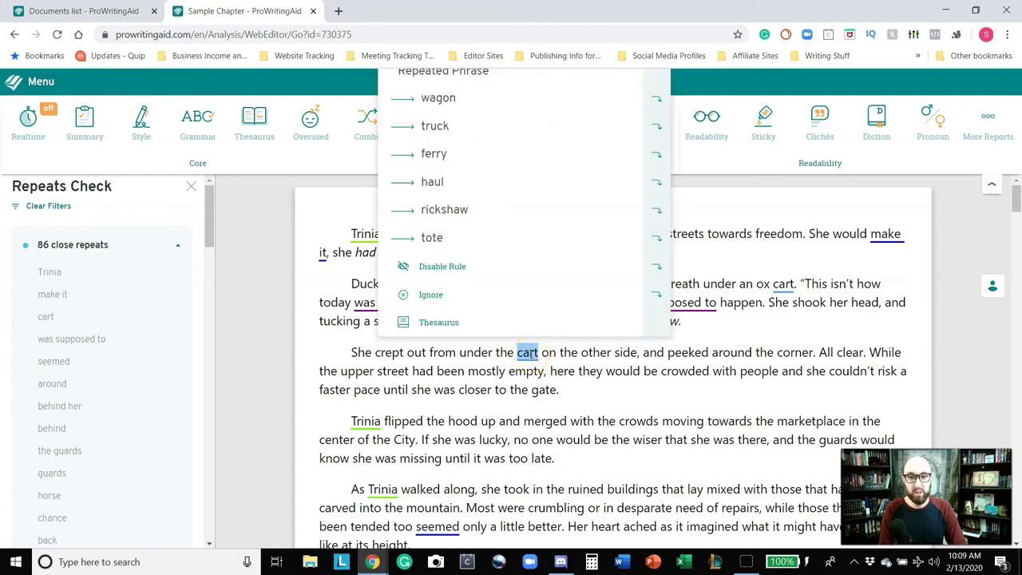
left_click(570, 353)
Examine the close repeats further into the chapter, highlighting "around" after "milled" and "behind" in the sentence about the personal guards
scroll(575, 352, "down", 2)
scroll(578, 354, "down", 3)
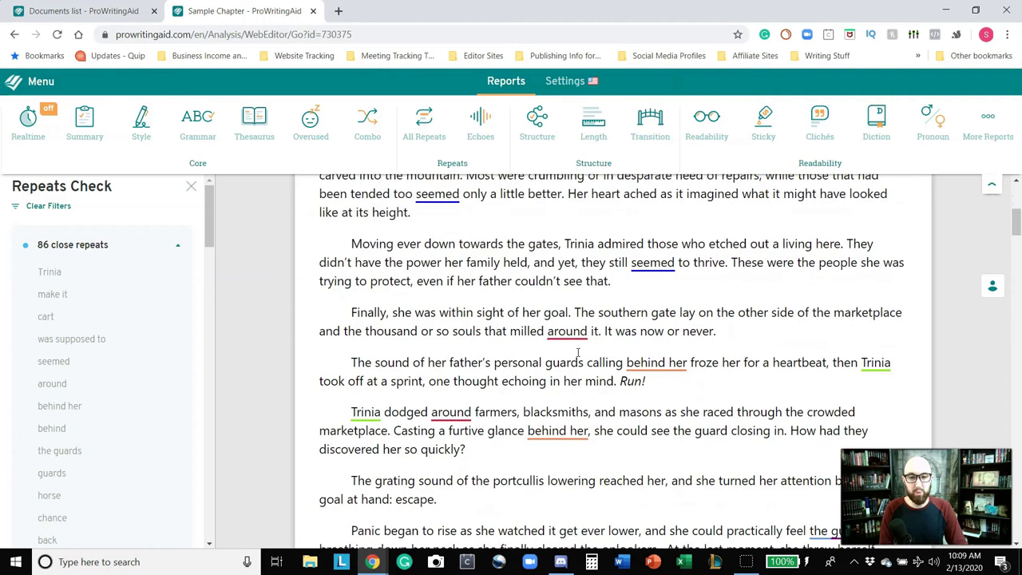
left_click(569, 330)
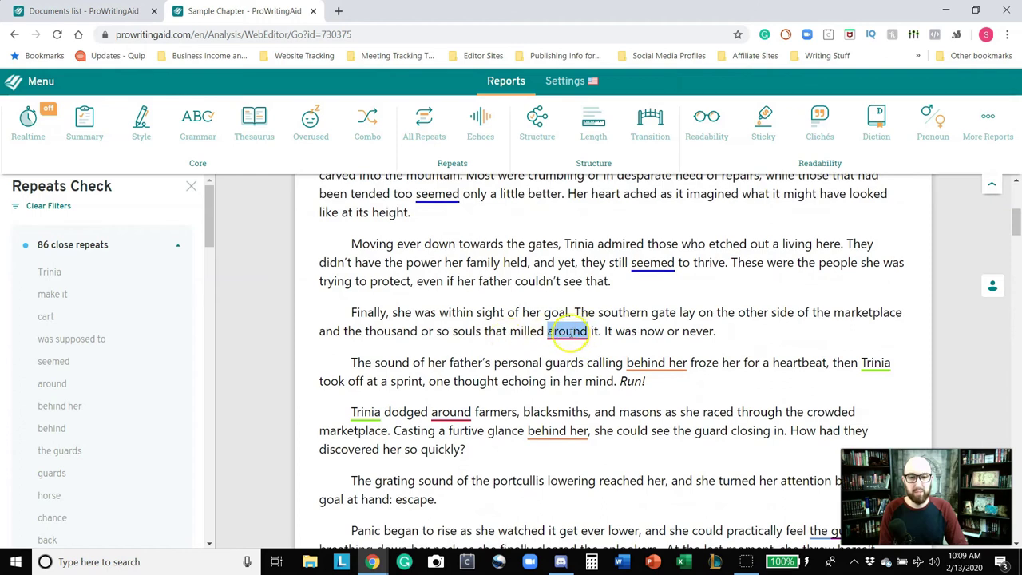
left_click(587, 361)
double_click(643, 363)
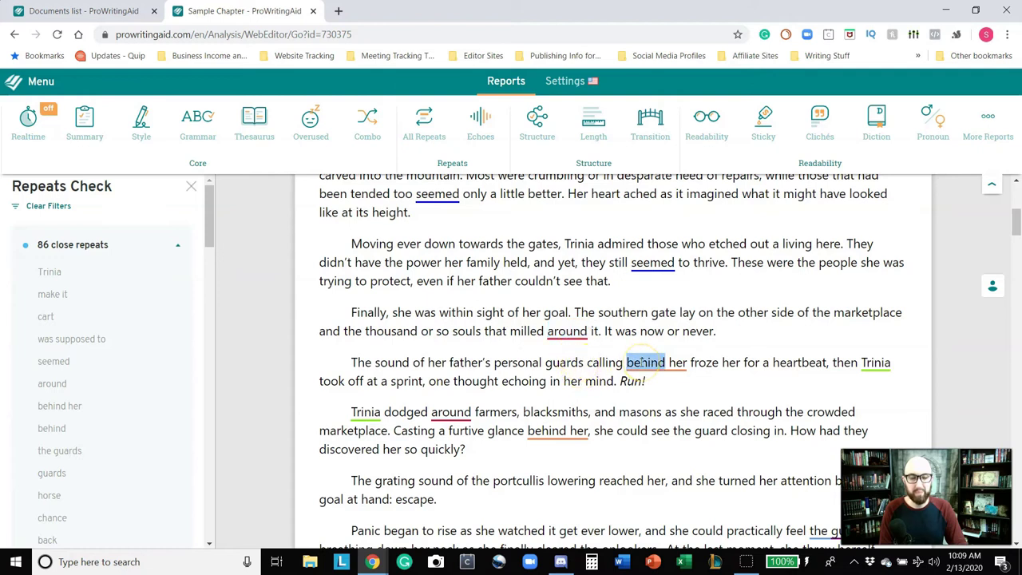
left_click(453, 316)
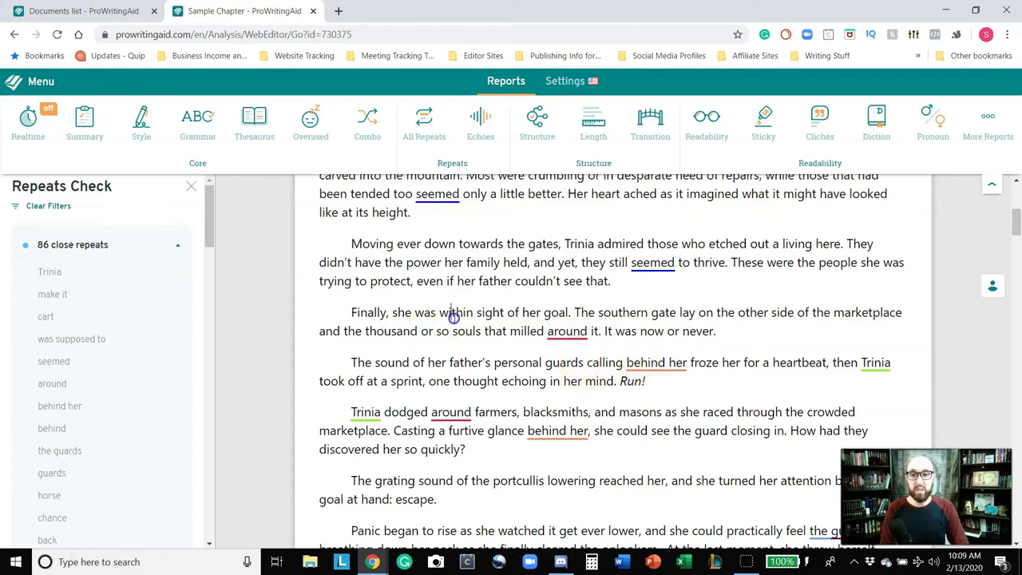
Examine the next close repeats, highlighting "around" after "dodged" and "guards" in the sentence where they cursed and swore
scroll(451, 318, "up", 2)
scroll(461, 325, "down", 2)
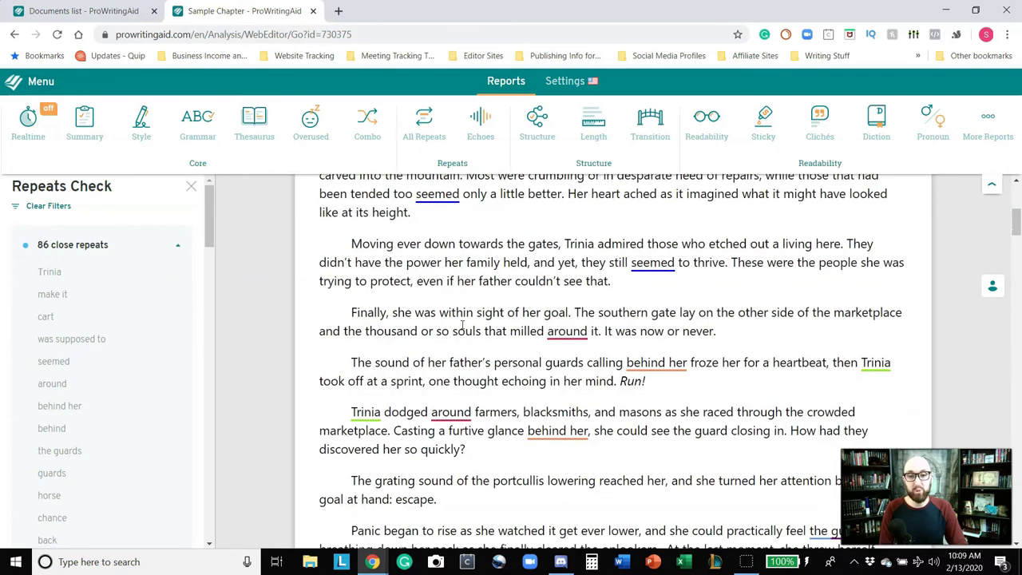
scroll(462, 324, "down", 1)
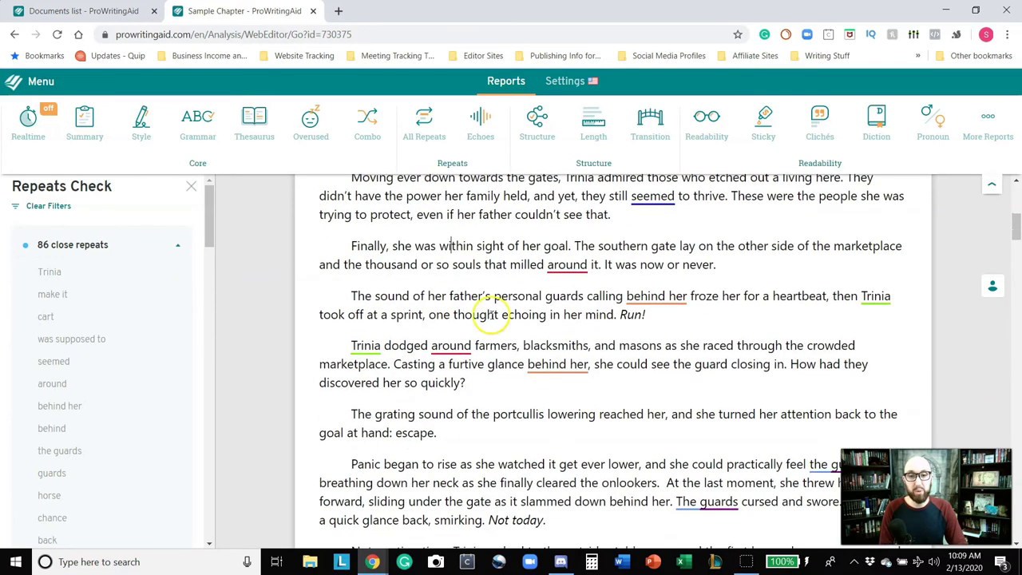
double_click(559, 363)
double_click(452, 345)
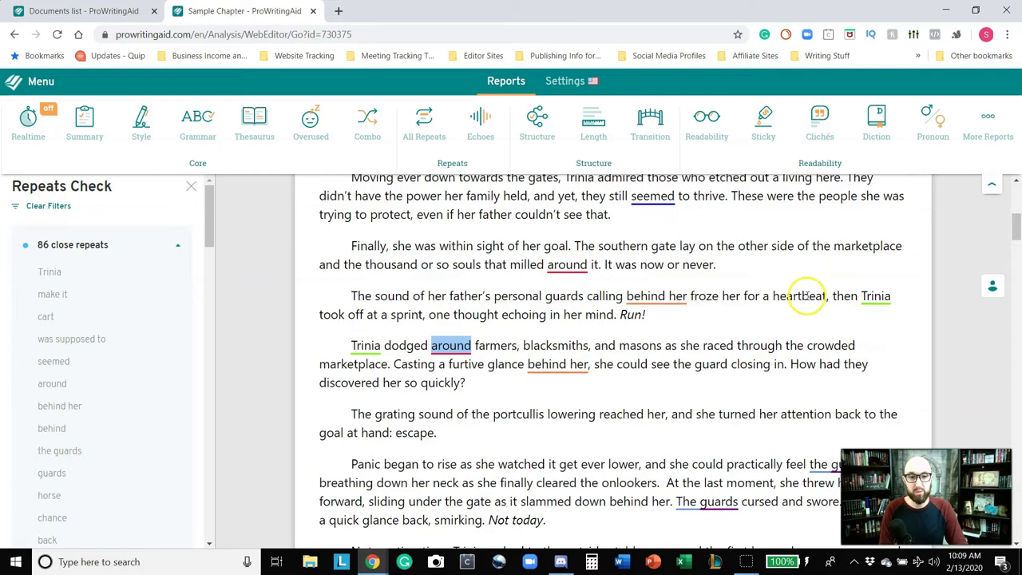
scroll(722, 343, "down", 3)
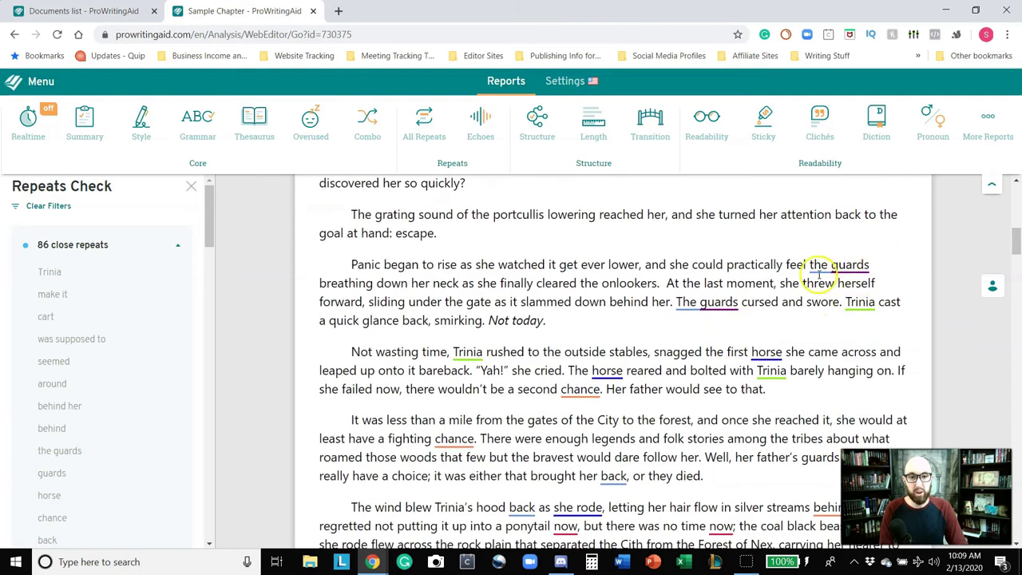
double_click(717, 302)
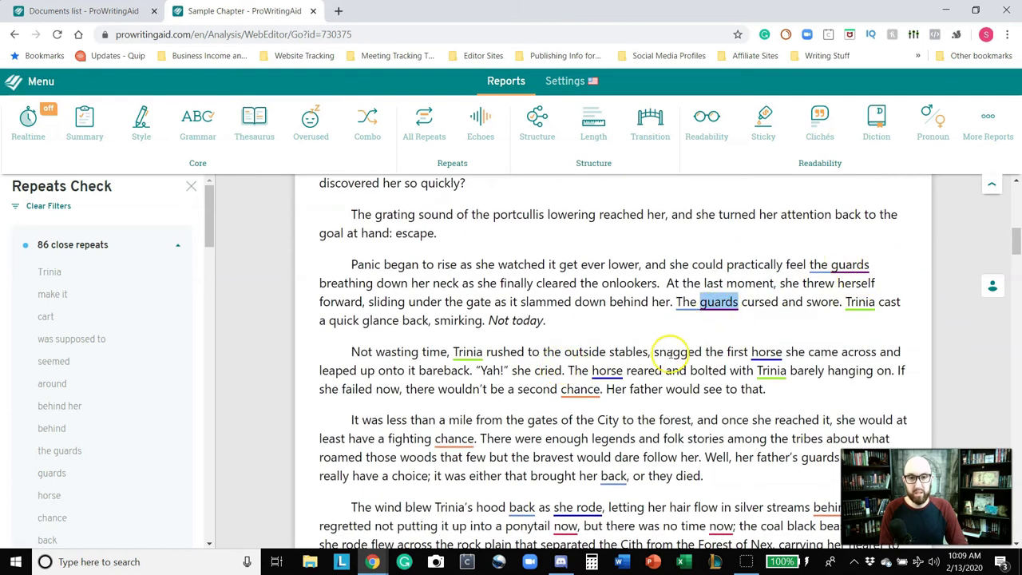
Collapse the list of close repeats and inspect the replacement suggestions for the second "make it" in the first paragraph
scroll(664, 357, "up", 8)
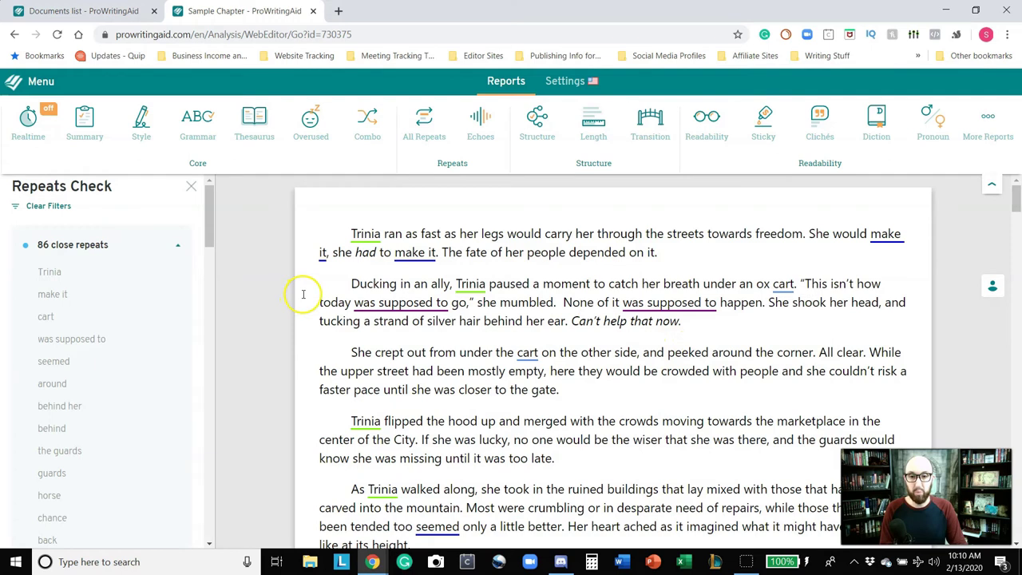
left_click(183, 247)
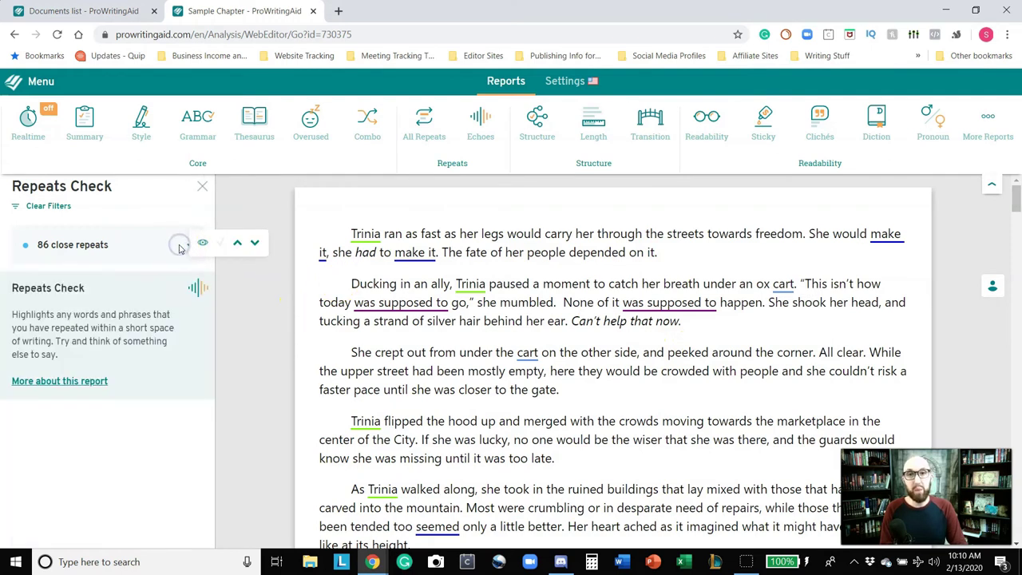
left_click(403, 251)
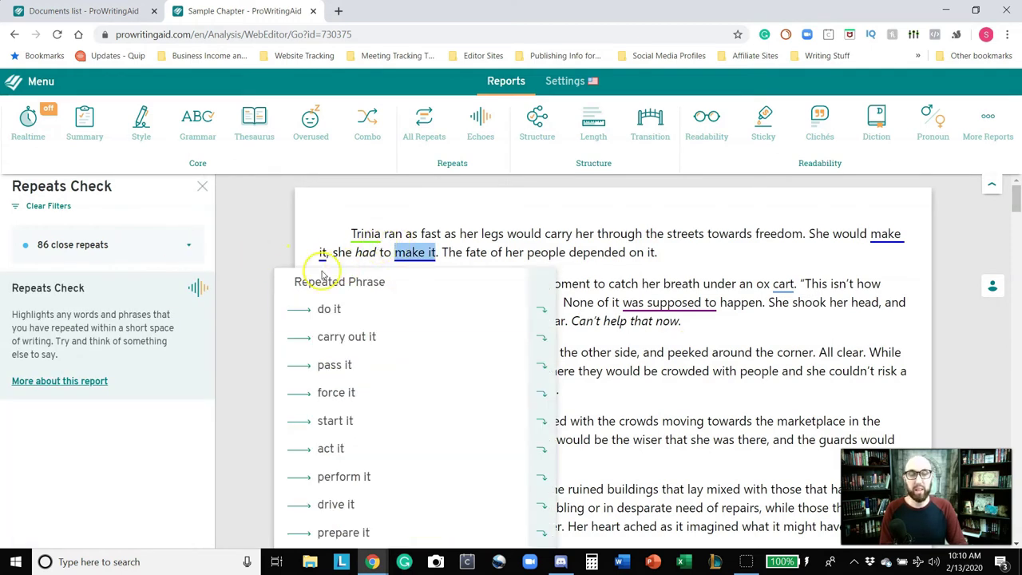
left_click(274, 225)
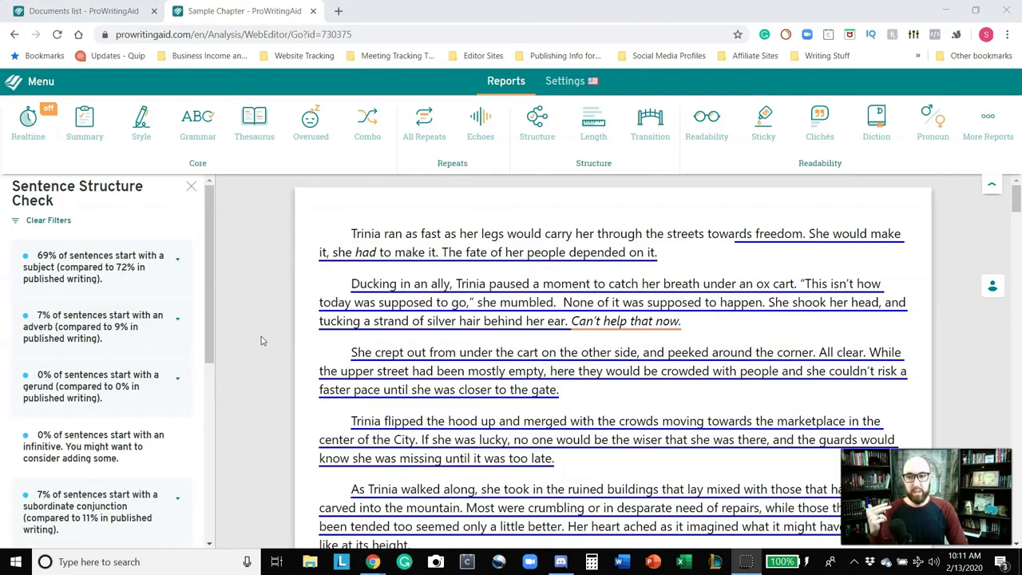
Review the sentence-start categories in the Sentence Structure Check, highlighting the published-writing comparison for subject starts and expanding, then collapsing, that entry
left_click(235, 306)
mouse_move(160, 267)
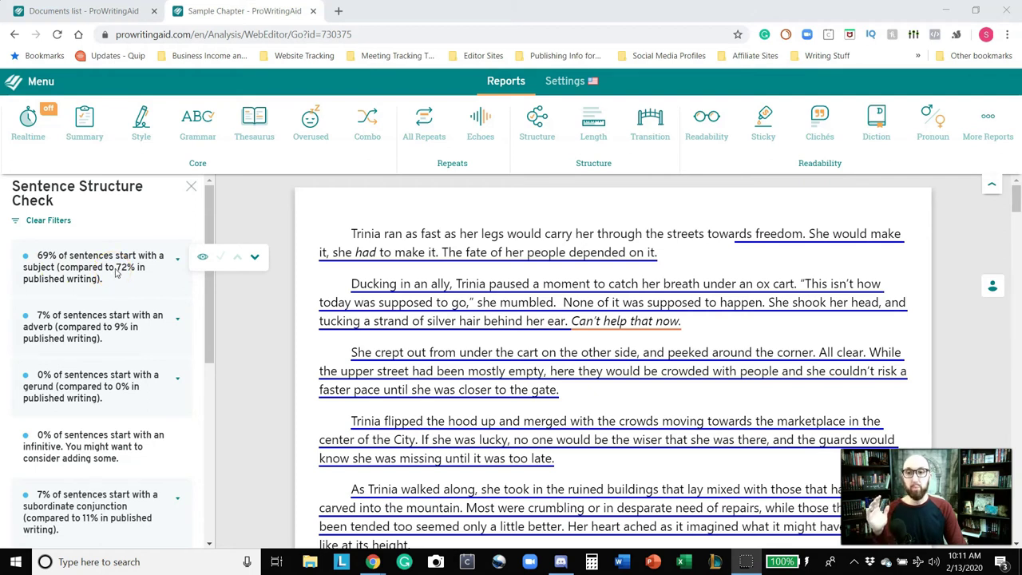
left_click_drag(118, 272, 146, 268)
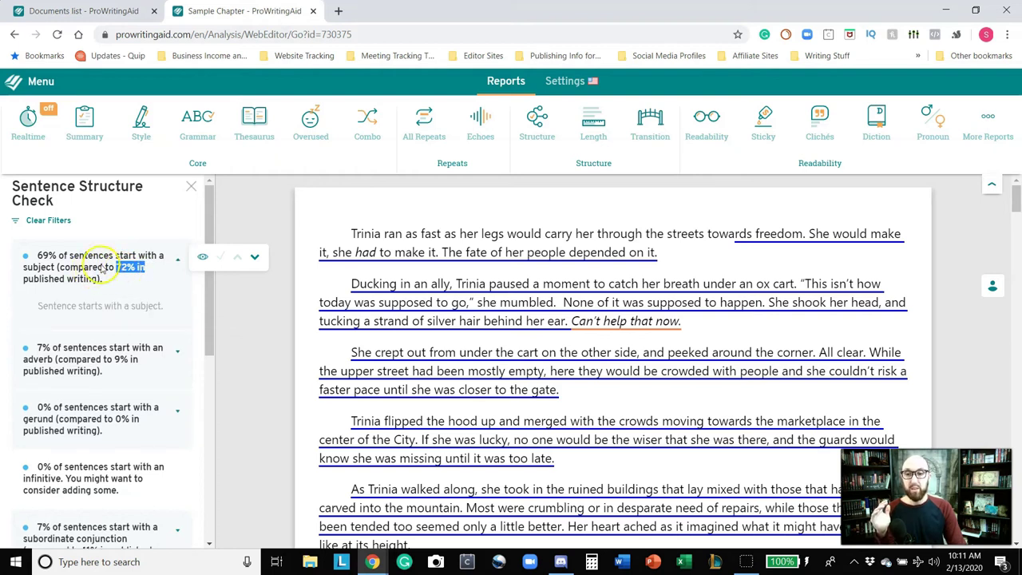
left_click(102, 270)
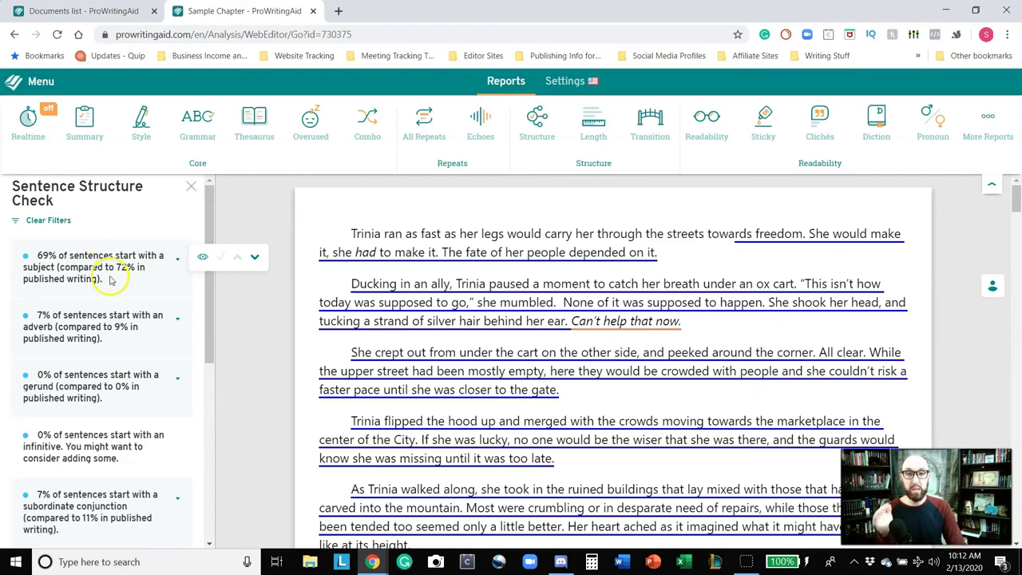
left_click_drag(206, 287, 212, 206)
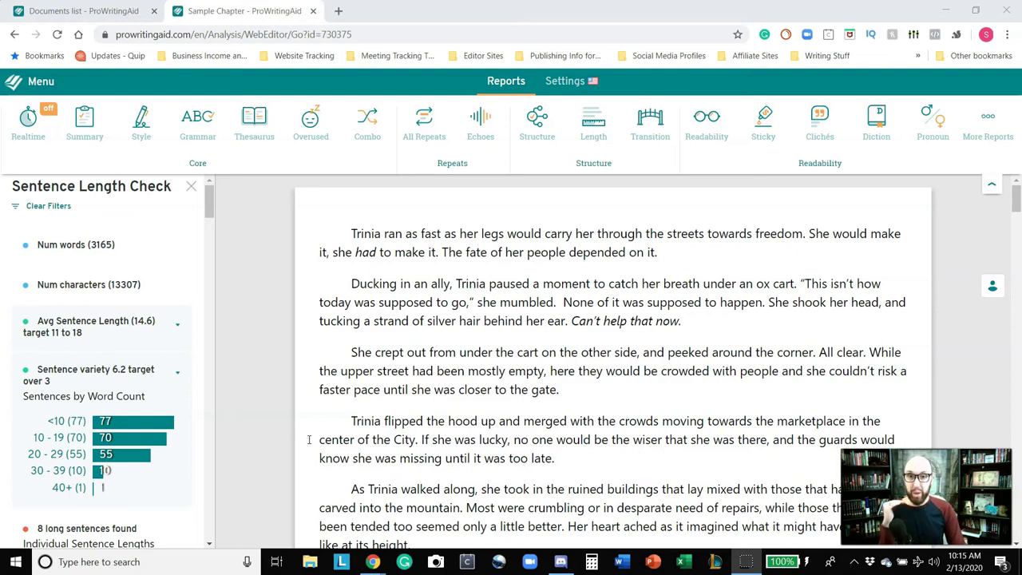
Review the average sentence length and the sentence variety chart by word count in the Sentence Length Check
left_click(327, 439)
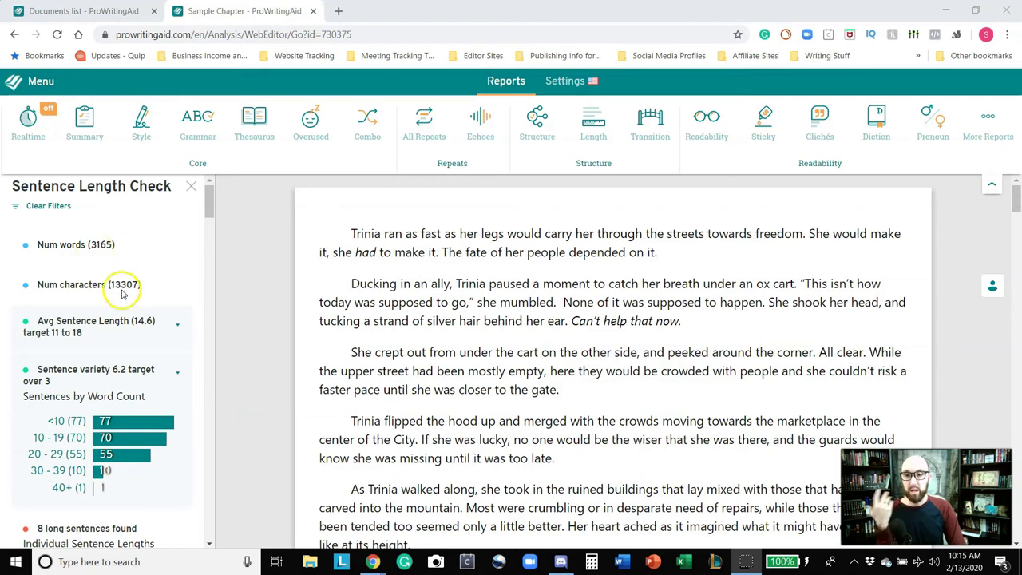
scroll(164, 270, "down", 1)
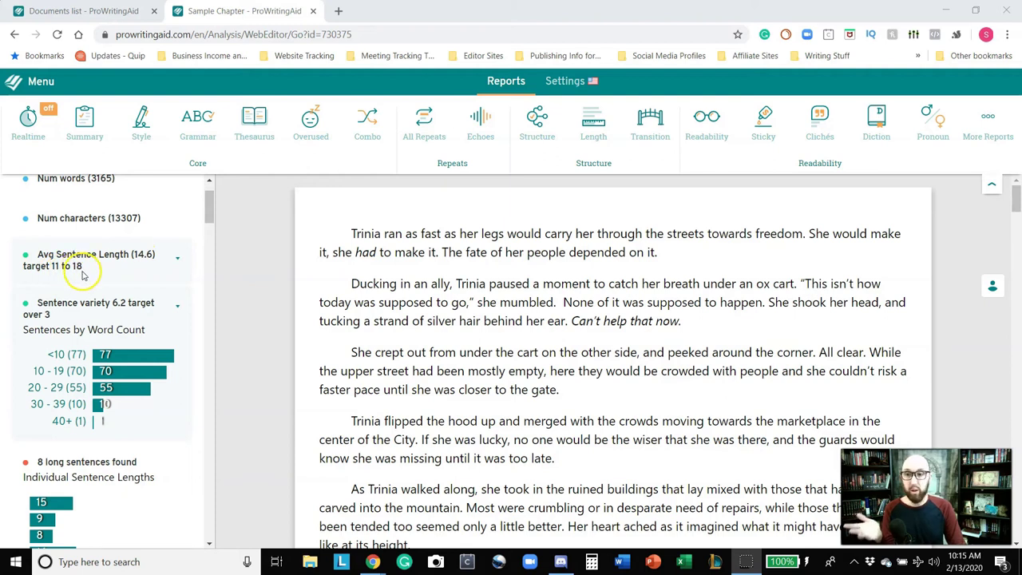
scroll(101, 265, "down", 1)
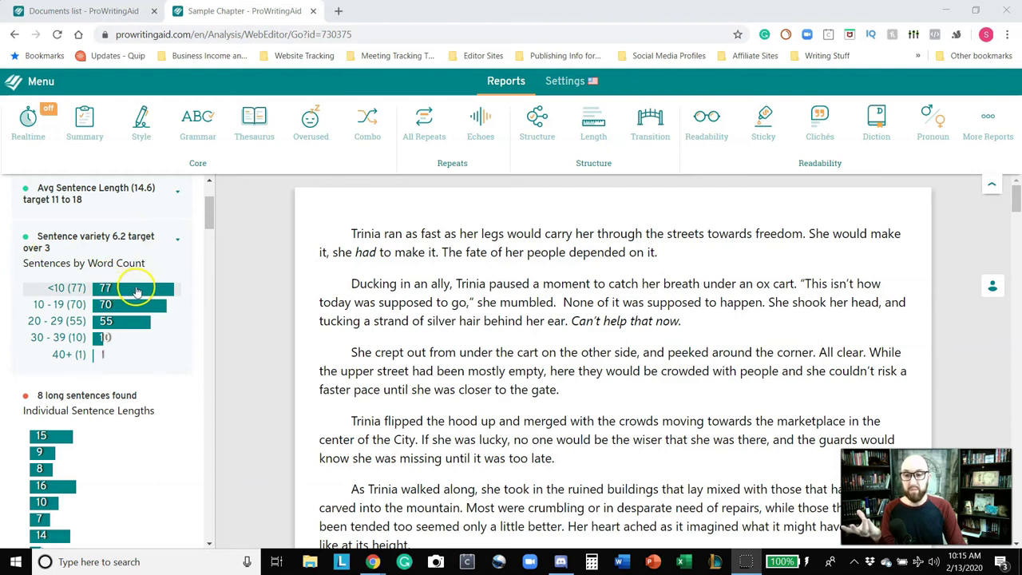
left_click(117, 342)
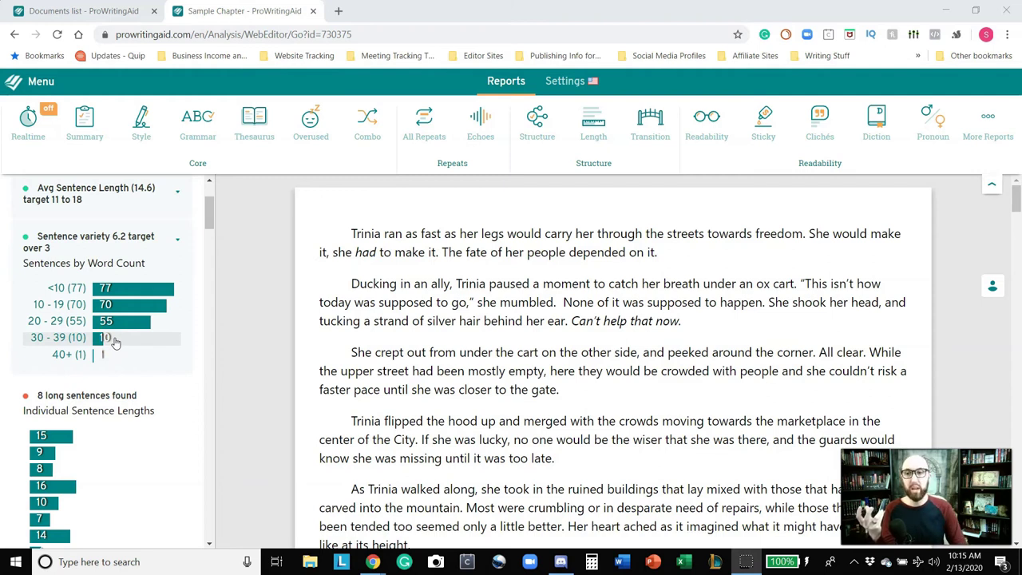
Locate the chapter's opening sentences one by one from the individual sentence length chart, from the first 15-word bar through the 27-word bar
scroll(137, 341, "down", 1)
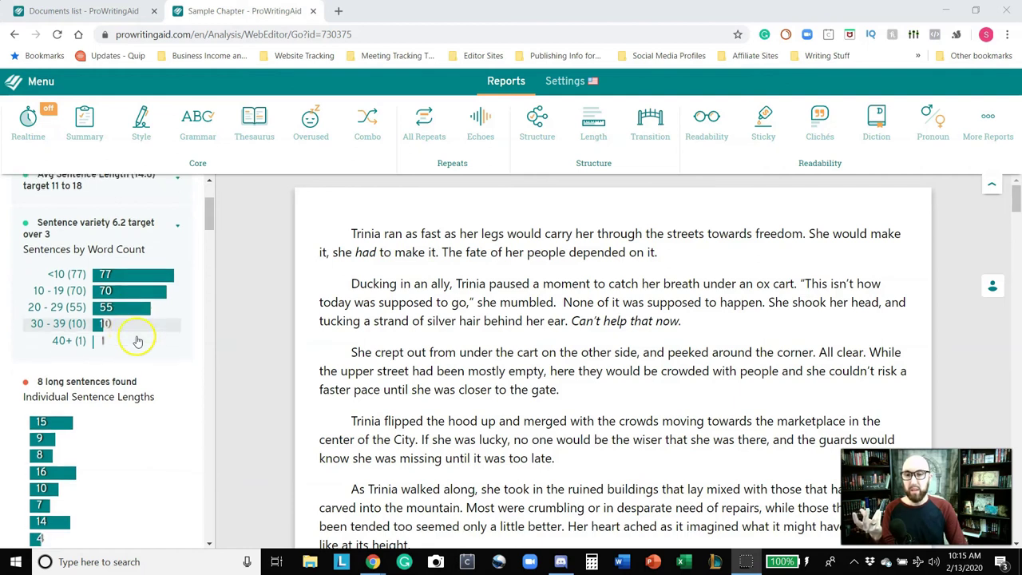
scroll(132, 337, "down", 2)
left_click(62, 307)
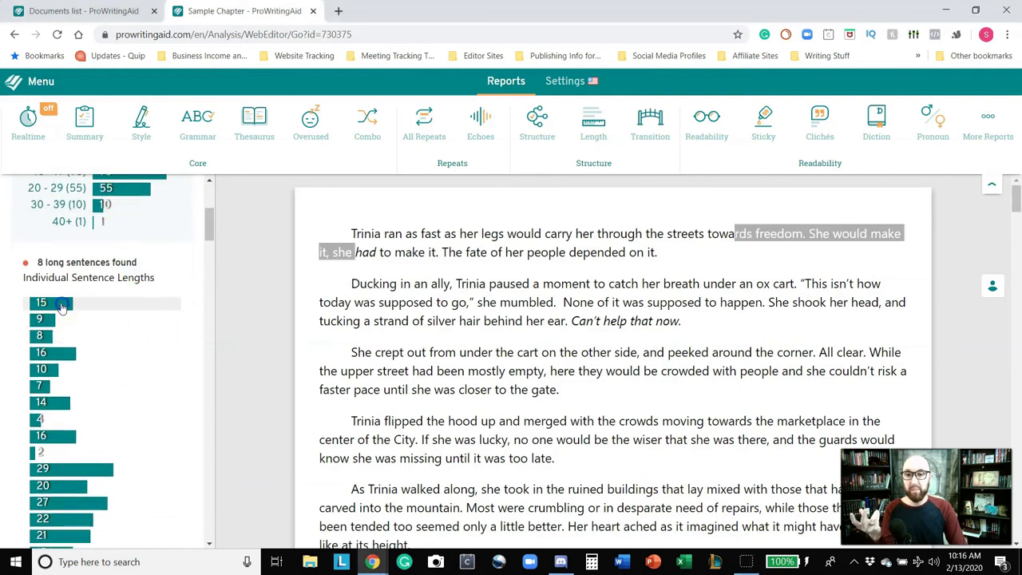
left_click(49, 318)
left_click(42, 337)
left_click(44, 352)
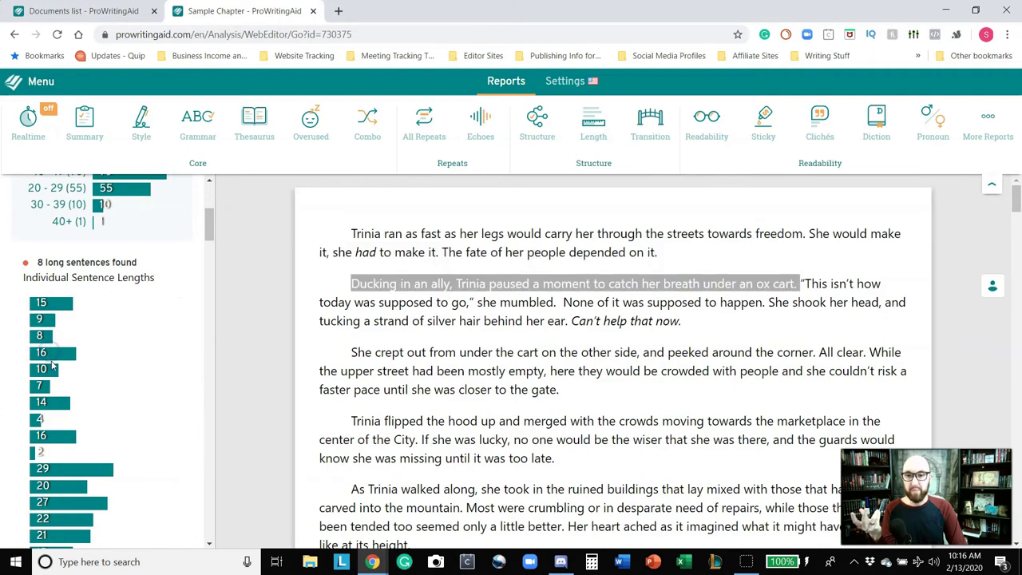
left_click(48, 369)
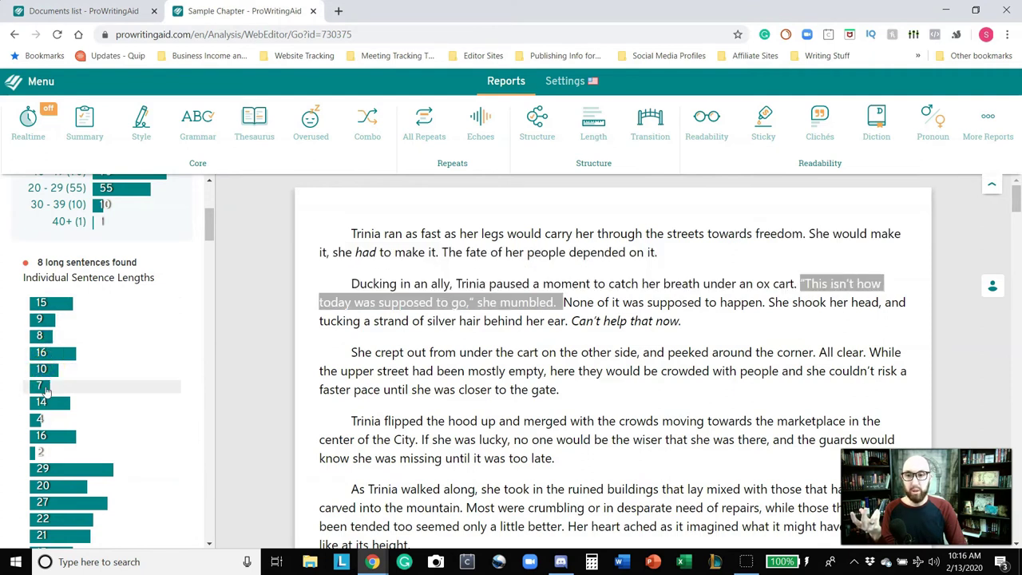
left_click(44, 389)
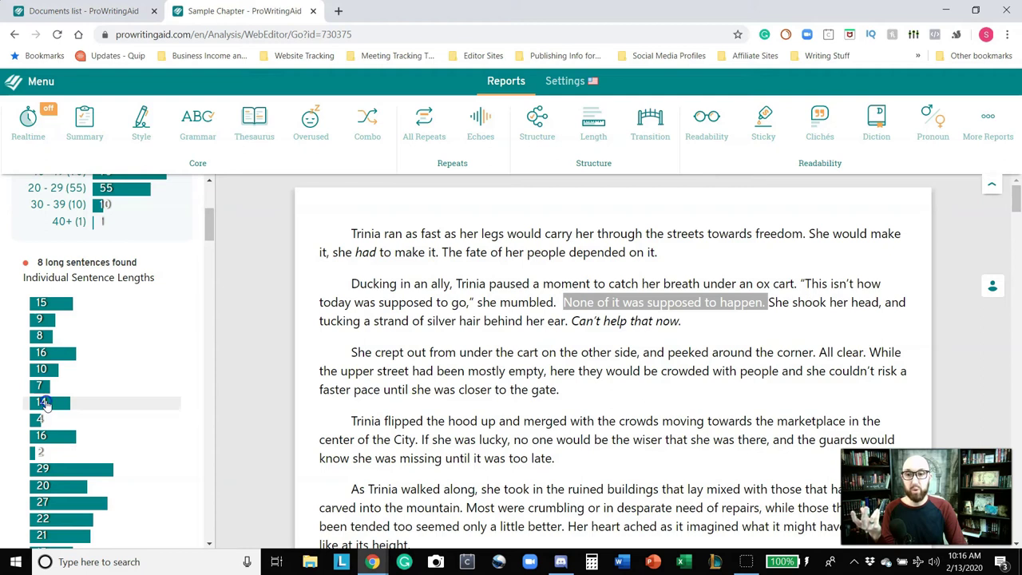
left_click(45, 403)
left_click(40, 419)
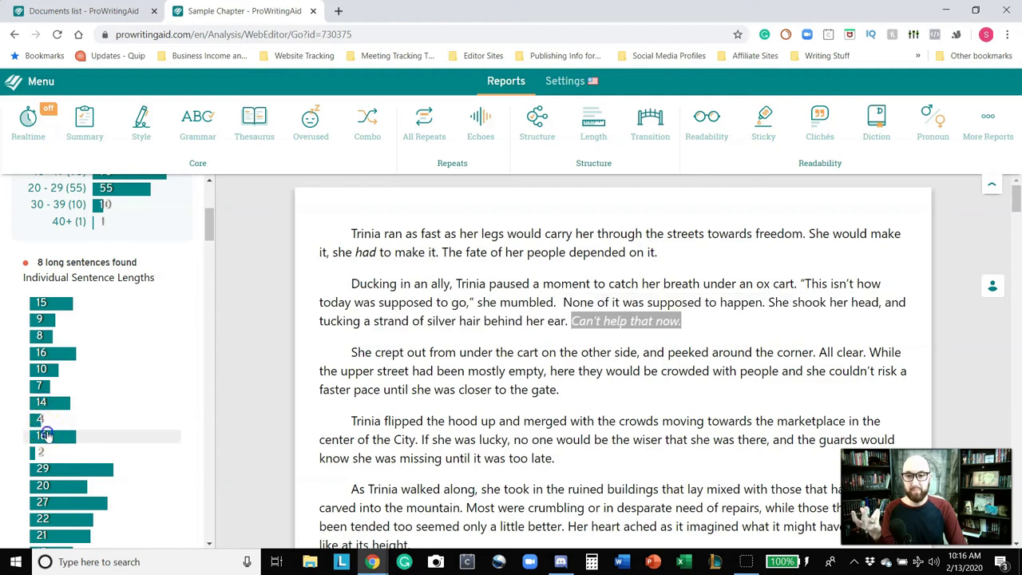
left_click(46, 436)
left_click(38, 453)
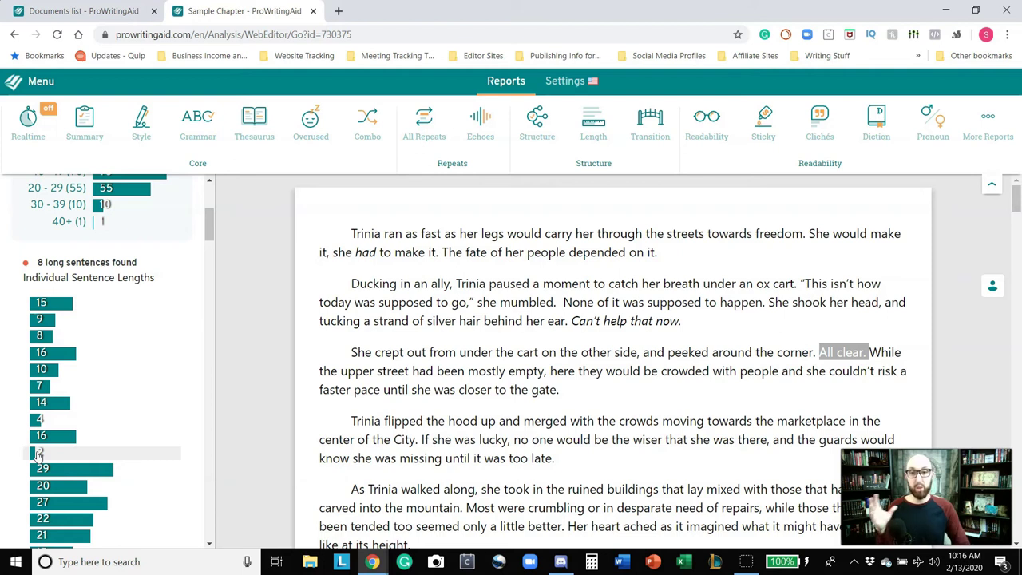
left_click(42, 468)
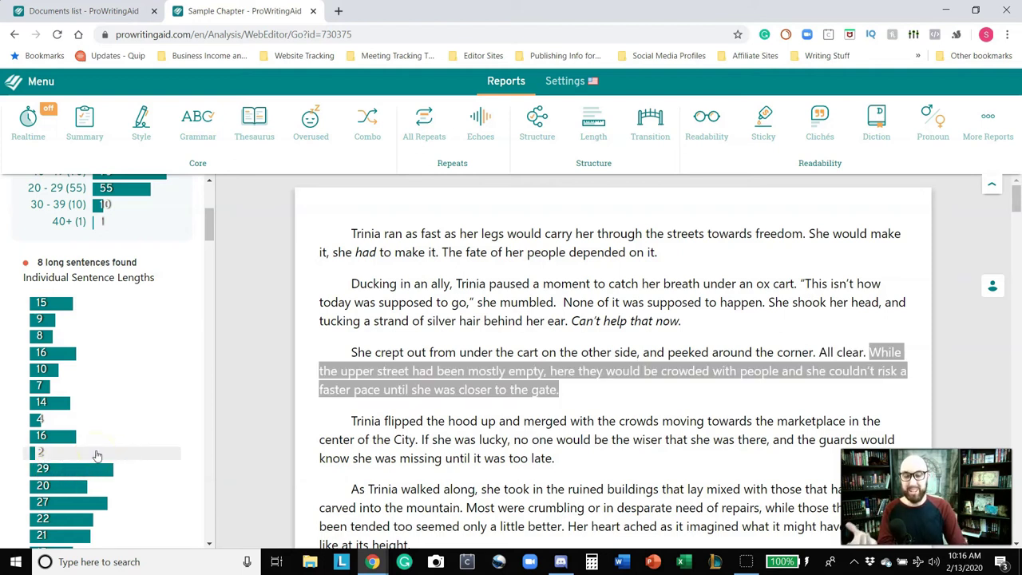
left_click(69, 469)
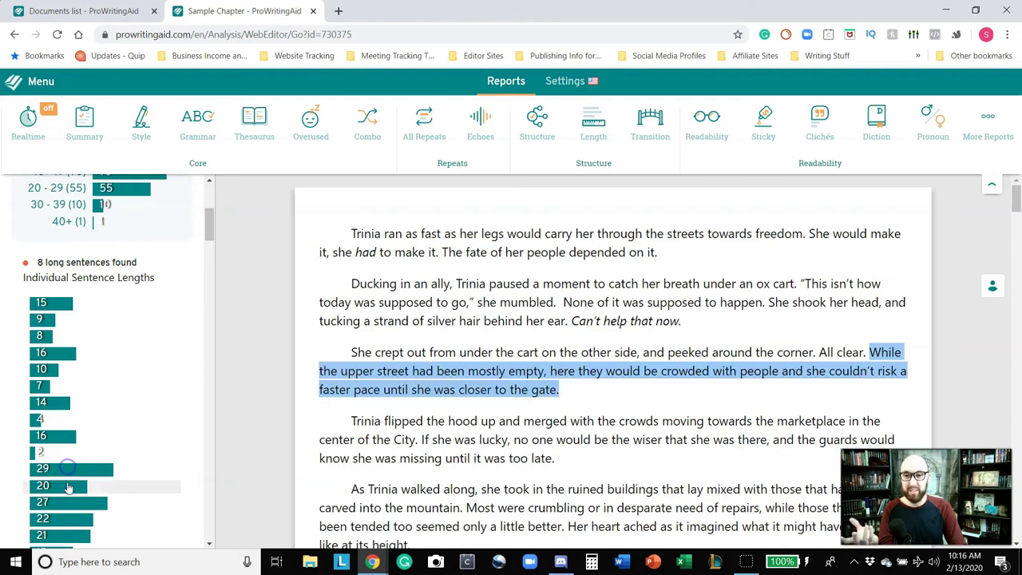
left_click(69, 487)
left_click(69, 502)
Locate the 50-word sentence from the individual sentence length chart, inspect its long-sentence options, and look through the rest of the chart
left_click(209, 199)
left_click_drag(210, 200, 216, 381)
left_click(125, 335)
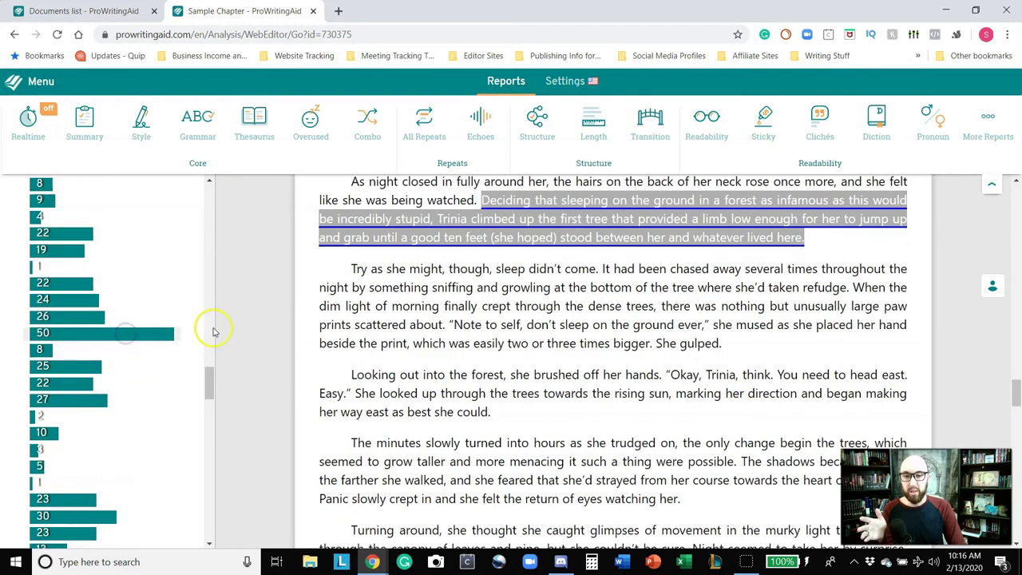
scroll(472, 299, "up", 1)
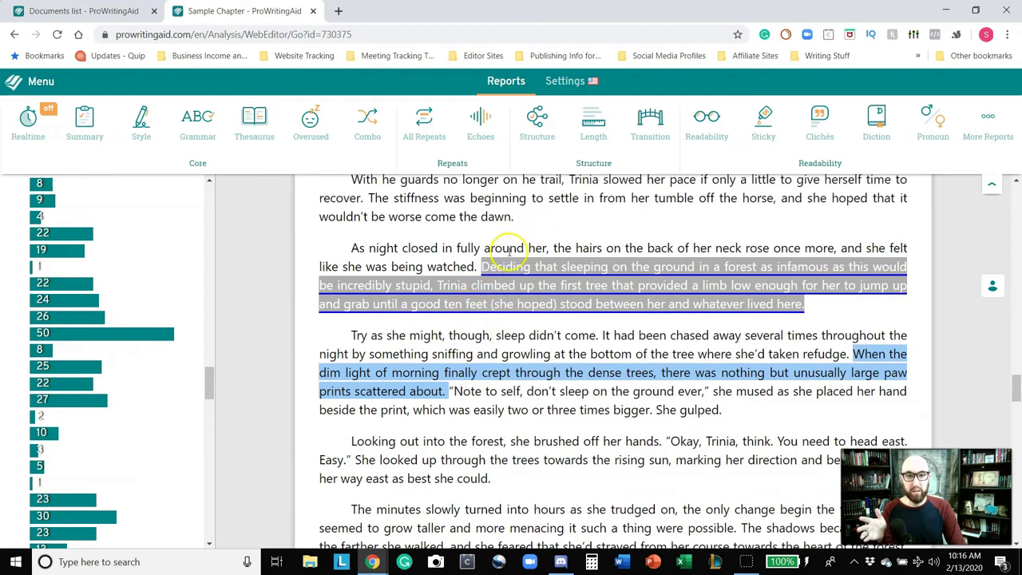
left_click(484, 265)
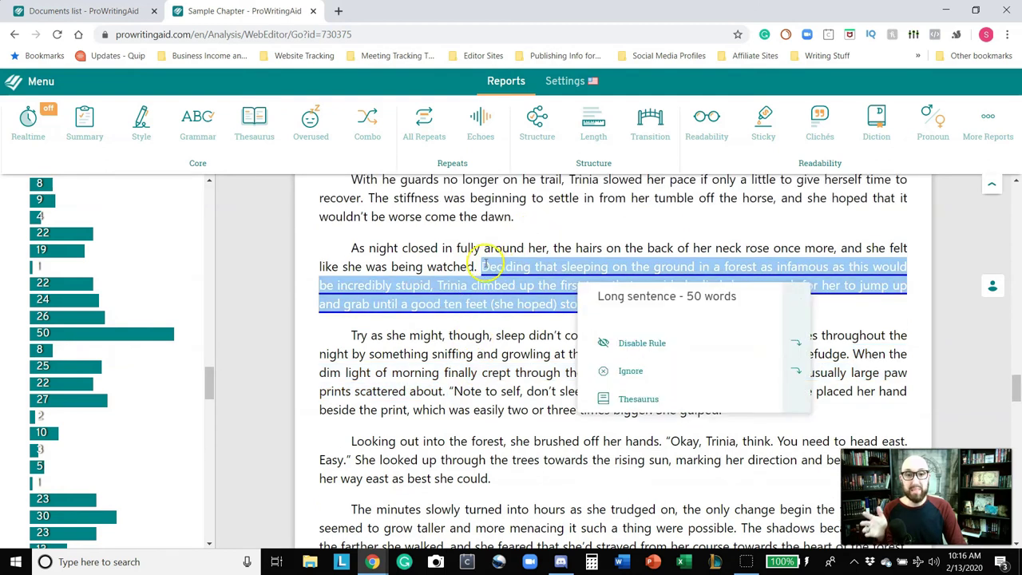
left_click(496, 325)
left_click(505, 325)
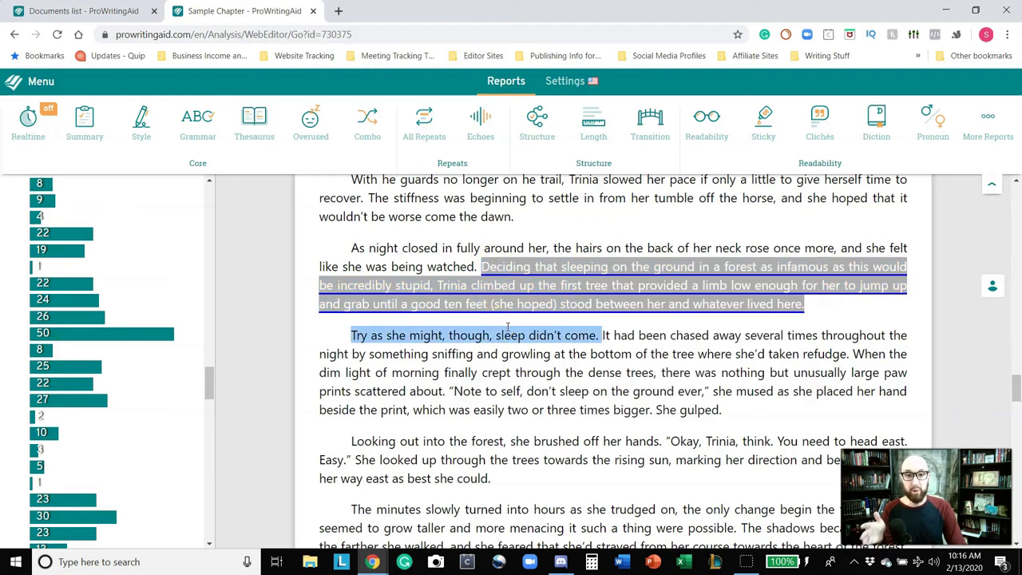
left_click(476, 320)
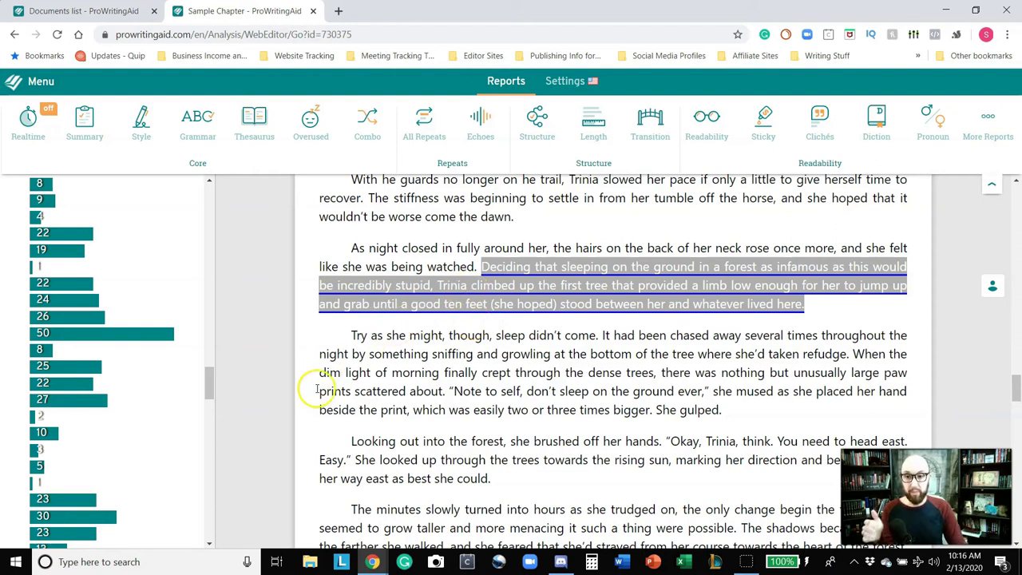
left_click_drag(210, 381, 208, 533)
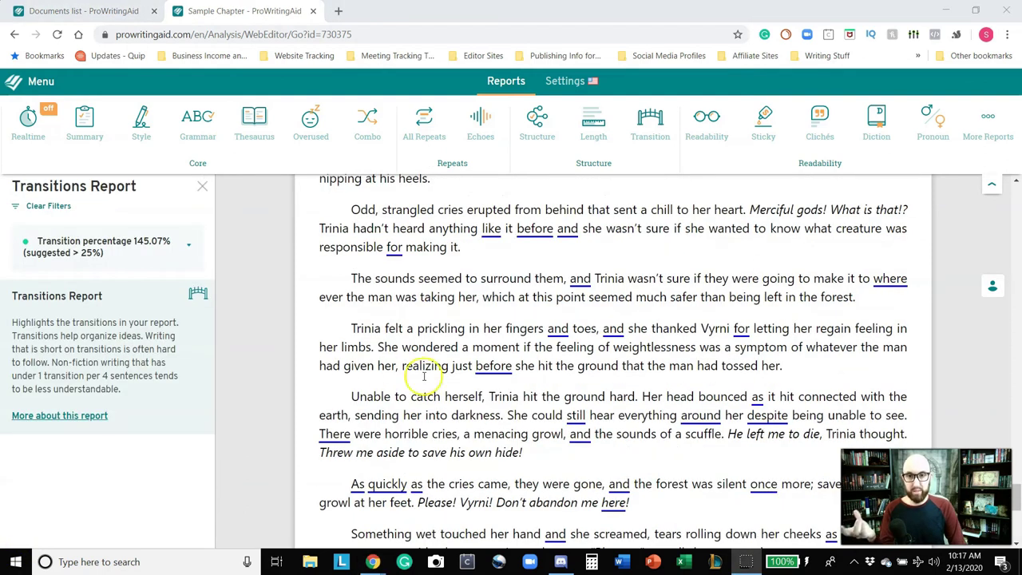
Review the transition percentage in the Transitions Report alongside the underlined transitions at the start of the chapter
left_click_drag(1016, 497, 1015, 192)
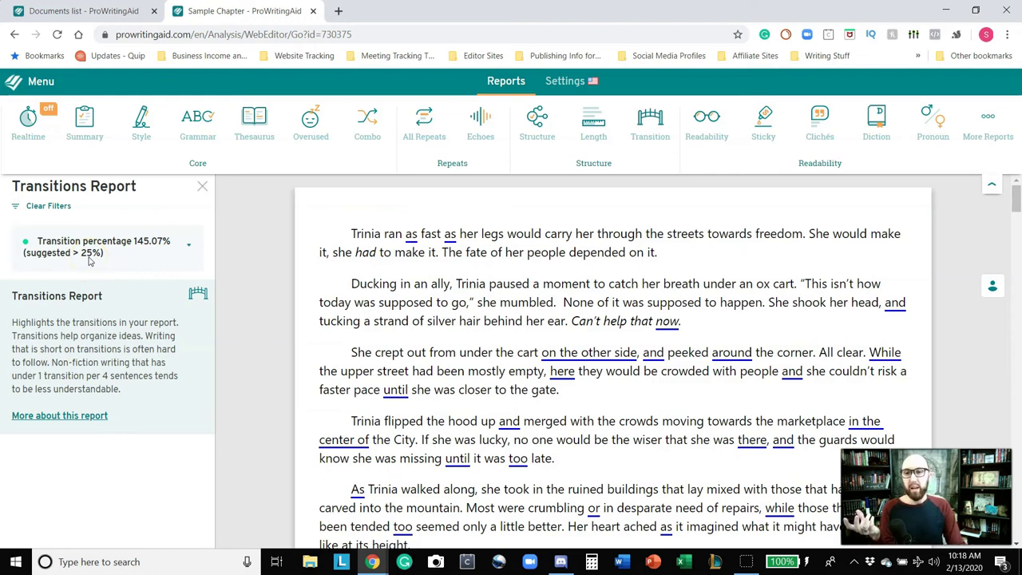
left_click(79, 280)
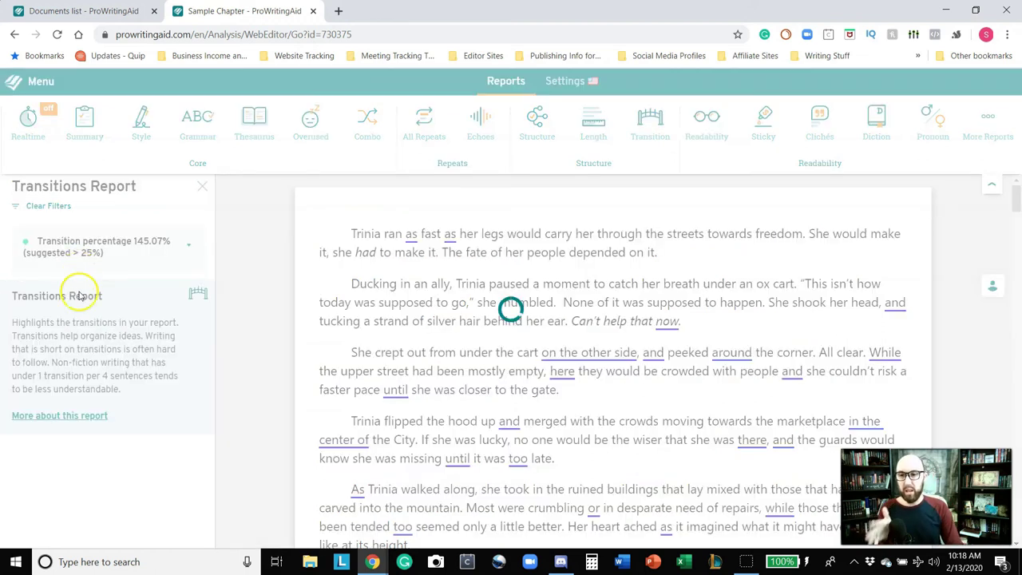
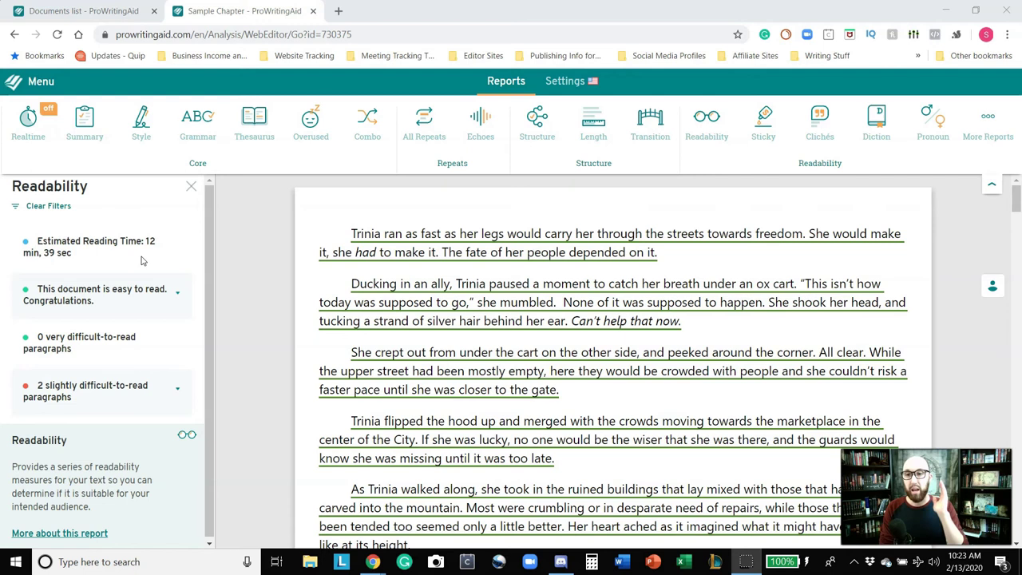
Review the readability scores in the Readability report, highlighting the Flesch Reading Ease value, and check the slightly difficult-to-read paragraphs entry
left_click(177, 293)
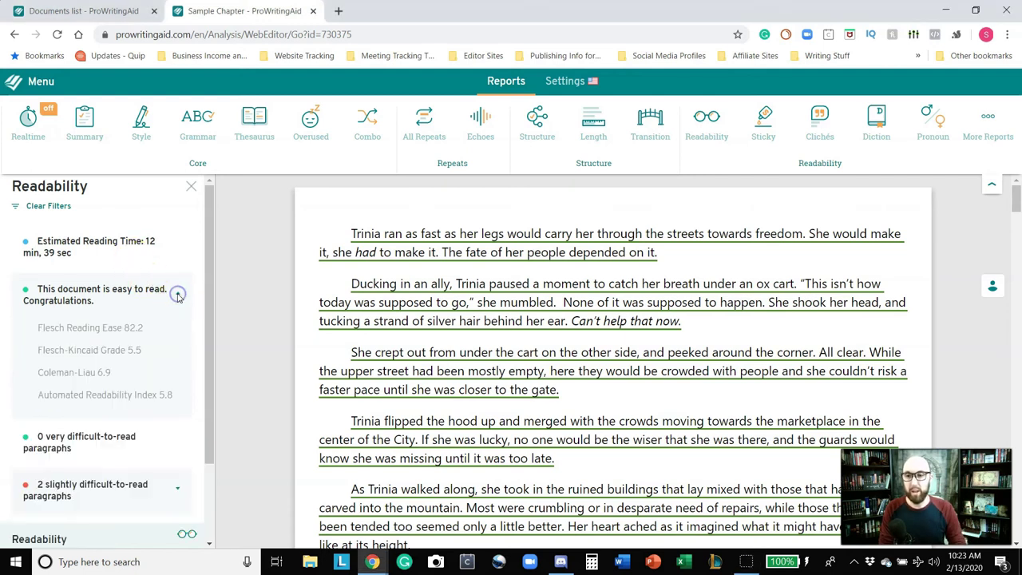
double_click(130, 334)
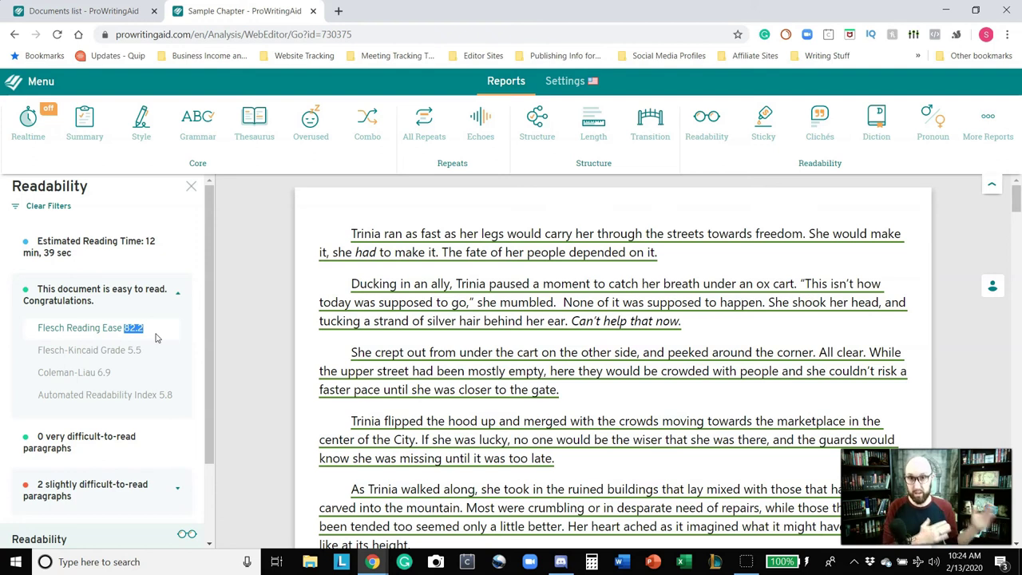
left_click(173, 337)
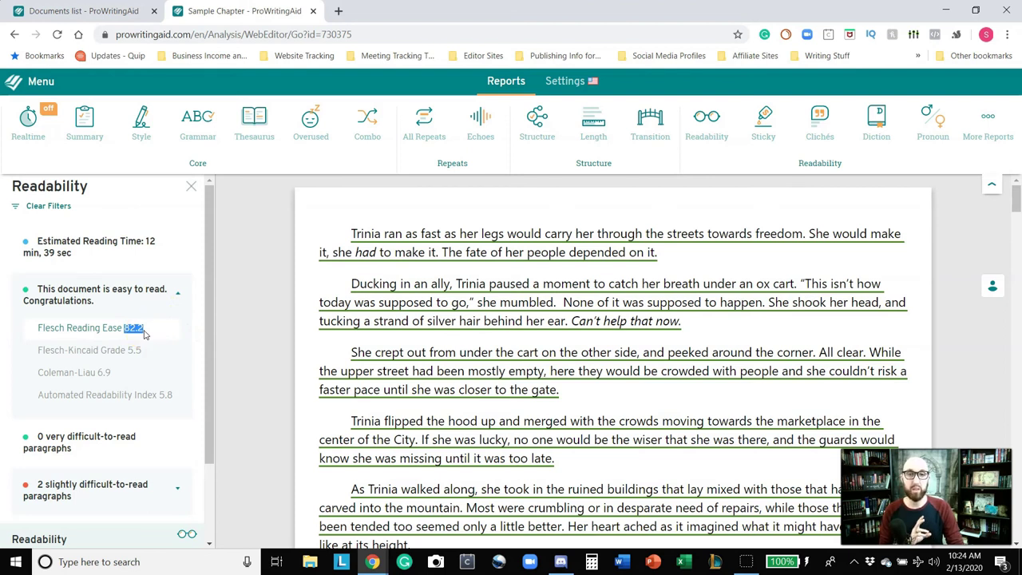
left_click(177, 294)
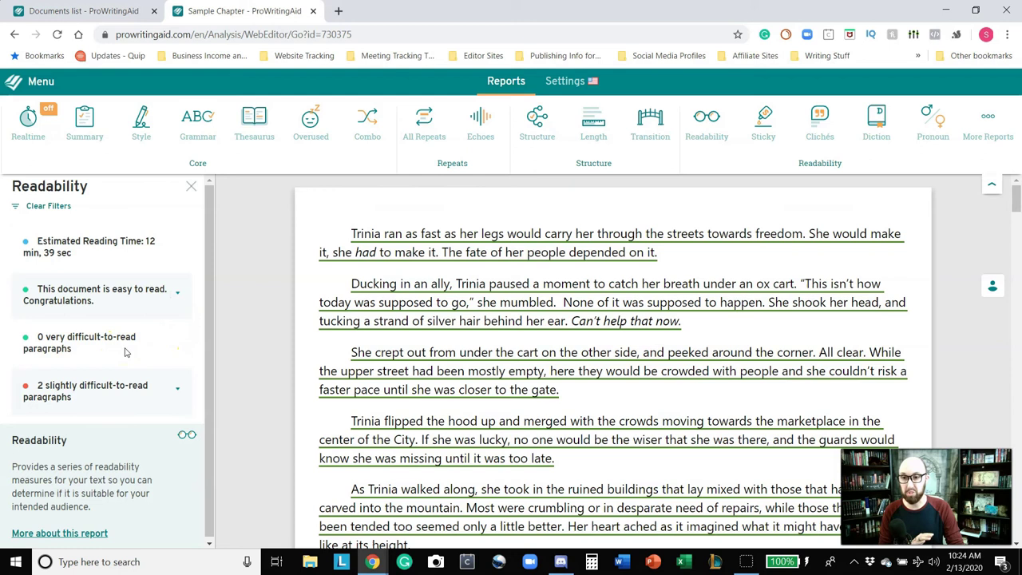
mouse_move(141, 388)
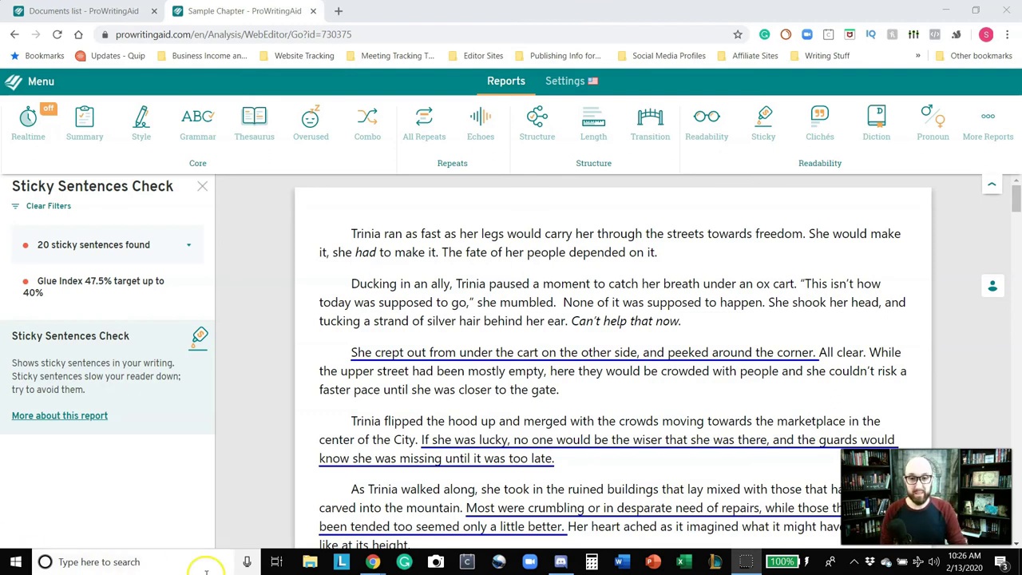
Inspect the glue-word details of the sticky sentence "She crept out from under the cart" in the Sticky Sentences Check
left_click(371, 357)
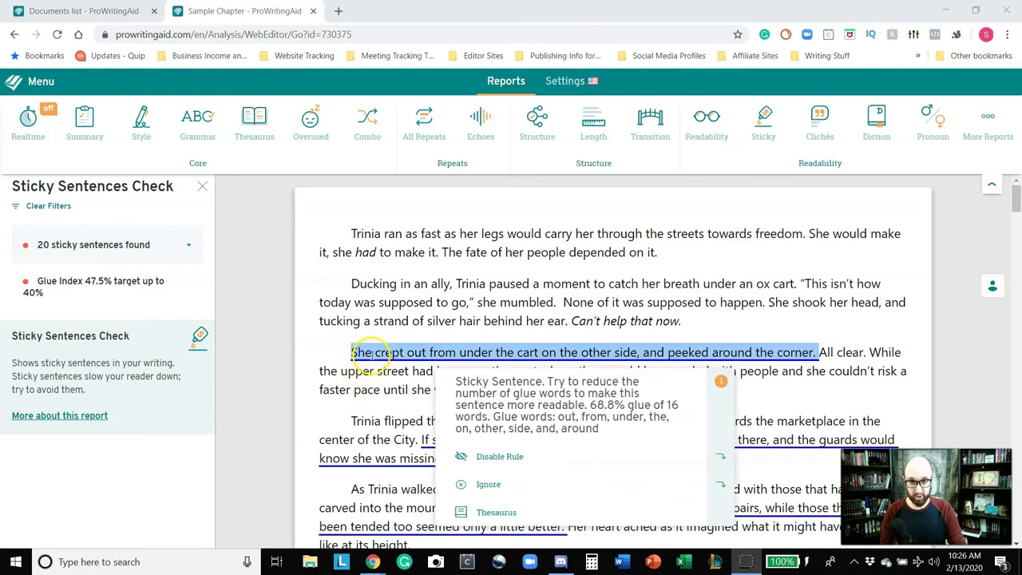
left_click(336, 352)
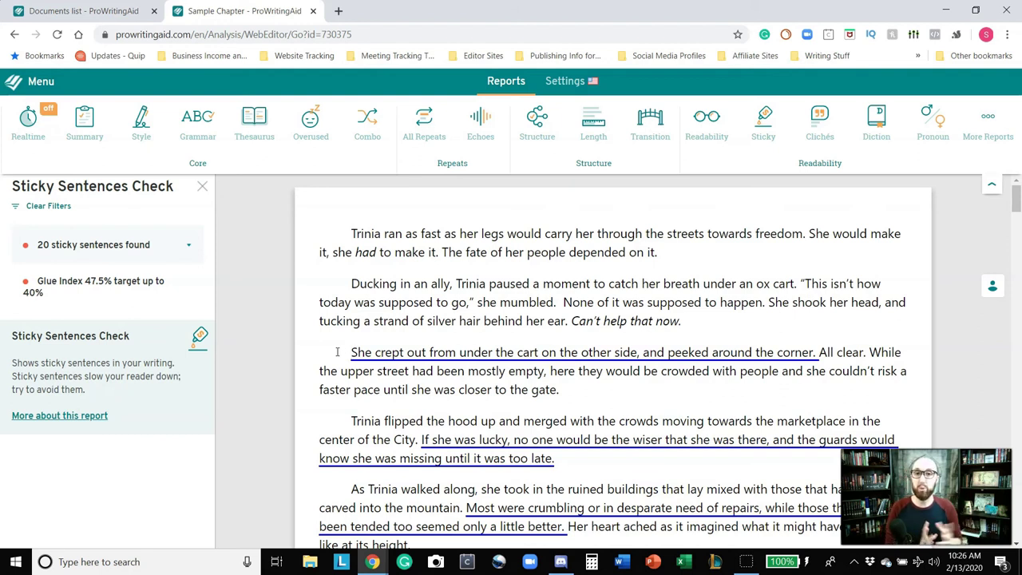
left_click(441, 352)
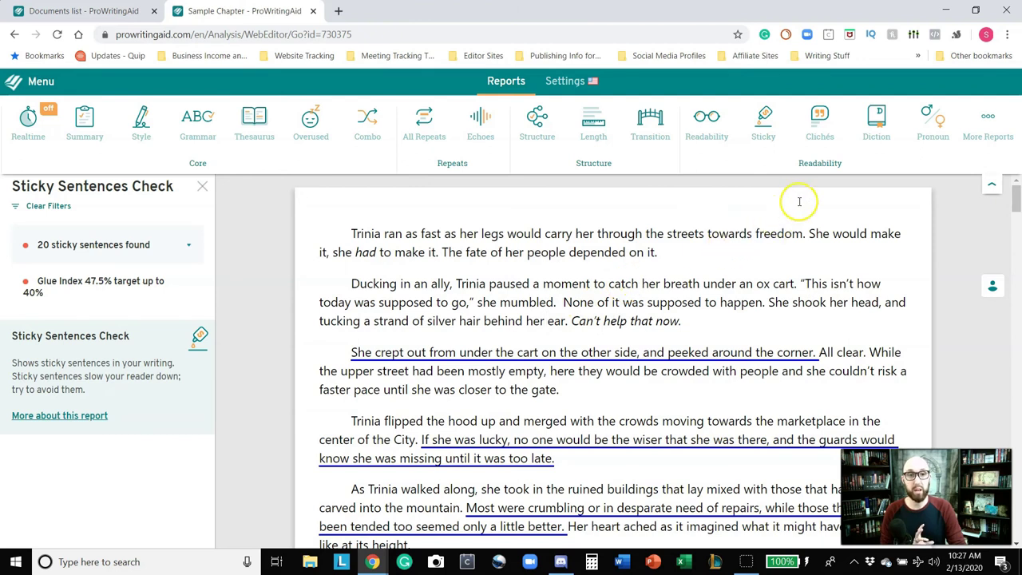
Run the Cliches & Redundancies Report and review the list of cliches found outside dialogue
left_click(819, 139)
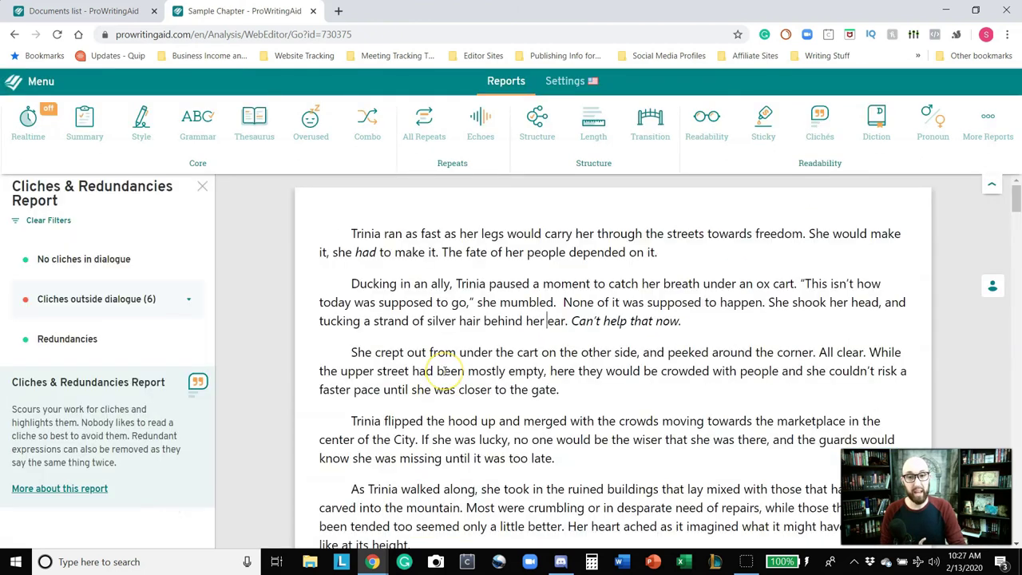
left_click(187, 299)
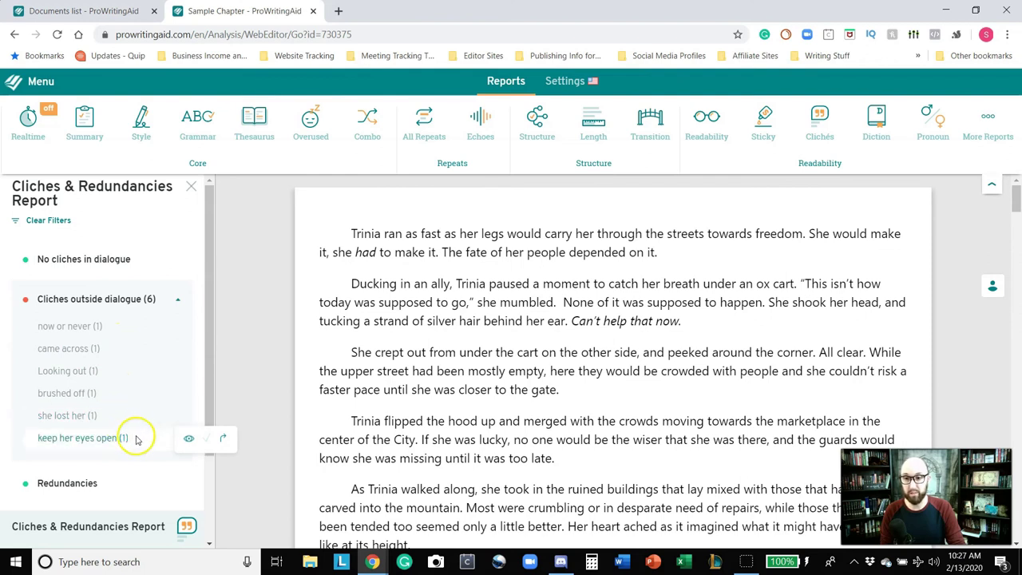
left_click(177, 301)
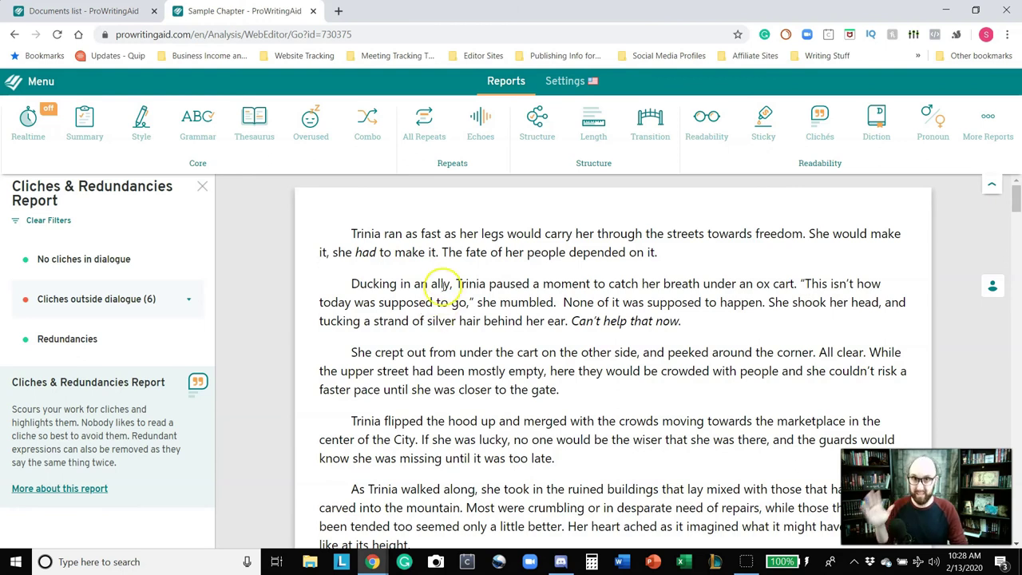
Run the Diction report, inspect the flagged word "would" in the third paragraph, and review the list of vague and abstract words
left_click(879, 121)
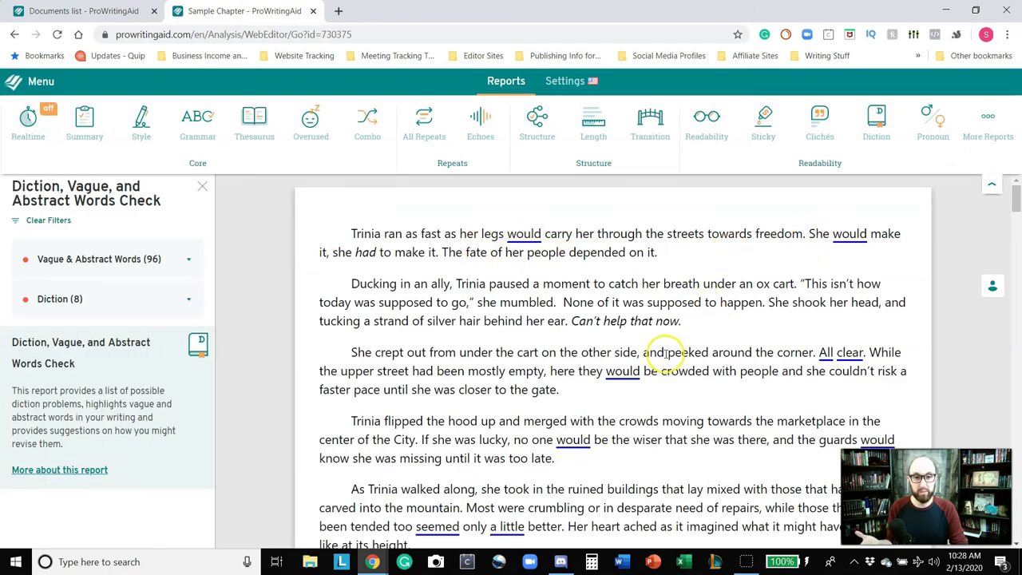
left_click(627, 372)
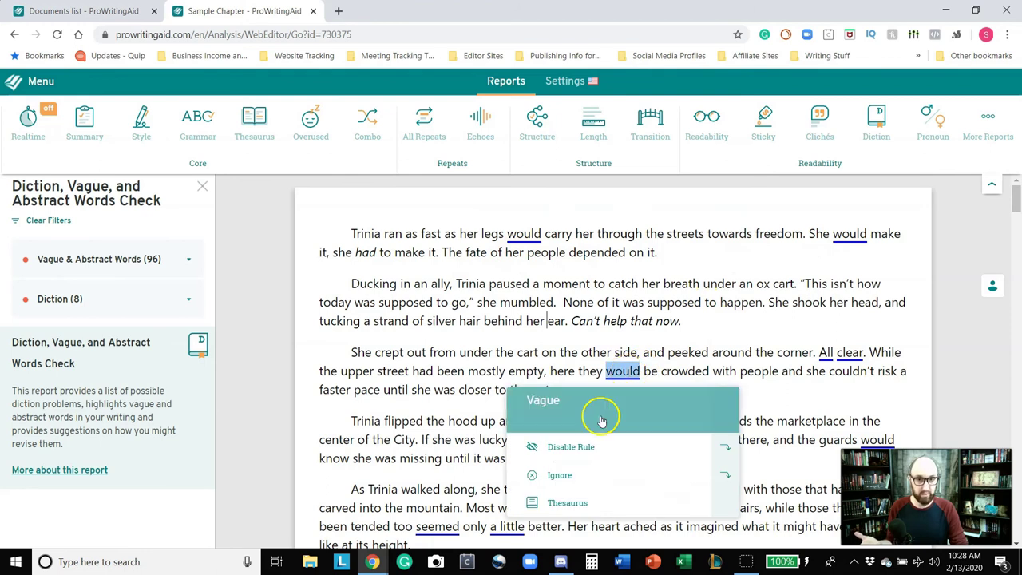
left_click(468, 368)
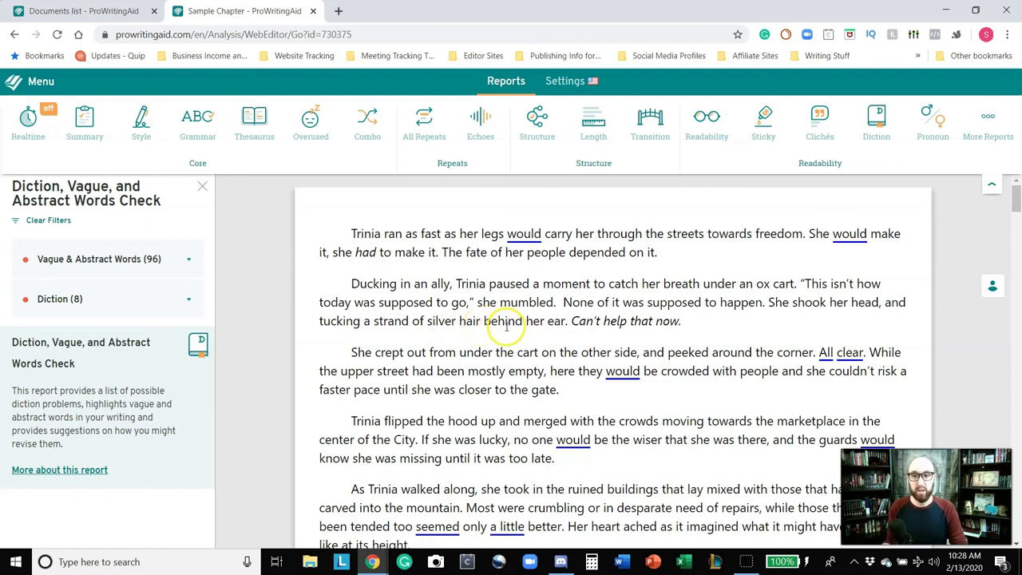
left_click(188, 260)
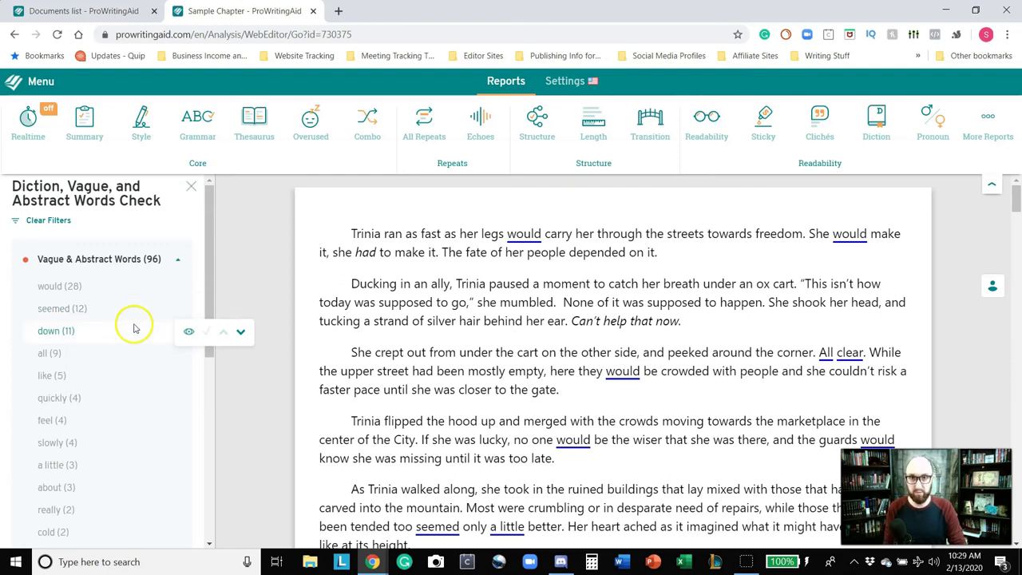
left_click(176, 269)
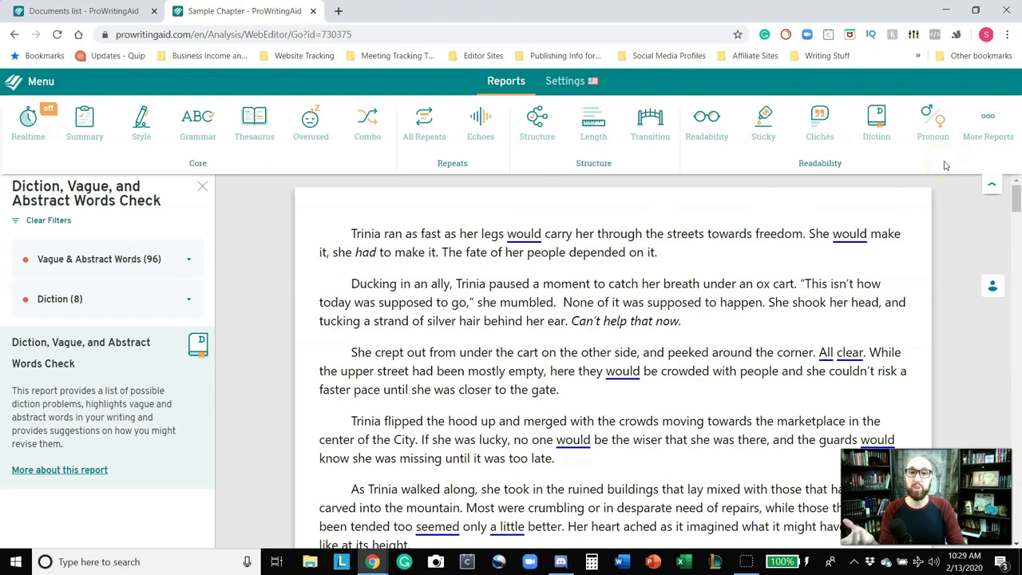
Run the Dialogue report and review the list of dialogue tags and the dialogue share alongside the underlined speech
left_click(987, 132)
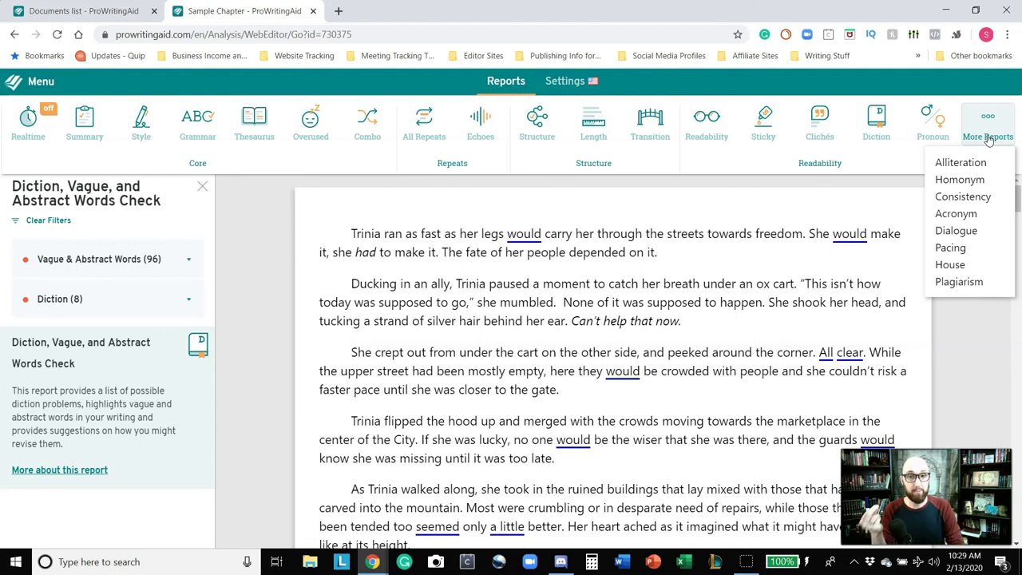
left_click(976, 228)
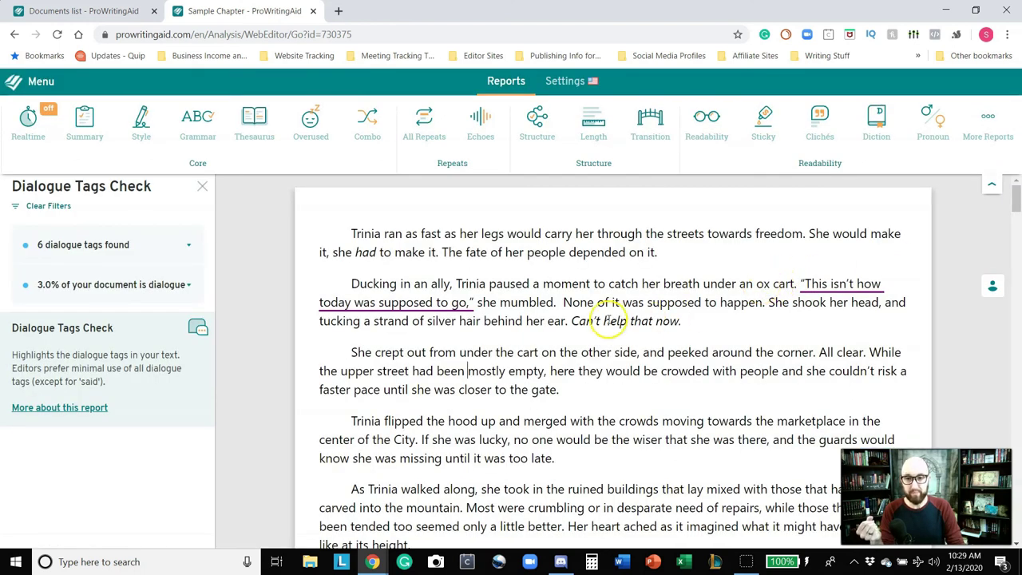
left_click(190, 246)
left_click(184, 250)
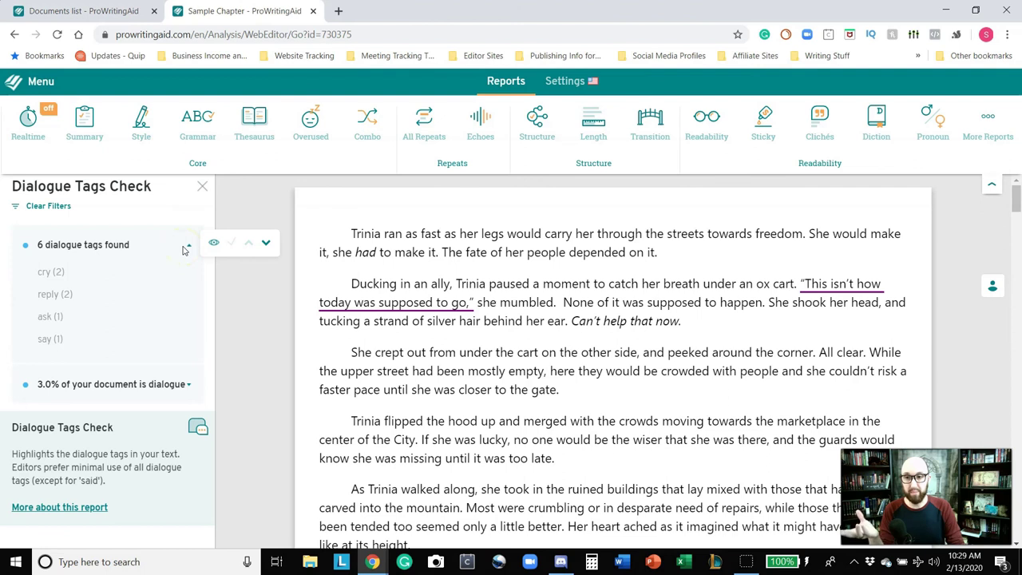
left_click(183, 250)
left_click(150, 387)
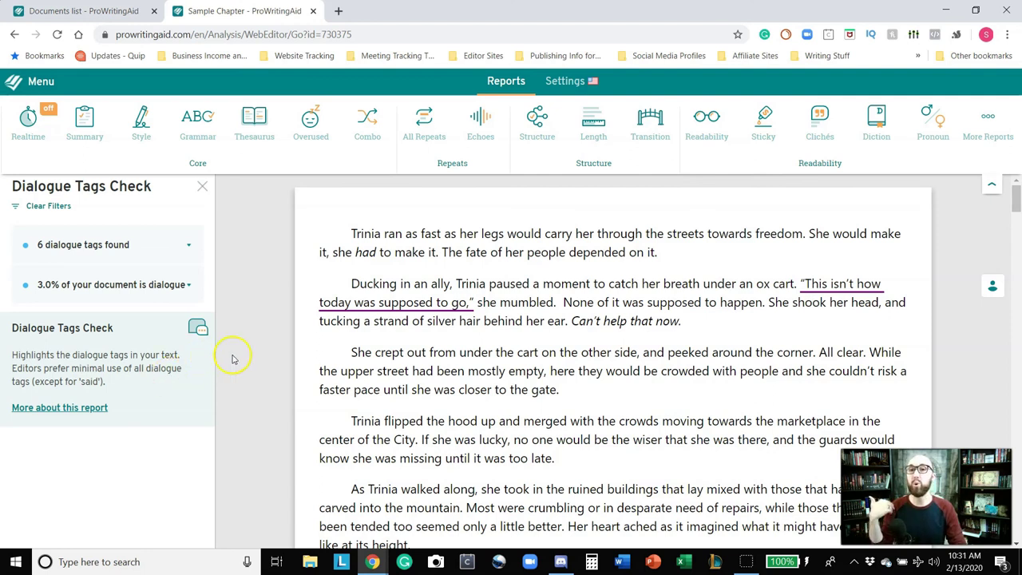
left_click(375, 304)
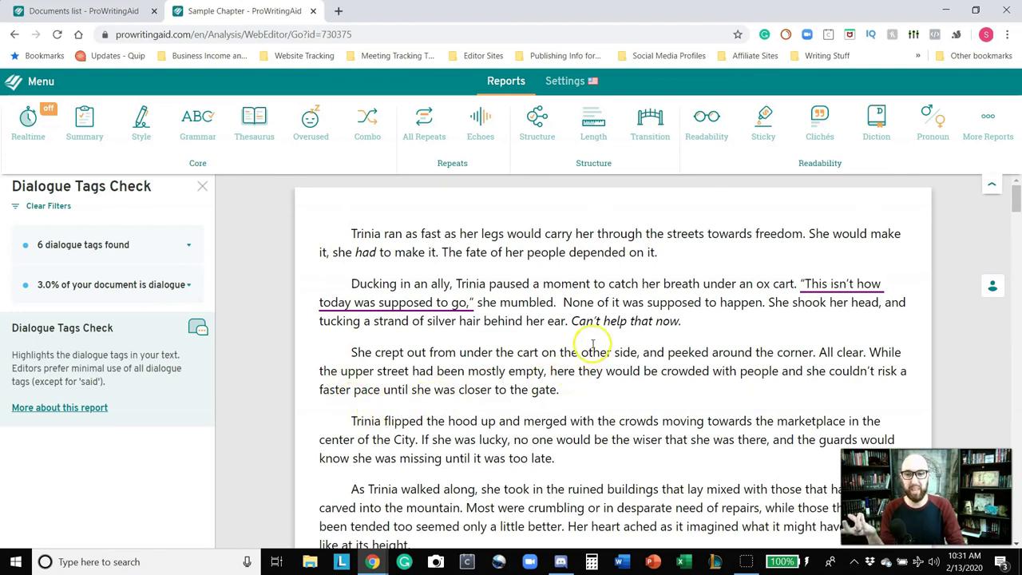
Run the Pacing report and examine the underlined slow-paced paragraphs at the start of the chapter, through the one about the ruined buildings
left_click(992, 129)
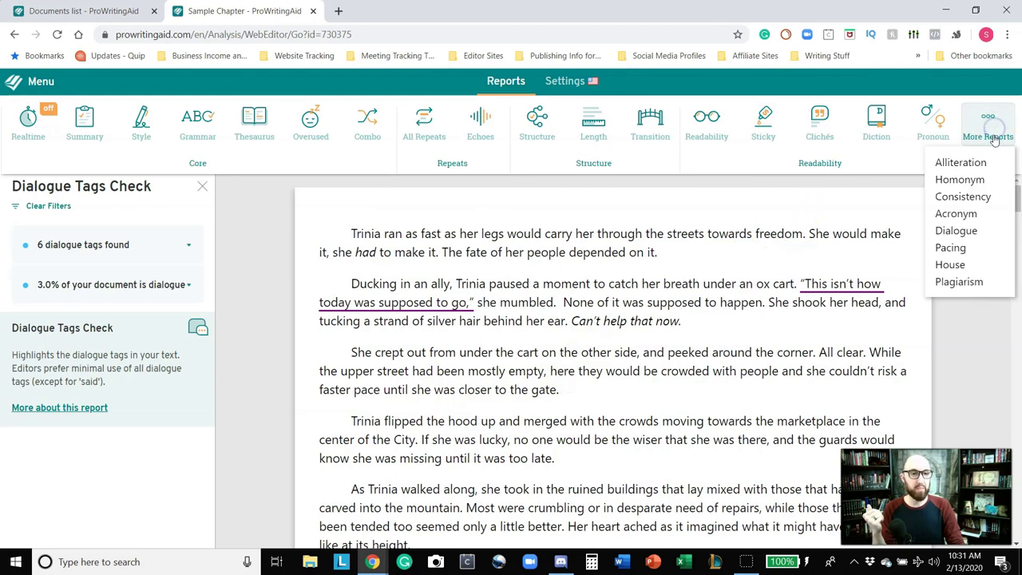
left_click(951, 248)
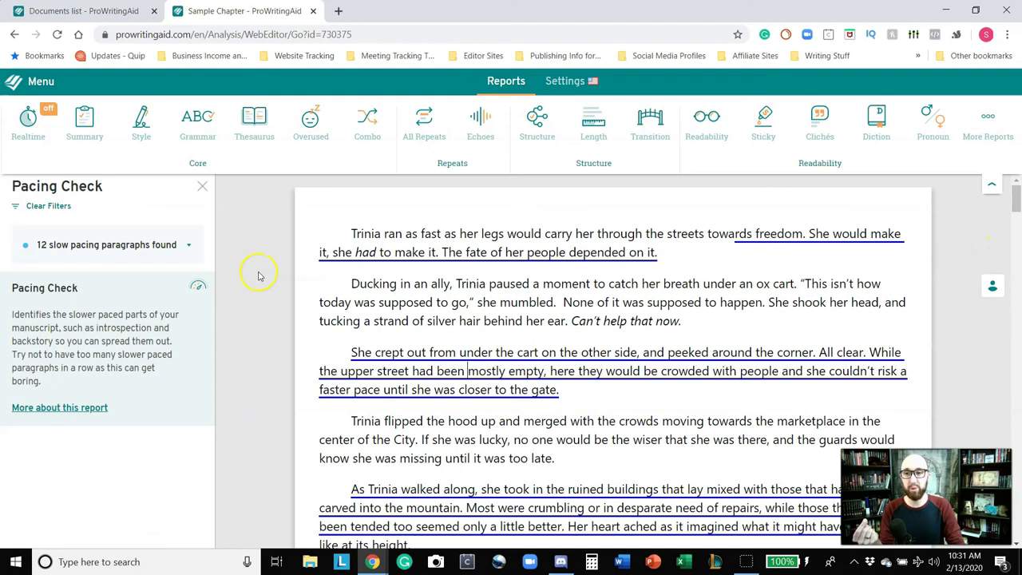
mouse_move(189, 245)
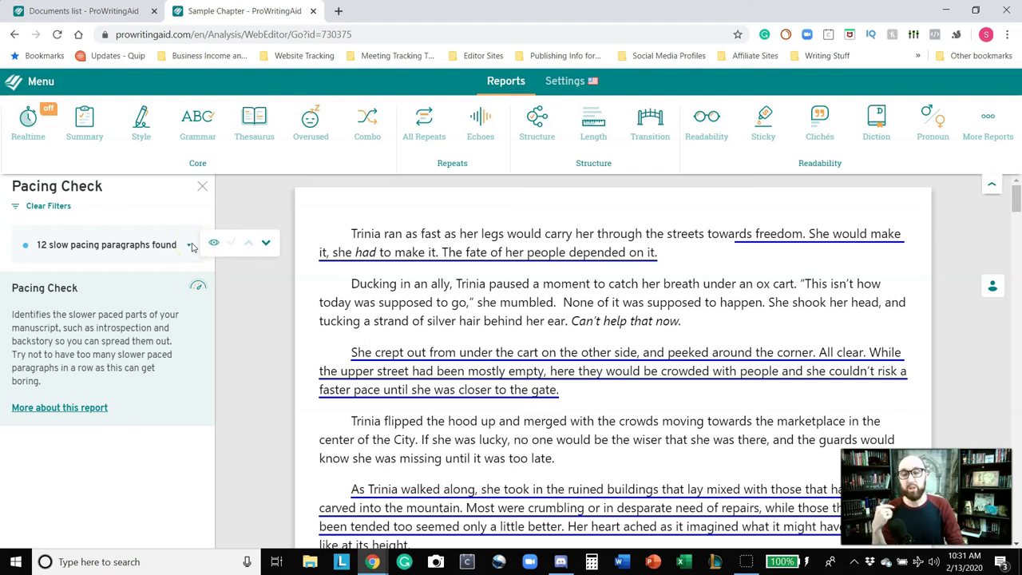
left_click(234, 266)
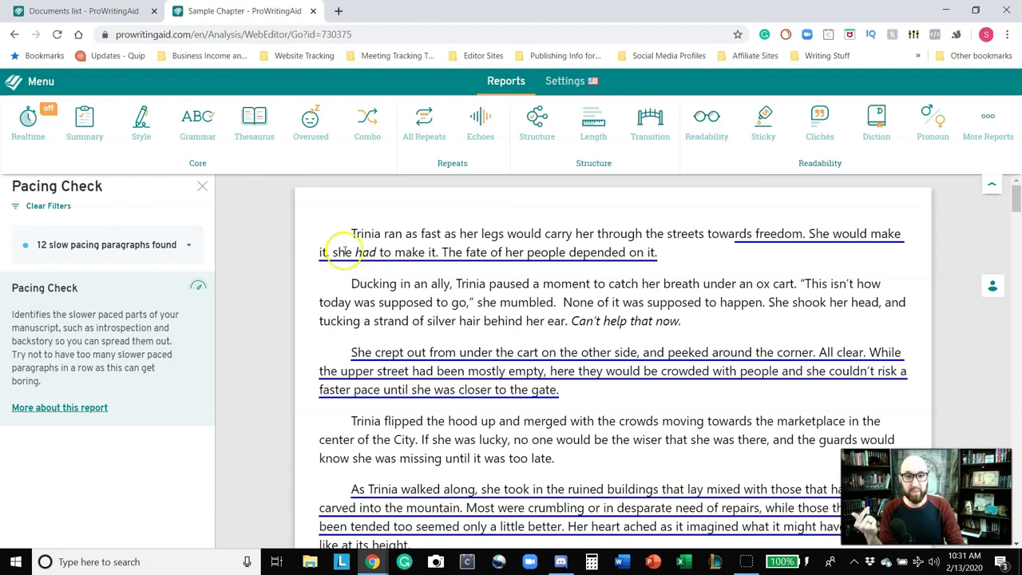
left_click_drag(441, 252, 656, 252)
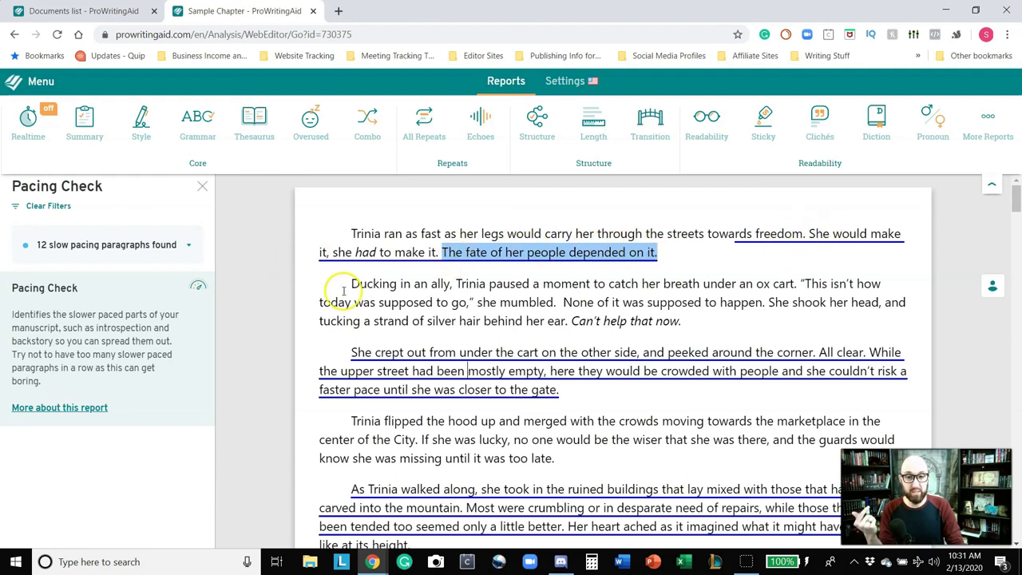
scroll(290, 286, "down", 1)
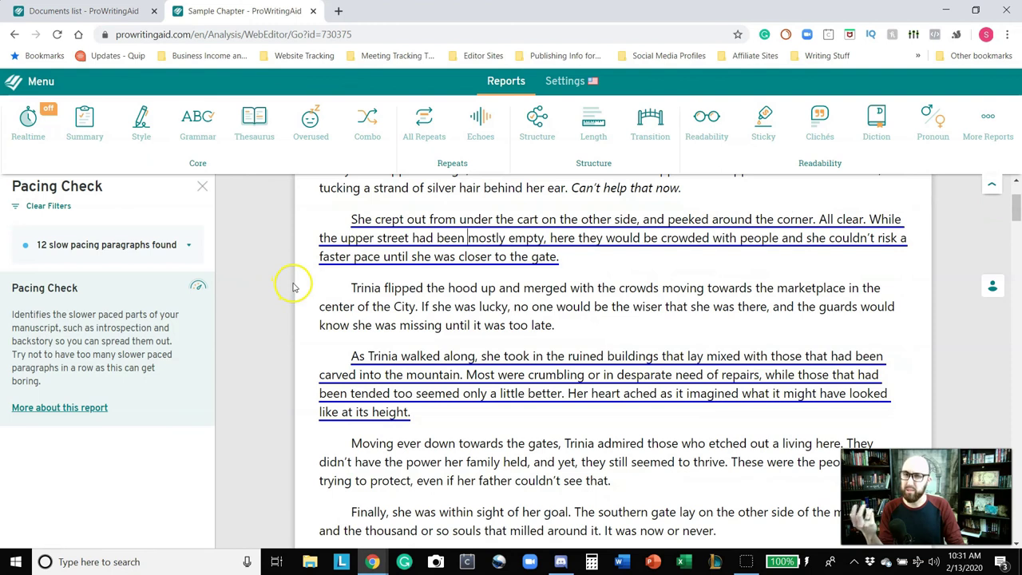
scroll(292, 285, "up", 1)
double_click(365, 252)
scroll(272, 268, "down", 3)
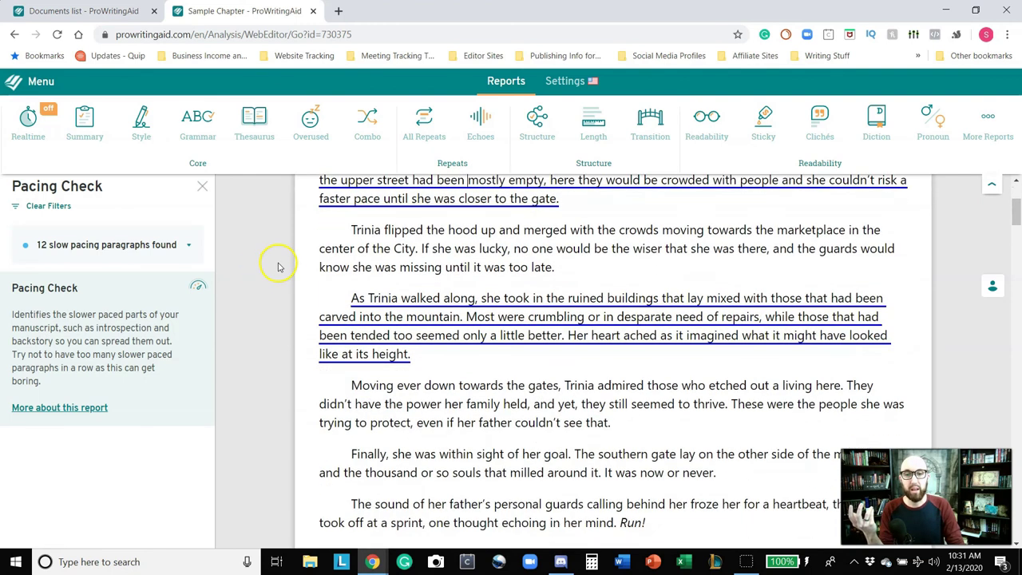
scroll(319, 275, "up", 1)
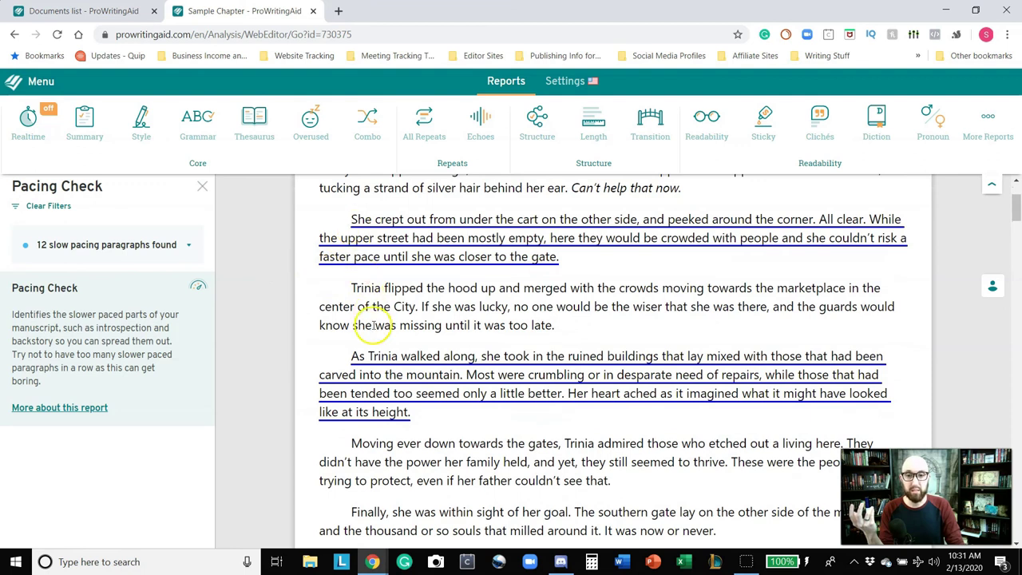
left_click(383, 361)
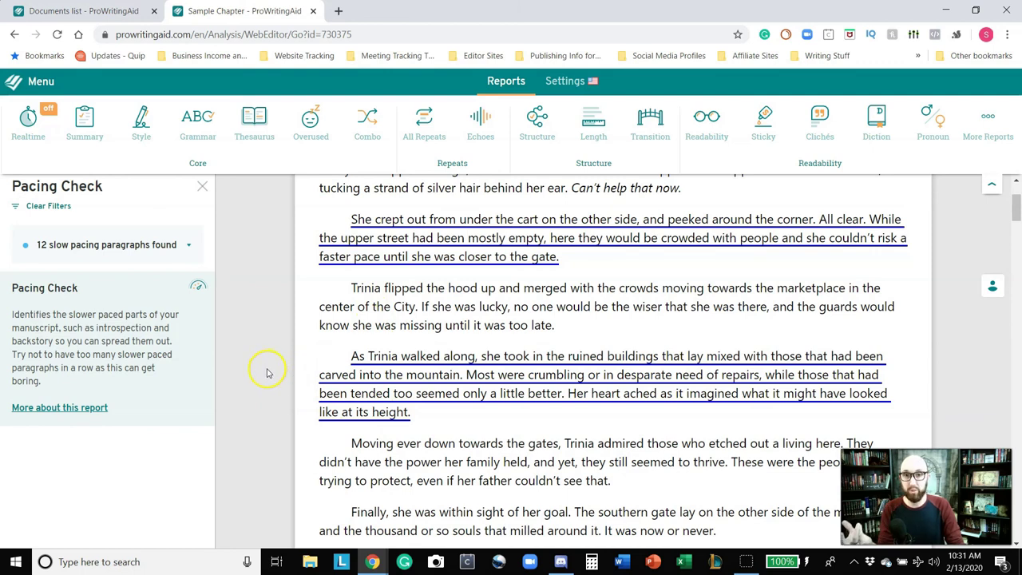
Compare how the slow-paced paragraphs are spread through the rest of the chapter, from the escape at the gate to the forest scene
scroll(270, 372, "down", 4)
scroll(331, 305, "down", 5)
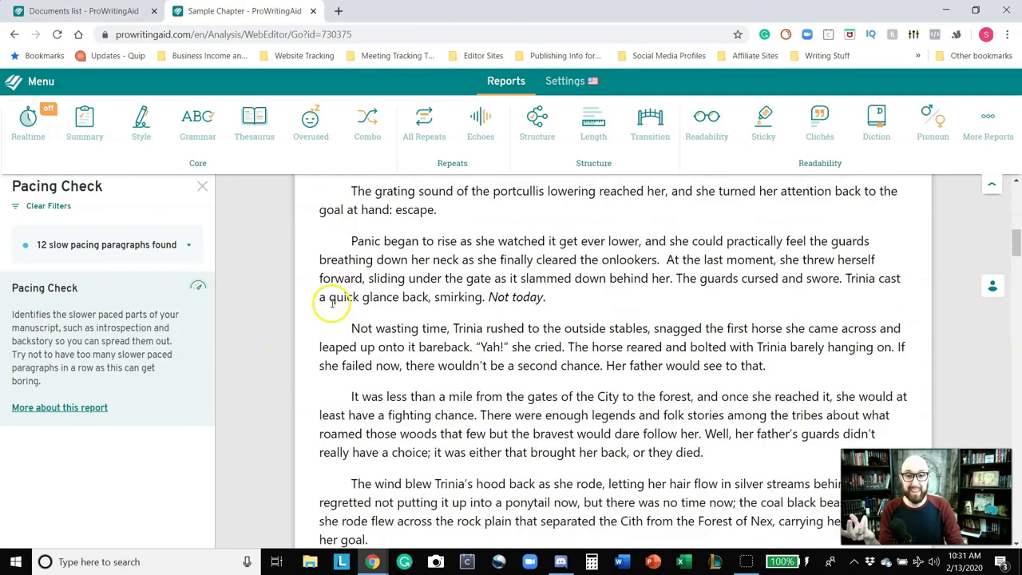
scroll(331, 304, "down", 3)
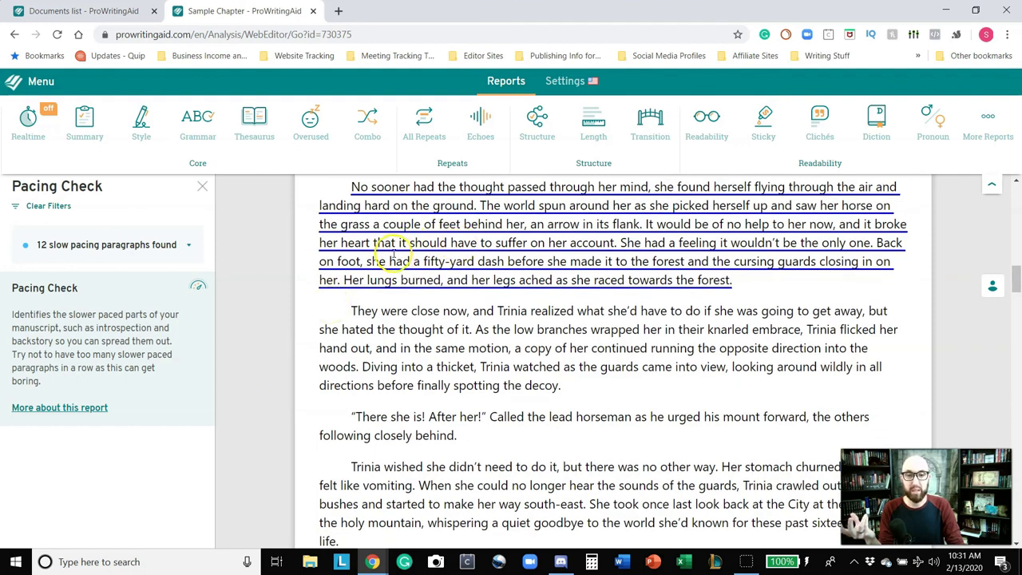
left_click(344, 216)
scroll(343, 217, "down", 12)
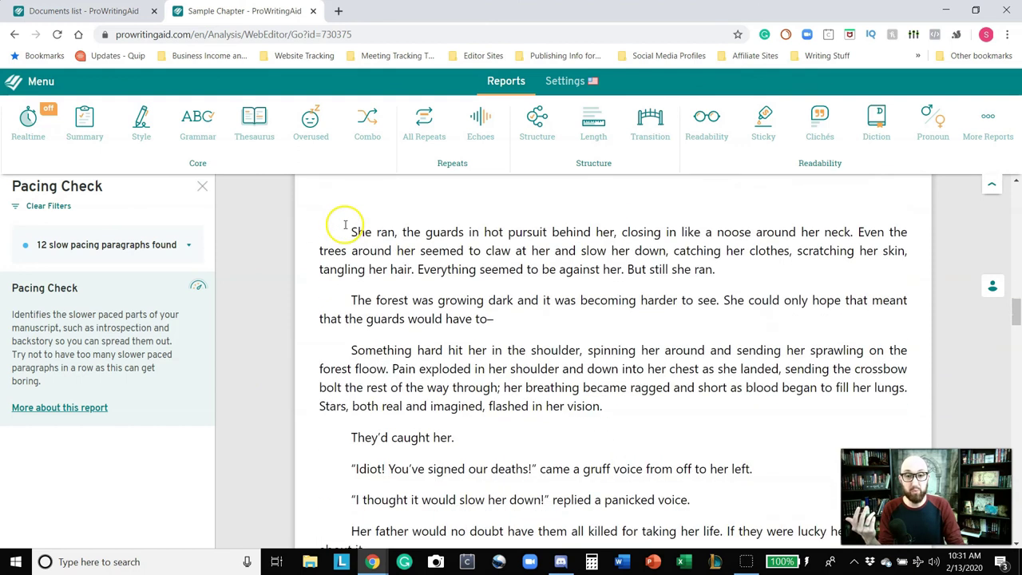
scroll(345, 225, "down", 2)
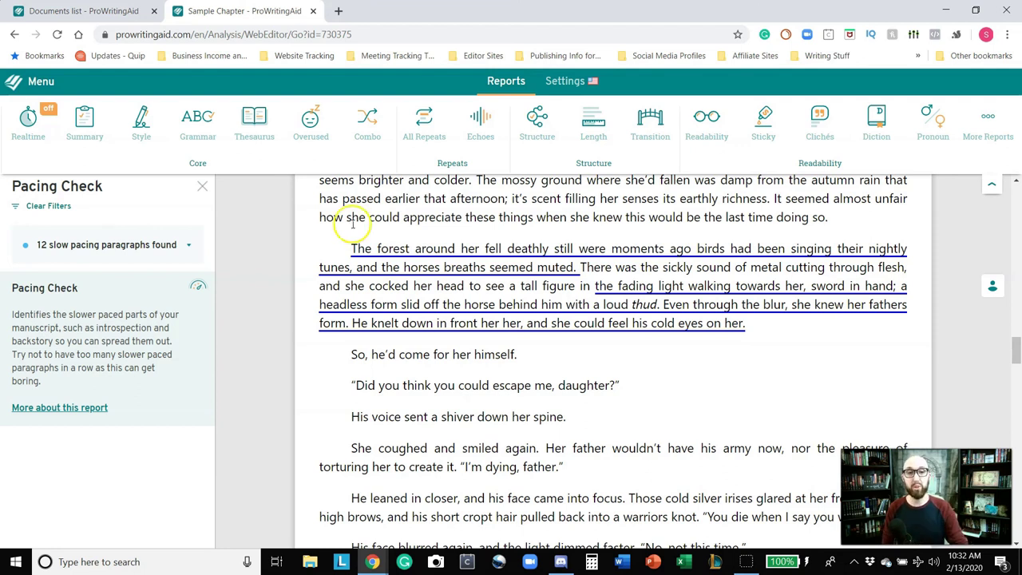
scroll(435, 297, "up", 3)
scroll(440, 296, "up", 10)
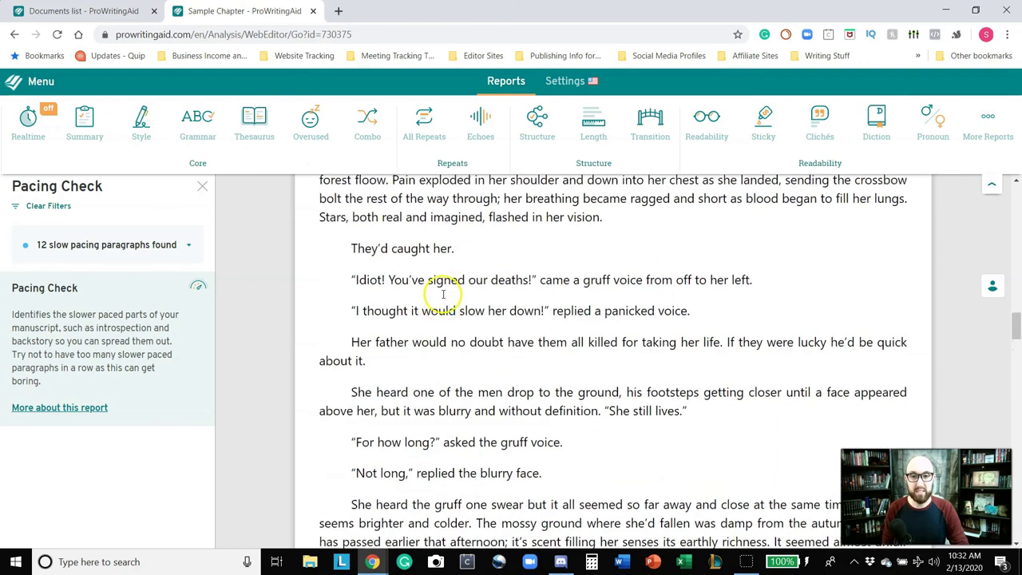
scroll(443, 296, "up", 2)
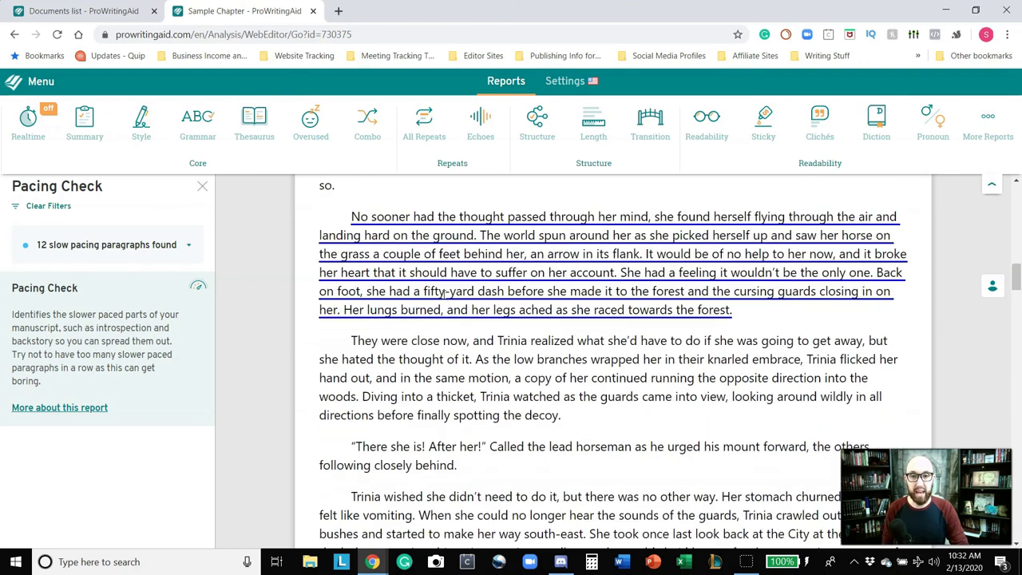
Inspect the slow-paced passages beginning "No sooner had the thought" and "the fading light walking towards her" in the Pacing Check
left_click(367, 243)
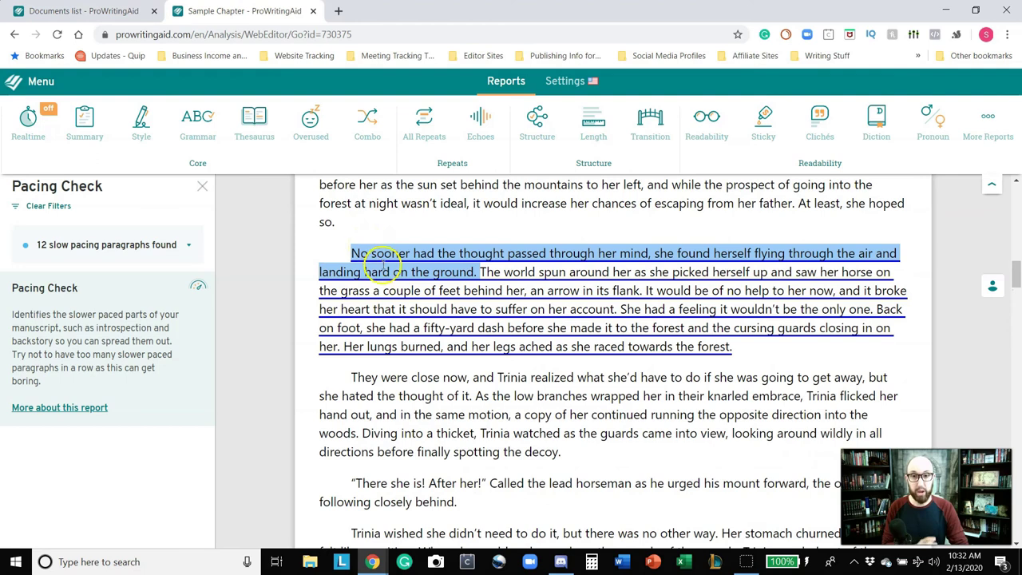
left_click(427, 297)
scroll(503, 336, "down", 2)
scroll(503, 336, "down", 8)
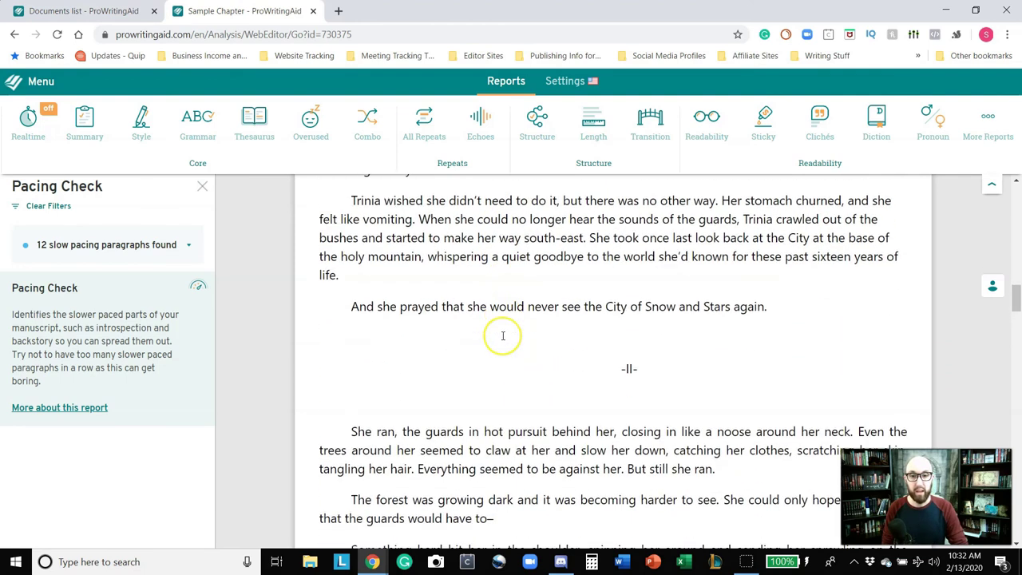
scroll(502, 336, "down", 3)
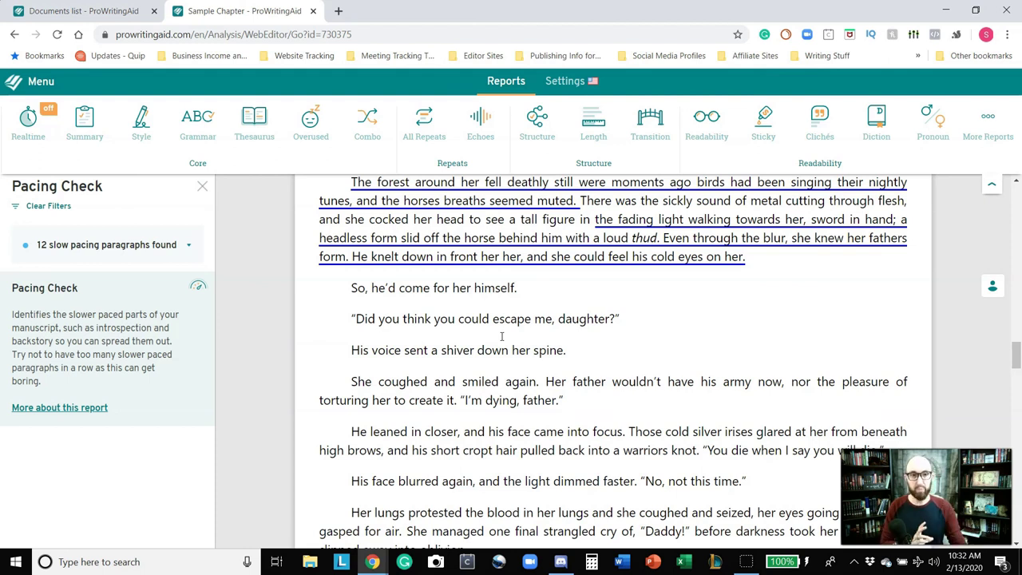
left_click(435, 241)
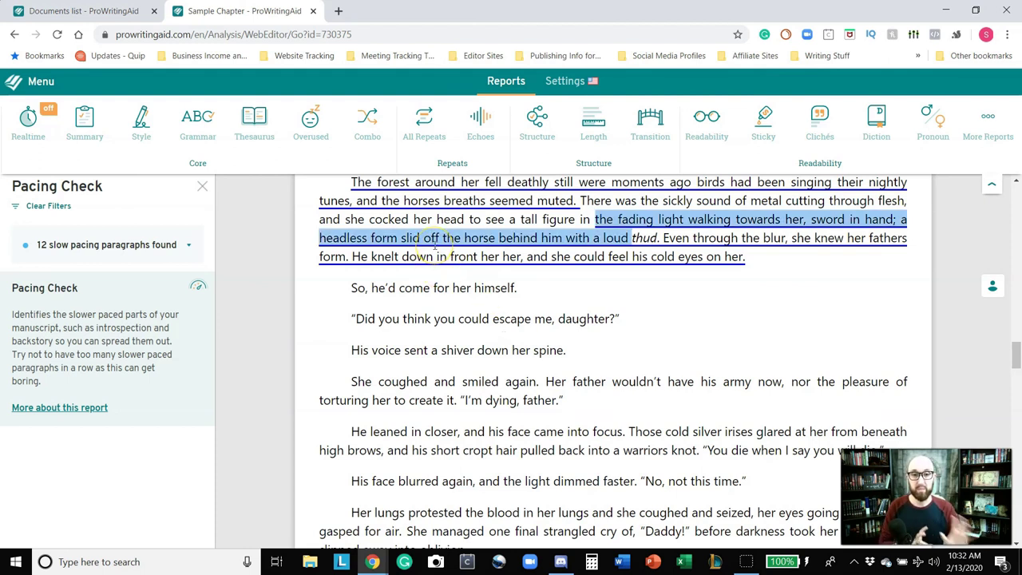